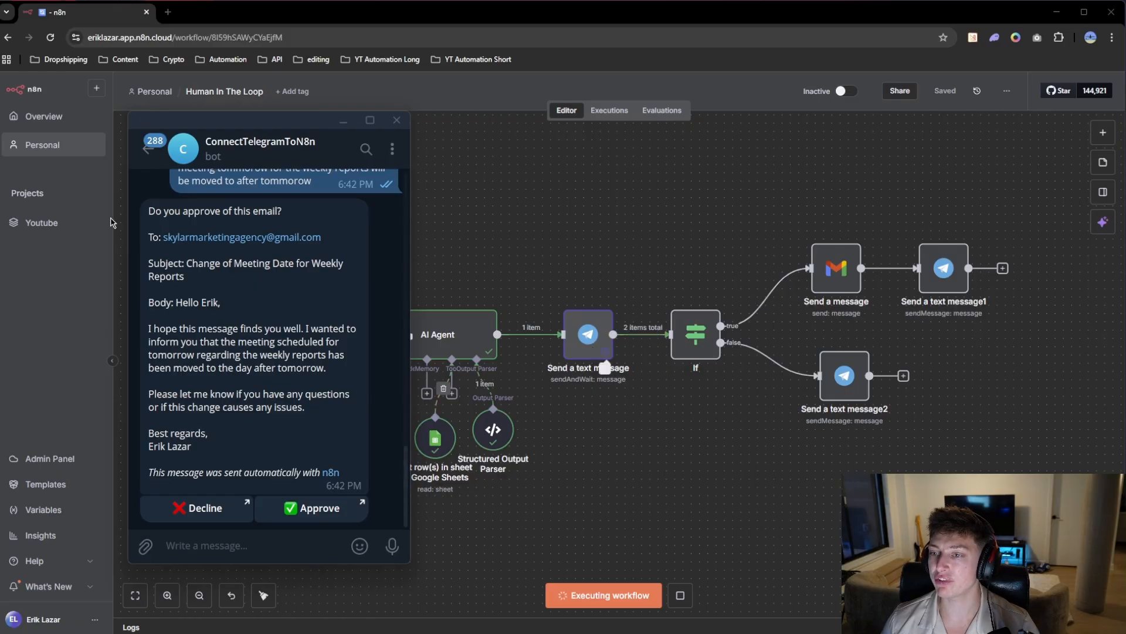
# Review the drafted meeting-change email in the Telegram bot chat, approve it, and close the approval page that opens in the browser.
pyautogui.moveTo(147, 211); pyautogui.dragTo(296, 216)
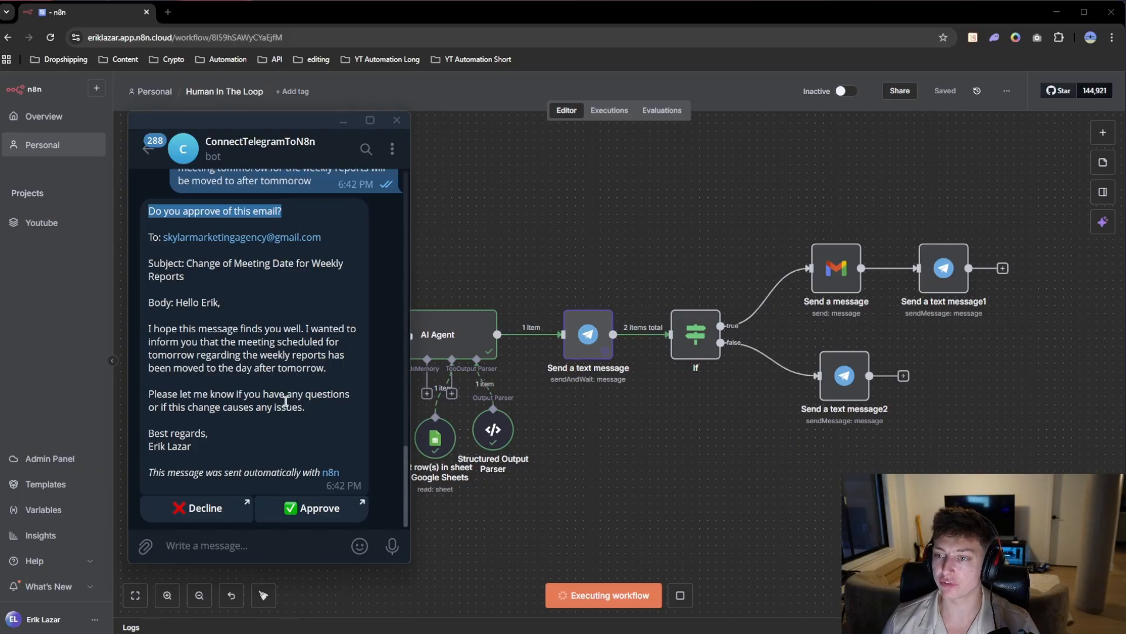
pyautogui.moveTo(286, 400); pyautogui.dragTo(317, 450)
pyautogui.click(346, 404)
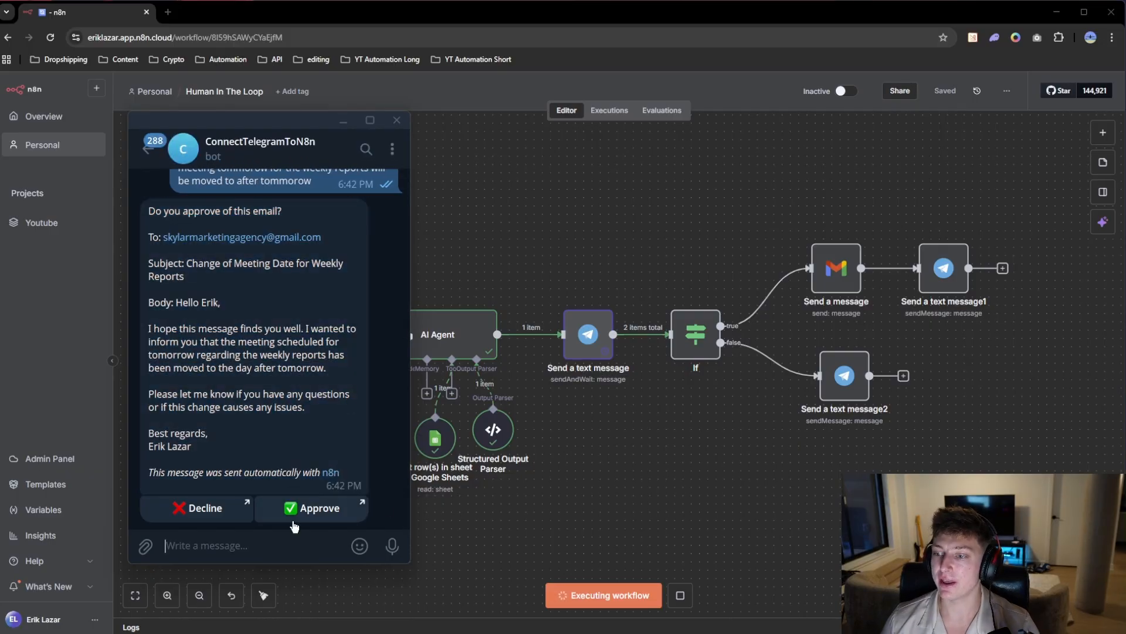
pyautogui.click(301, 508)
pyautogui.click(352, 418)
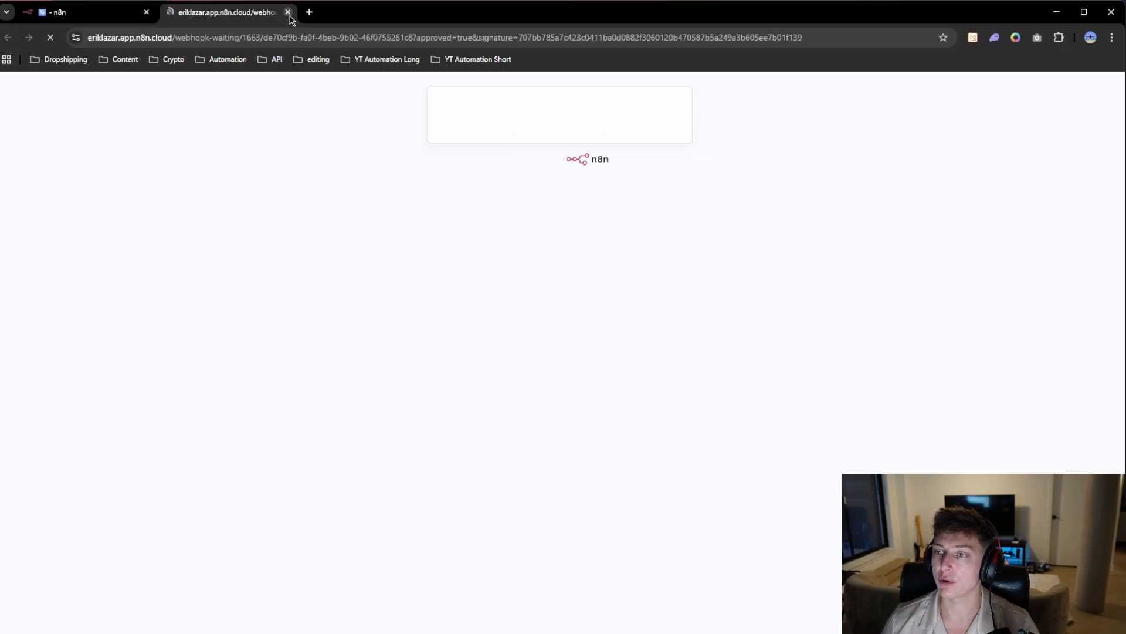
pyautogui.click(288, 11)
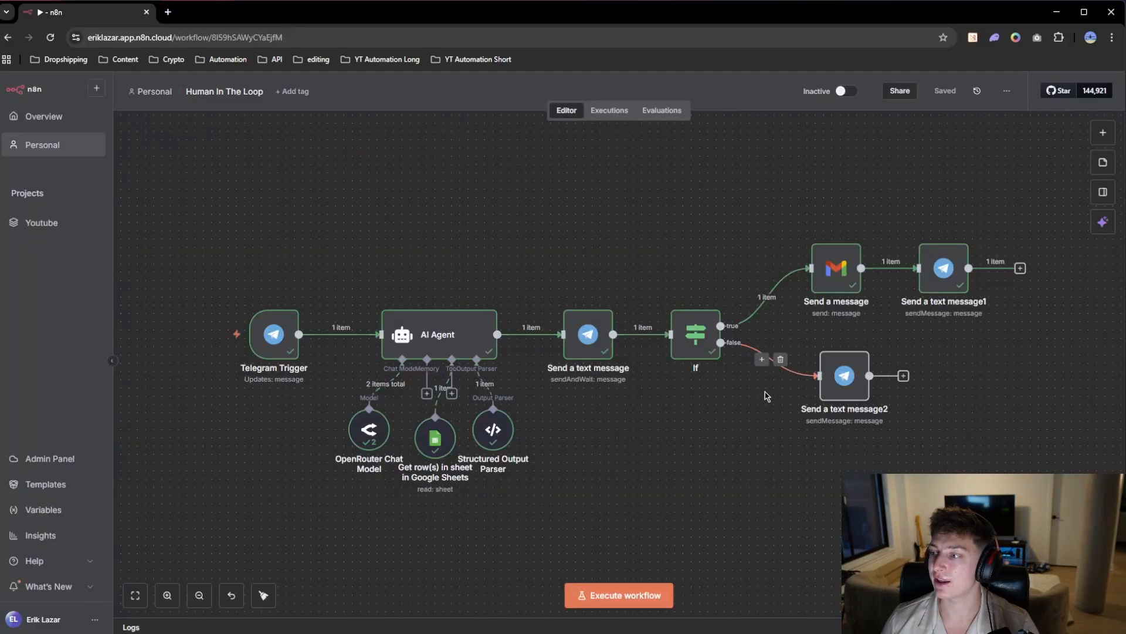
# Switch to the Telegram bot chat and check its latest reply about the email's delivery.
pyautogui.hotkey('alt', 'Tab')
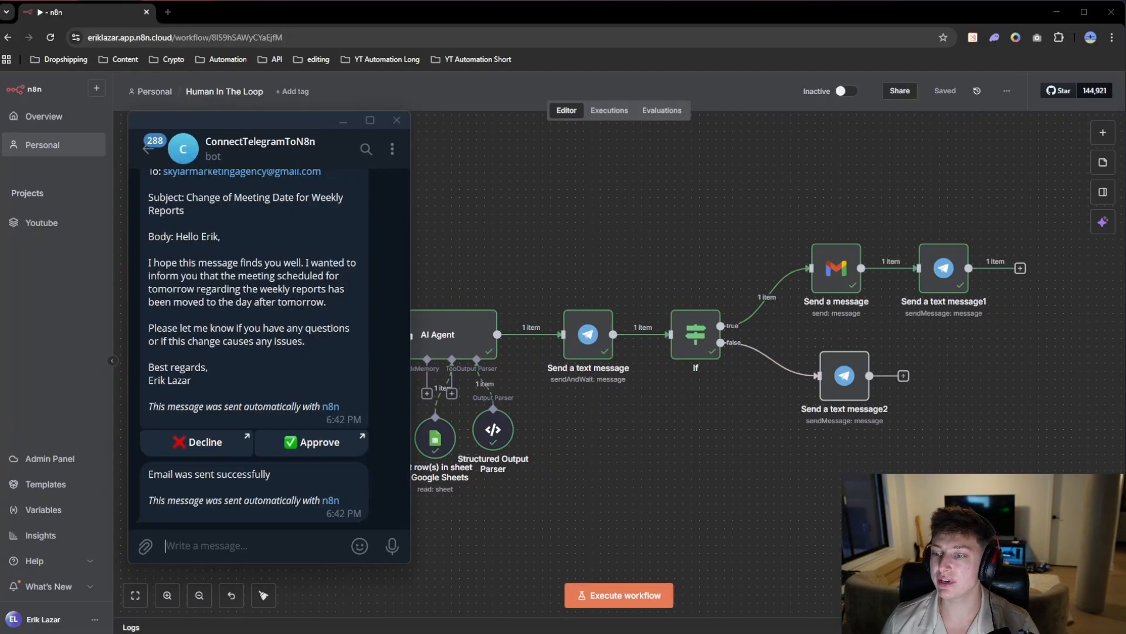
pyautogui.moveTo(148, 474); pyautogui.dragTo(361, 475)
pyautogui.click(282, 550)
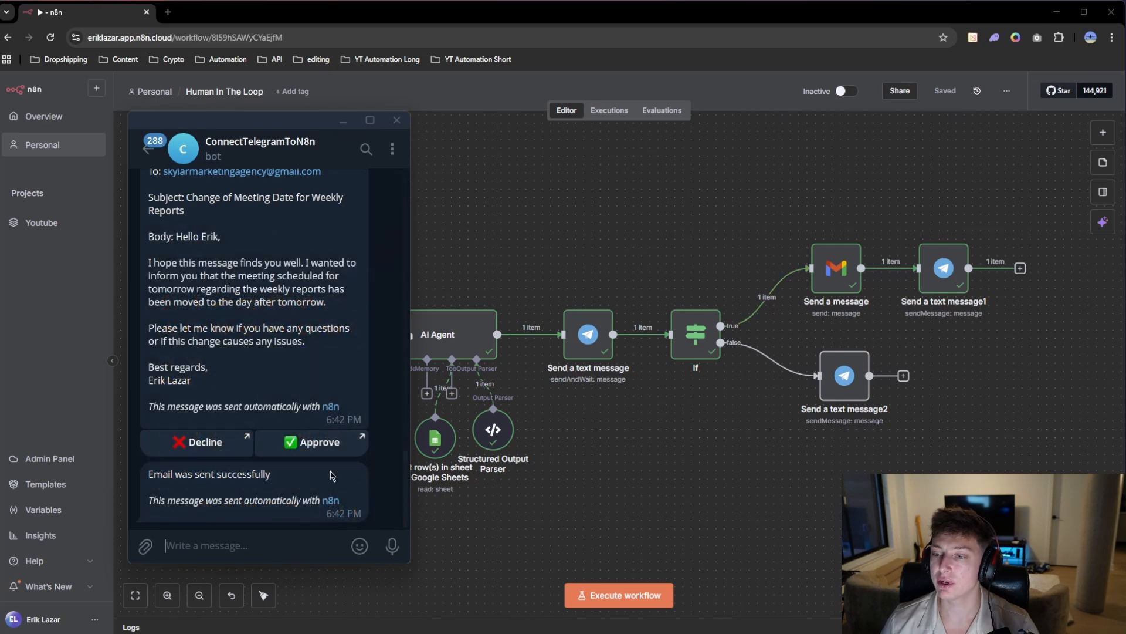
pyautogui.moveTo(275, 125); pyautogui.dragTo(239, 113)
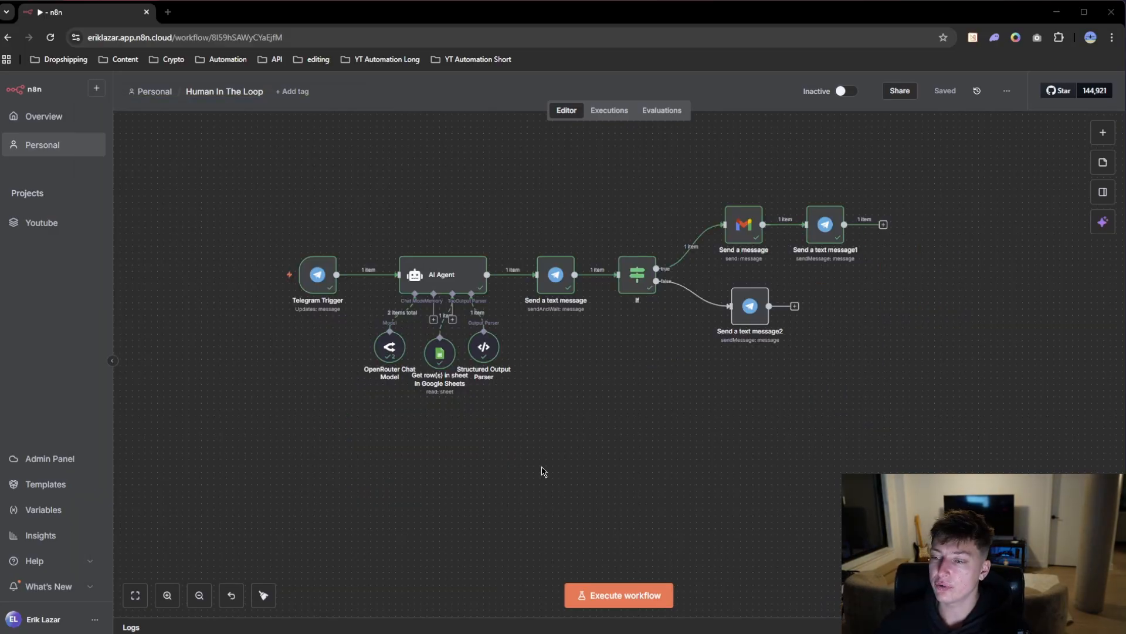
# Search the nodes for "teleg" and add a Telegram trigger that fires on messages.
pyautogui.scroll(2, 405, 434)
pyautogui.scroll(3, 375, 405)
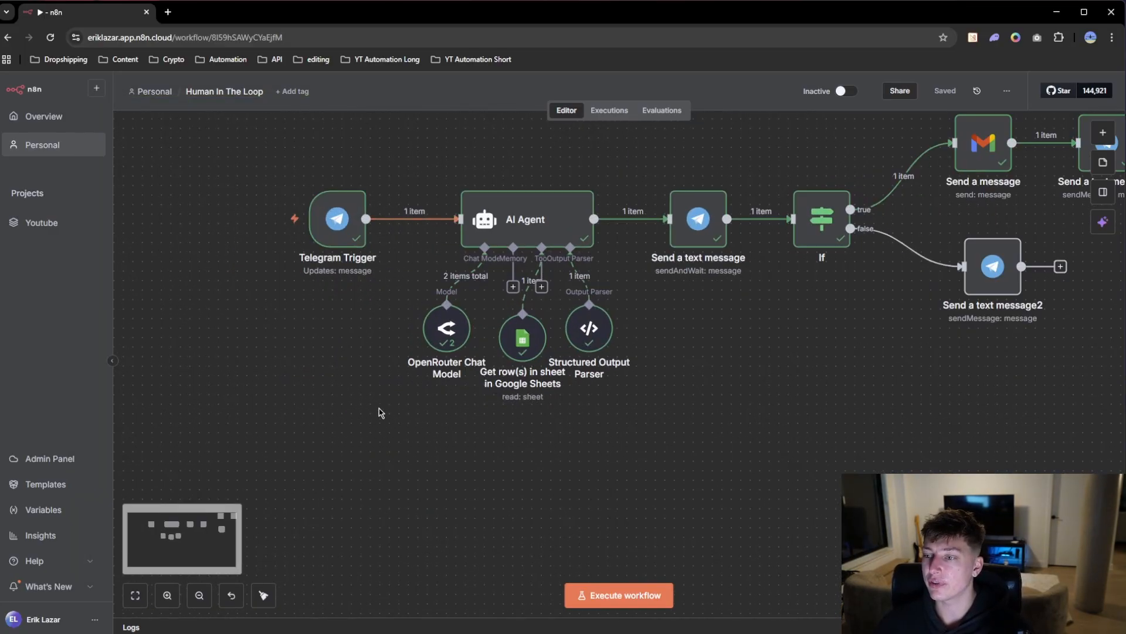
pyautogui.scroll(2, 378, 412)
pyautogui.click(1103, 132)
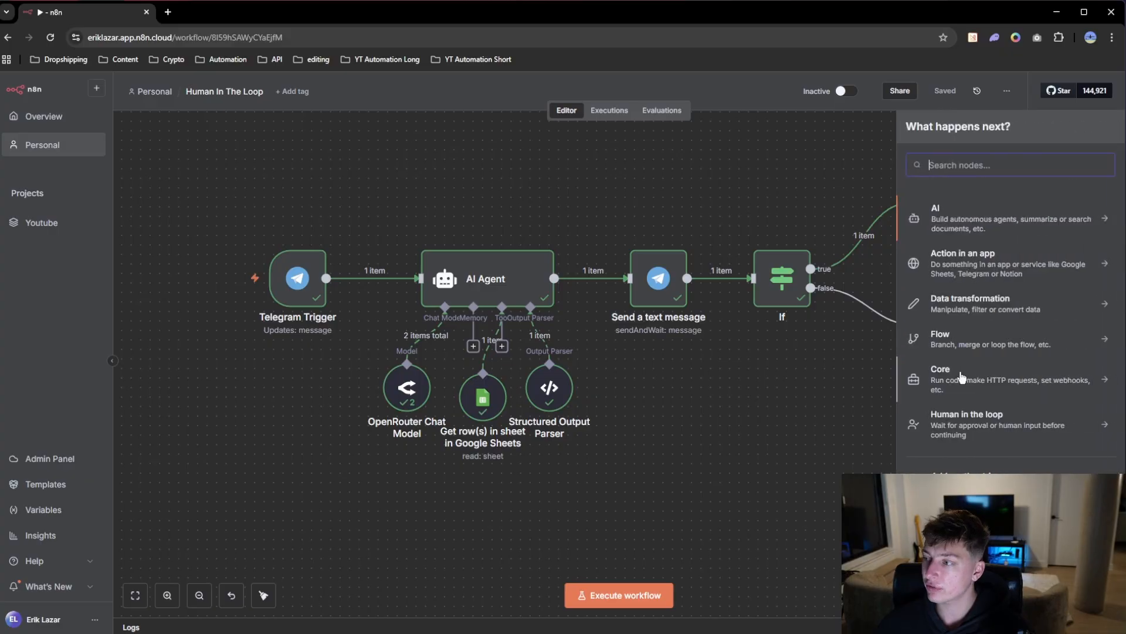
pyautogui.write('teleg')
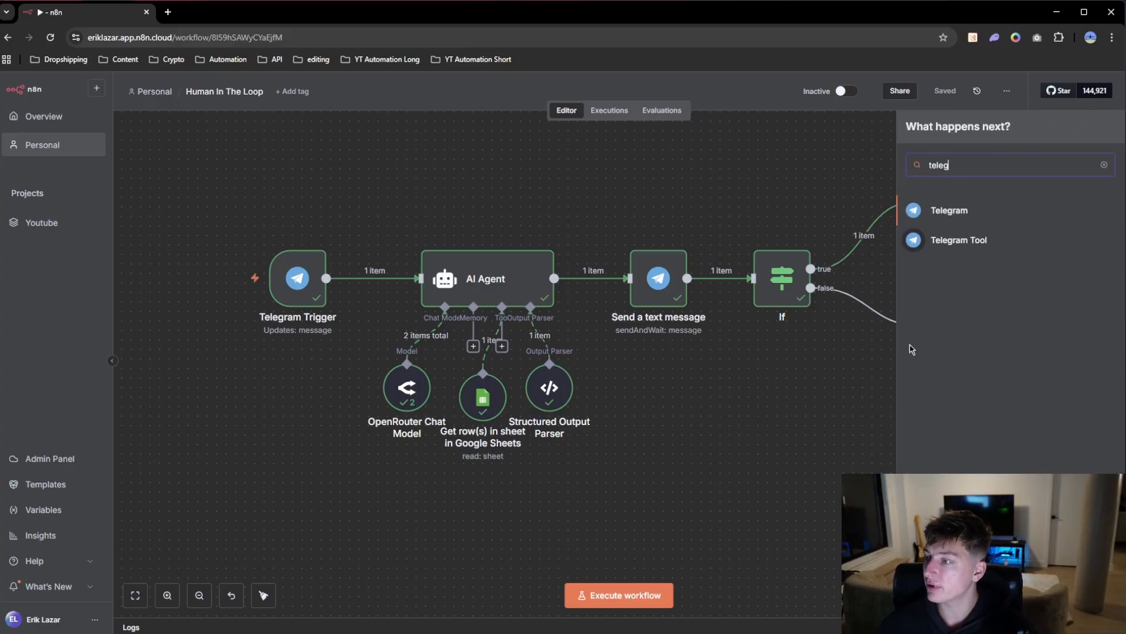
pyautogui.click(958, 212)
pyautogui.scroll(-5, 997, 293)
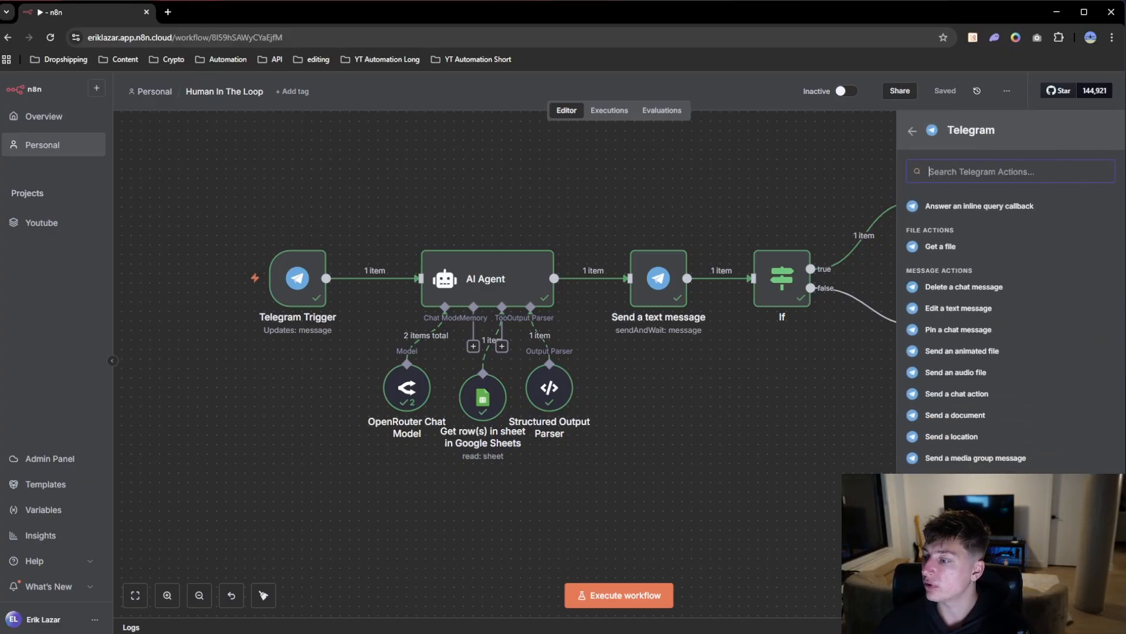
pyautogui.scroll(-3, 998, 323)
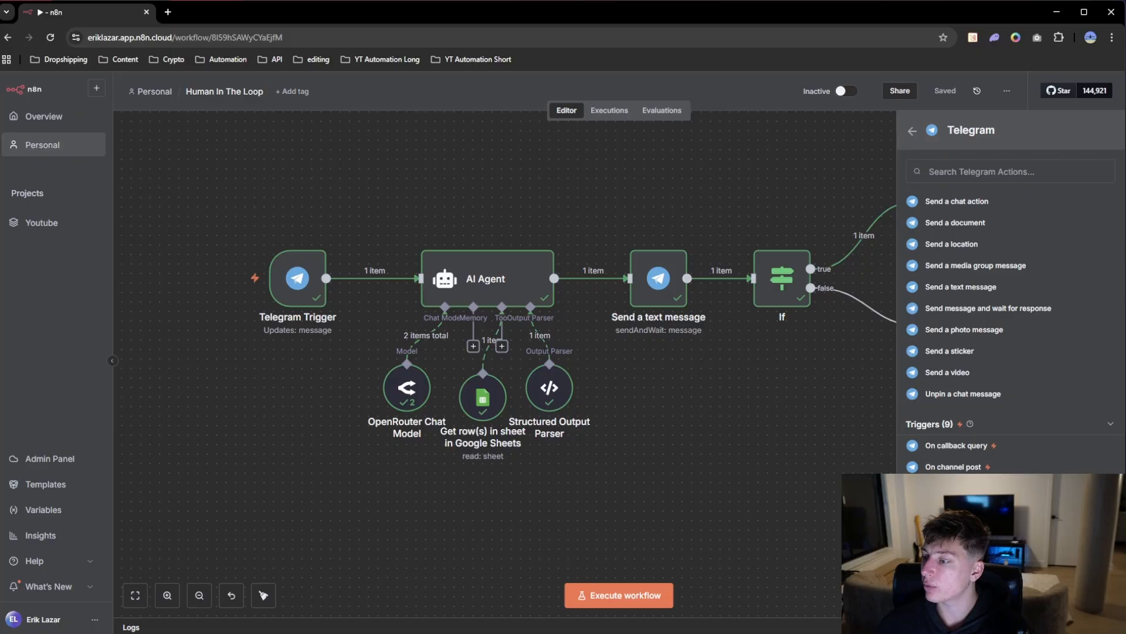
pyautogui.click(950, 552)
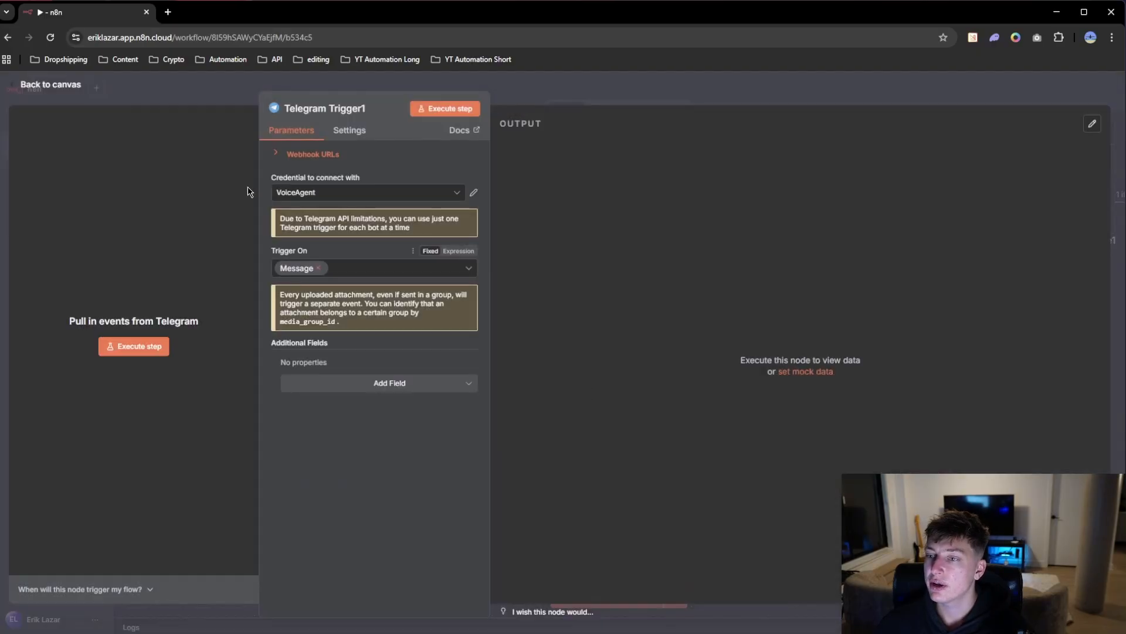
# Set the new Telegram trigger's credential to Telegram account 2 and return to the canvas.
pyautogui.click(339, 198)
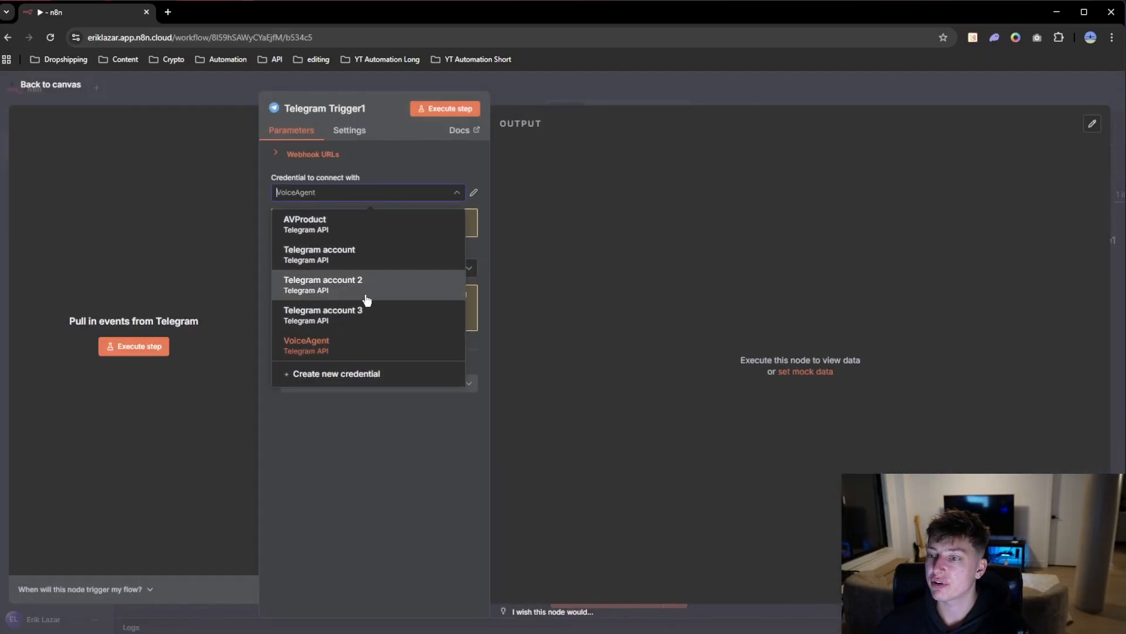
pyautogui.click(335, 292)
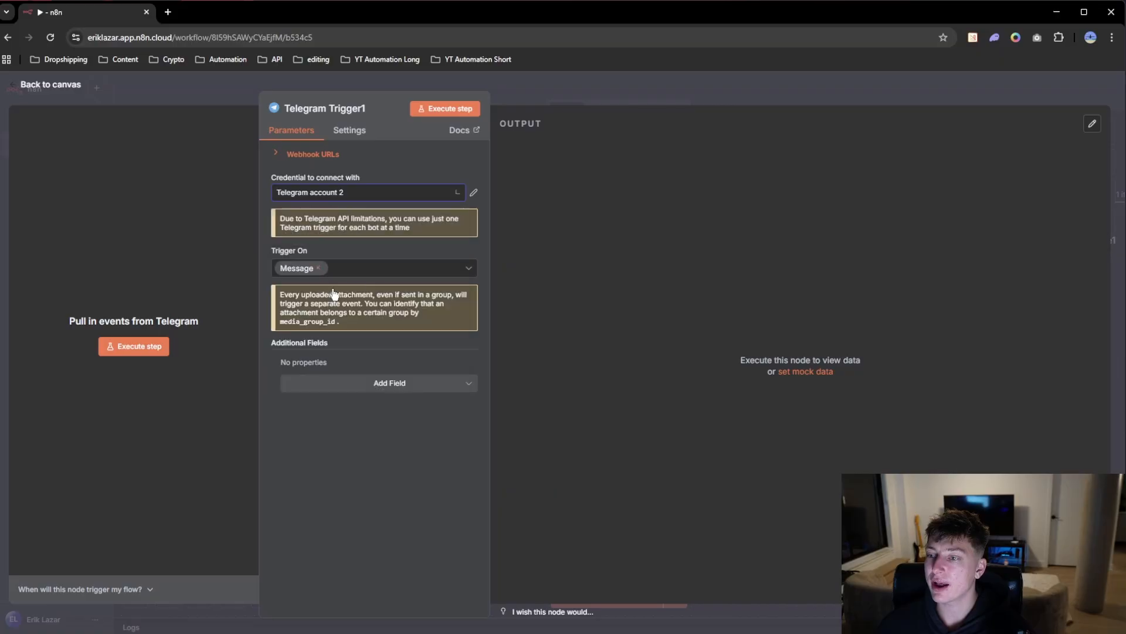
pyautogui.click(548, 89)
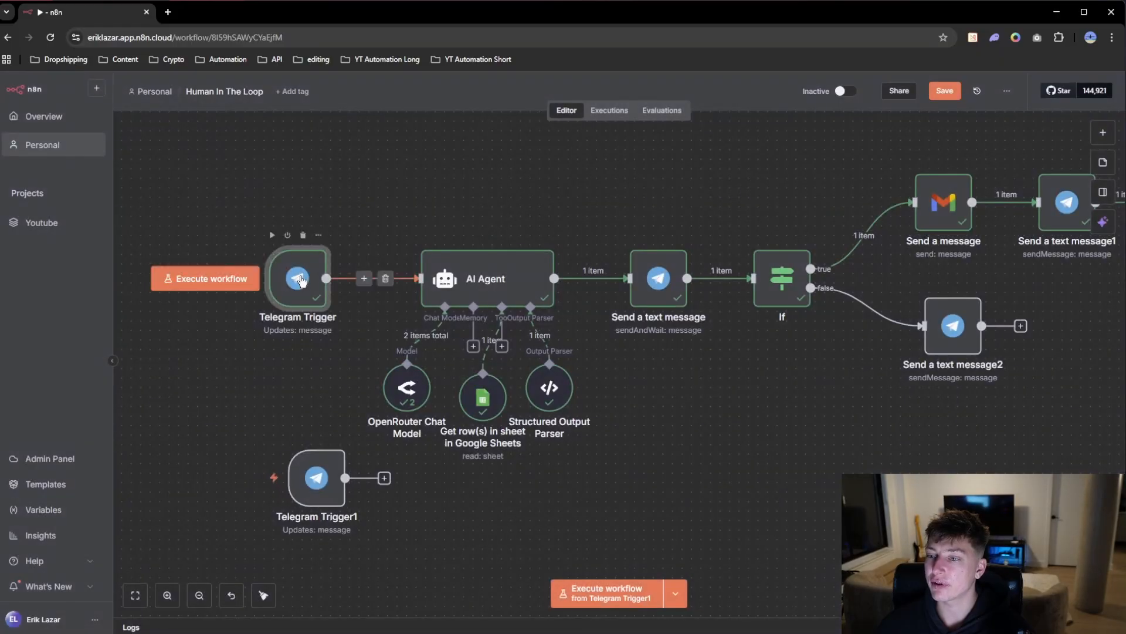
pyautogui.doubleClick(299, 276)
pyautogui.click(585, 102)
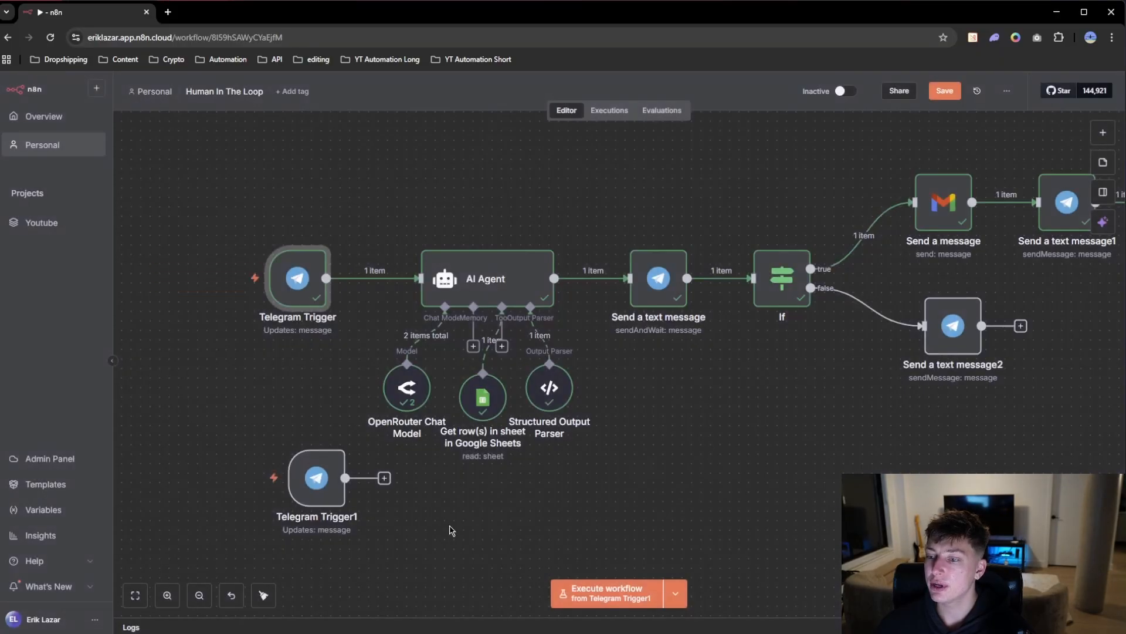
# Execute the workflow from Telegram Trigger1, send "hey\" to the bot in Telegram, and return to the n8n canvas.
pyautogui.scroll(3, 446, 504)
pyautogui.moveTo(526, 476); pyautogui.dragTo(551, 480)
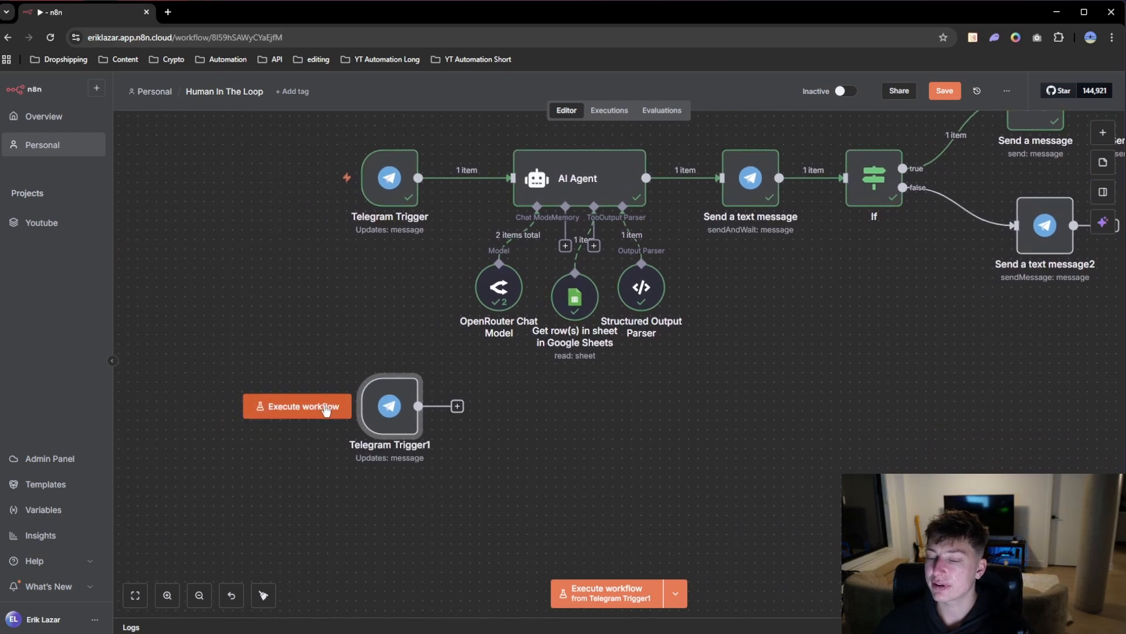
pyautogui.click(326, 411)
pyautogui.hotkey('alt', 'Tab')
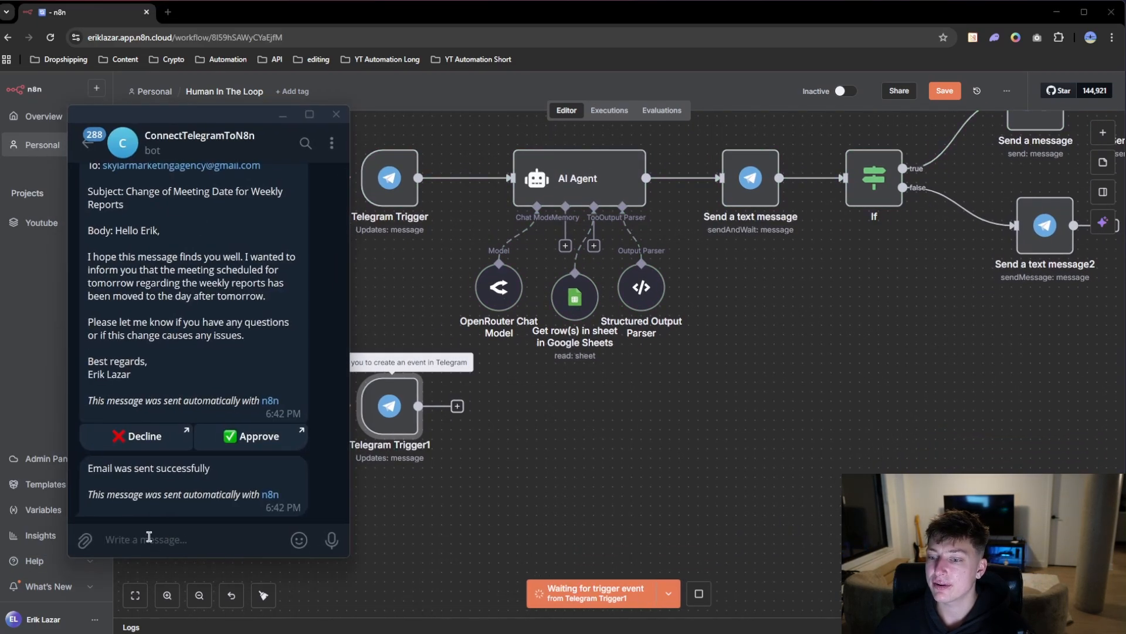
pyautogui.write('hey\\')
pyautogui.press('Return')
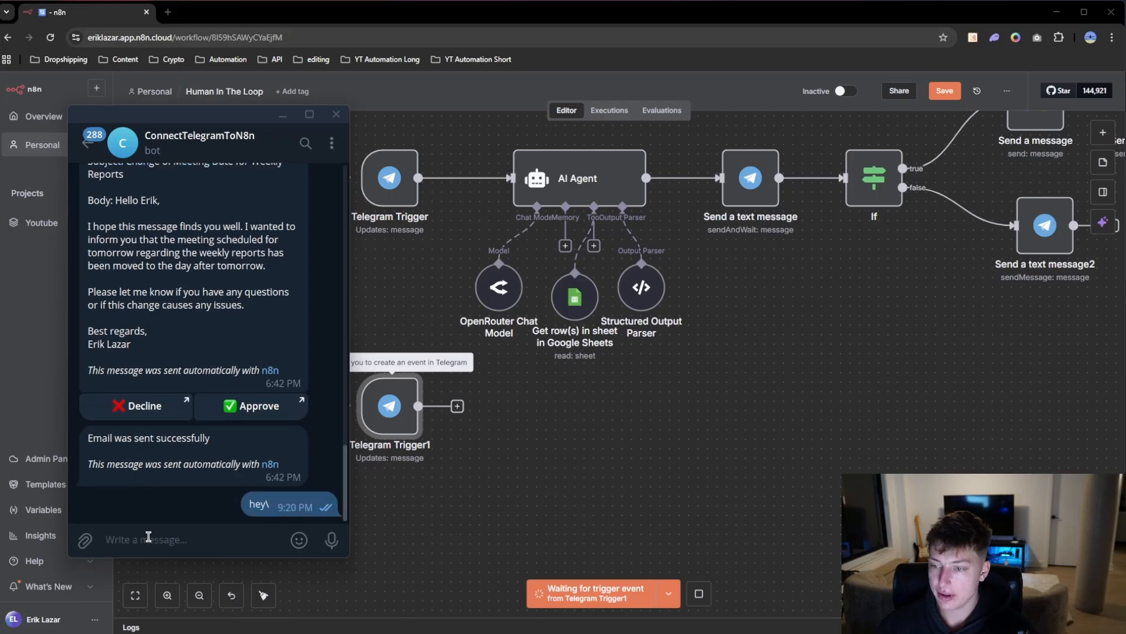
pyautogui.hotkey('alt', 'Tab')
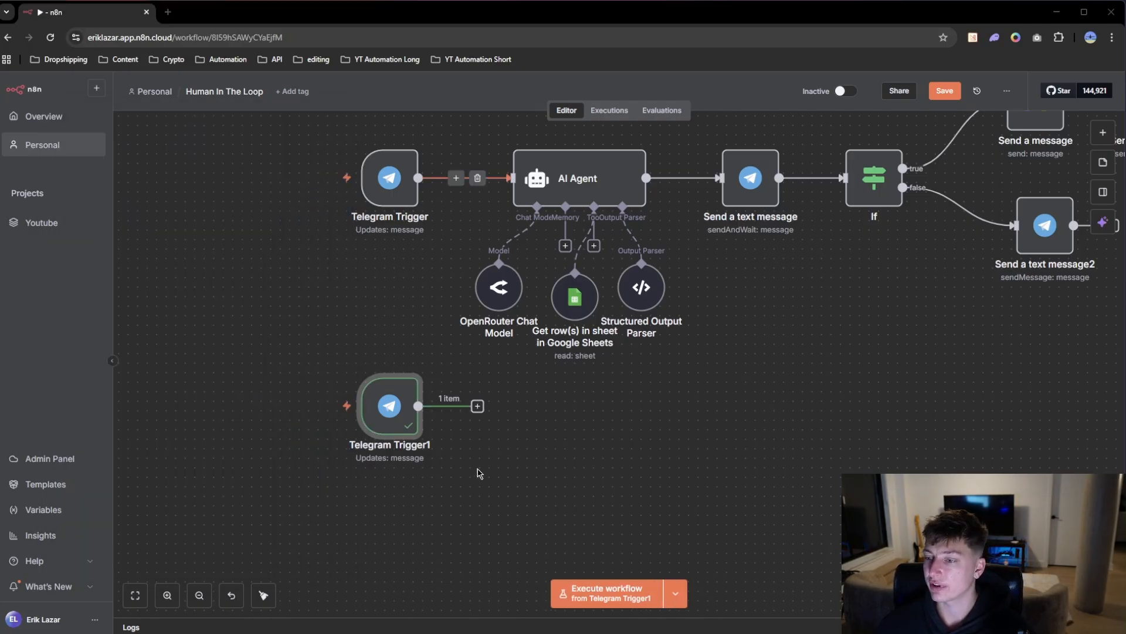
# Duplicate the AI Agent together with its chat model, Google Sheets tool and structured output parser.
pyautogui.press('1')
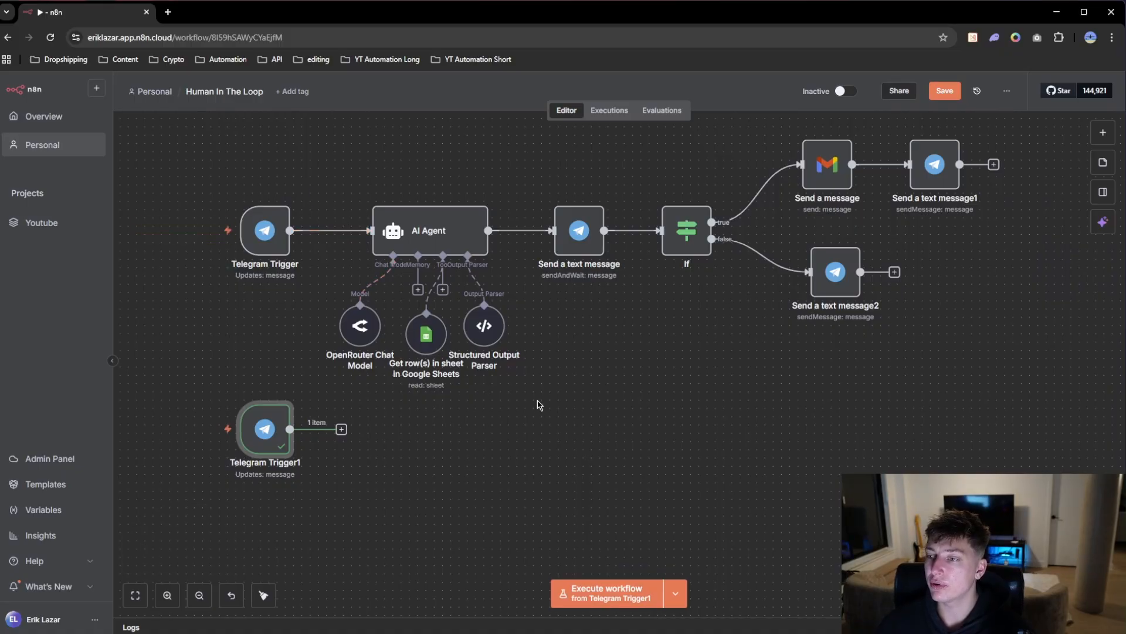
pyautogui.moveTo(549, 401); pyautogui.dragTo(321, 165)
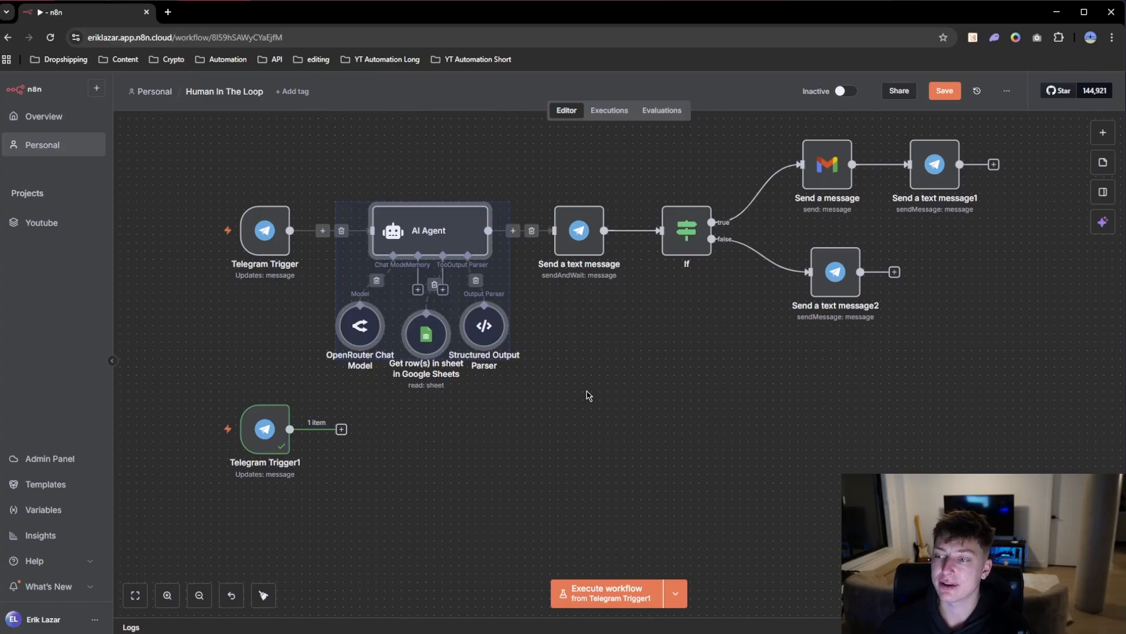
pyautogui.scroll(2, 661, 403)
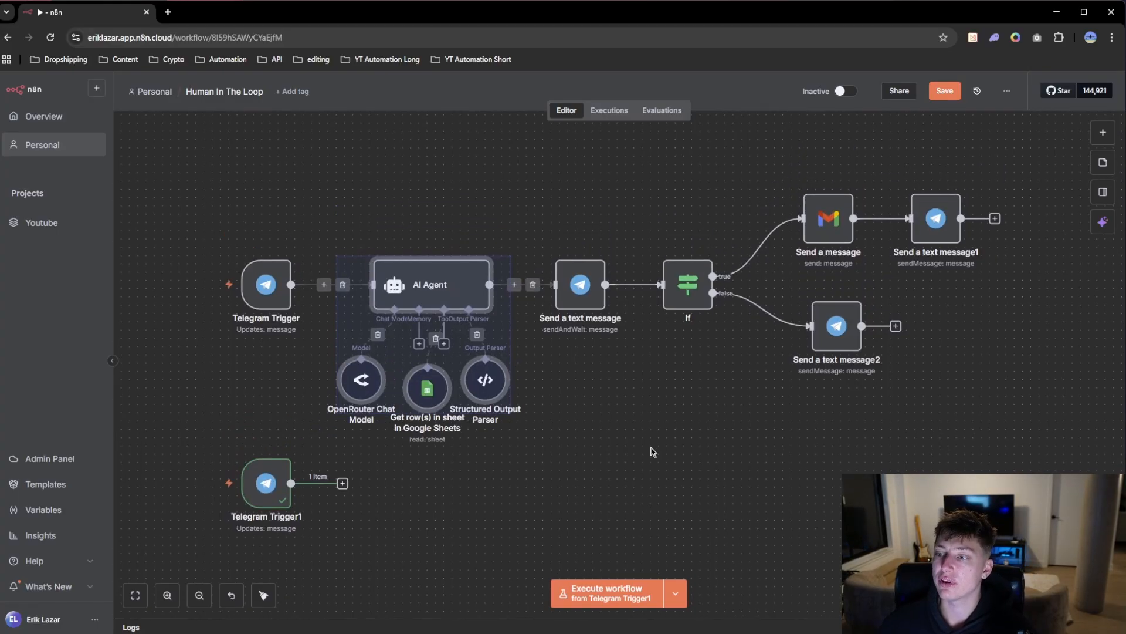
pyautogui.rightClick(419, 291)
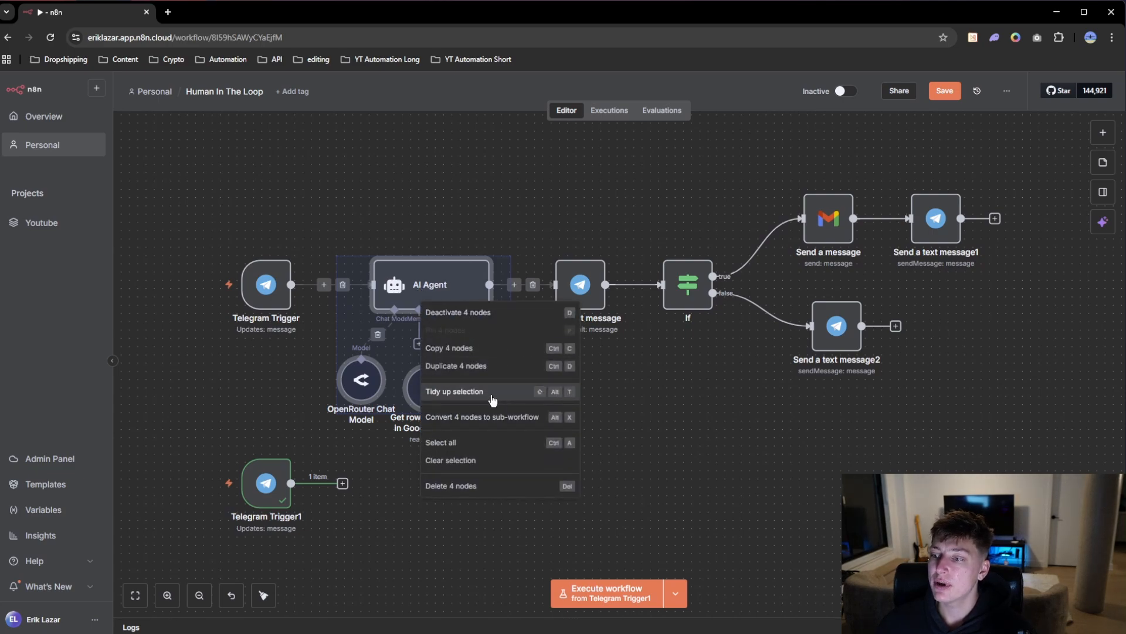
pyautogui.click(503, 365)
pyautogui.moveTo(770, 466); pyautogui.dragTo(719, 318)
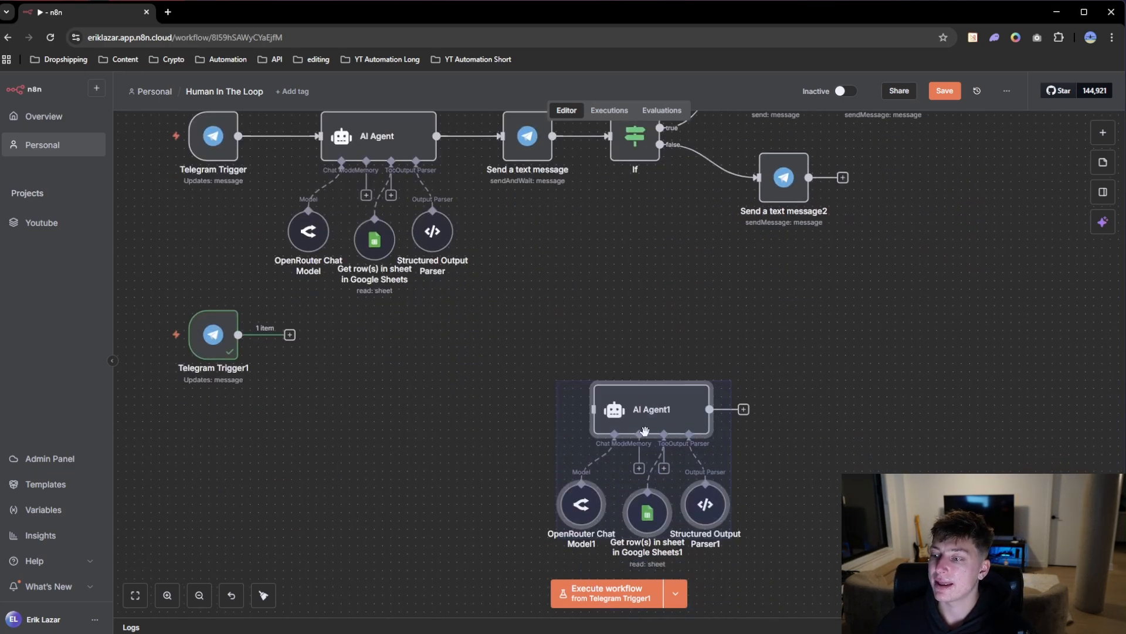
# Place the duplicated agent group beside Telegram Trigger1, connect the trigger to AI Agent1, and align the agent with it.
pyautogui.moveTo(644, 430); pyautogui.dragTo(376, 351)
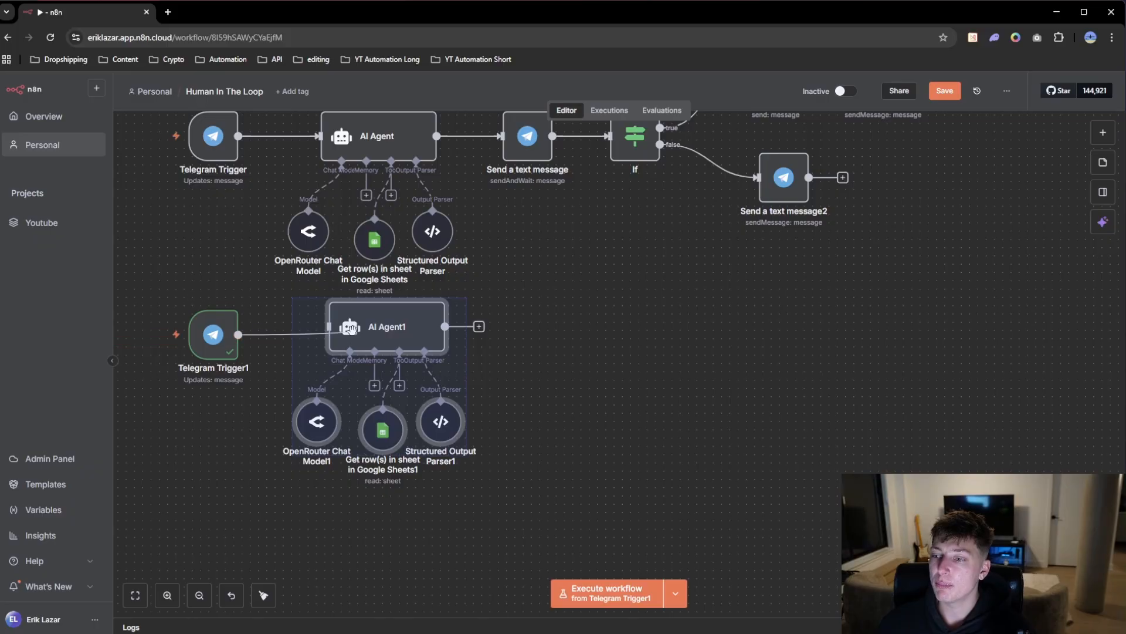
pyautogui.click(289, 335)
pyautogui.moveTo(275, 333); pyautogui.dragTo(328, 327)
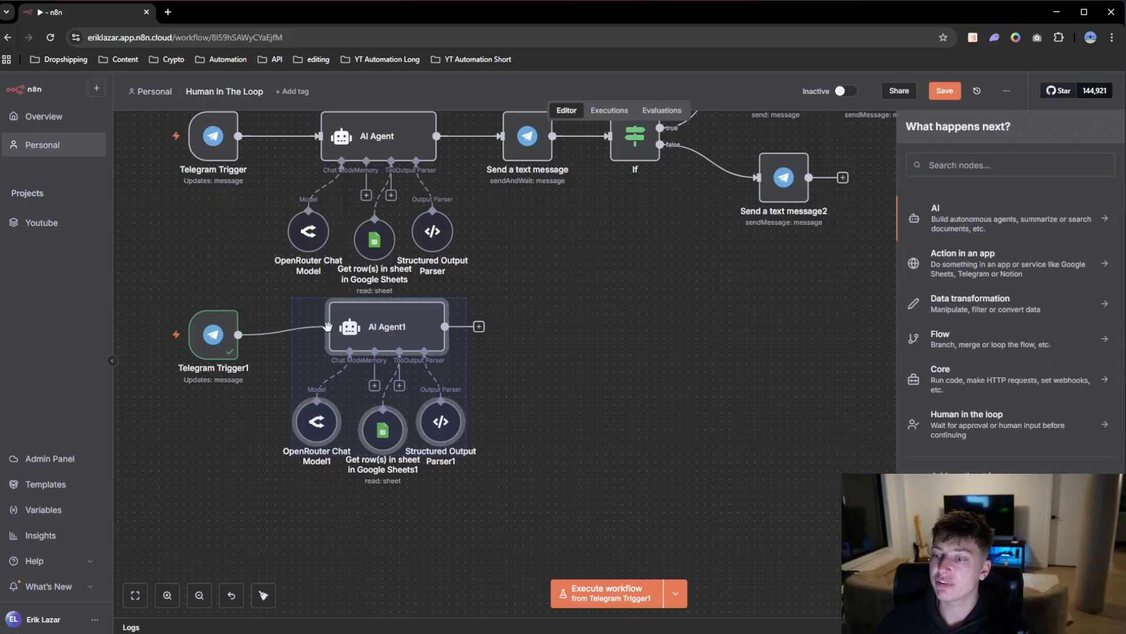
pyautogui.click(580, 413)
pyautogui.moveTo(392, 350); pyautogui.dragTo(391, 357)
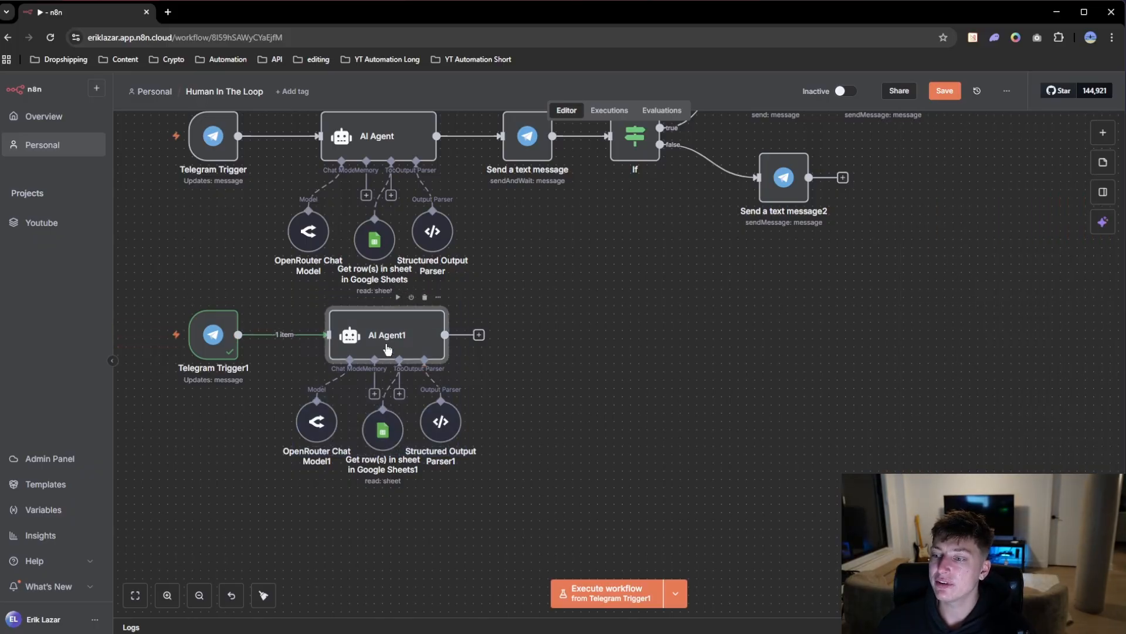
# Open AI Agent1 and examine its user message expression and the full system message in the expression editor.
pyautogui.doubleClick(389, 349)
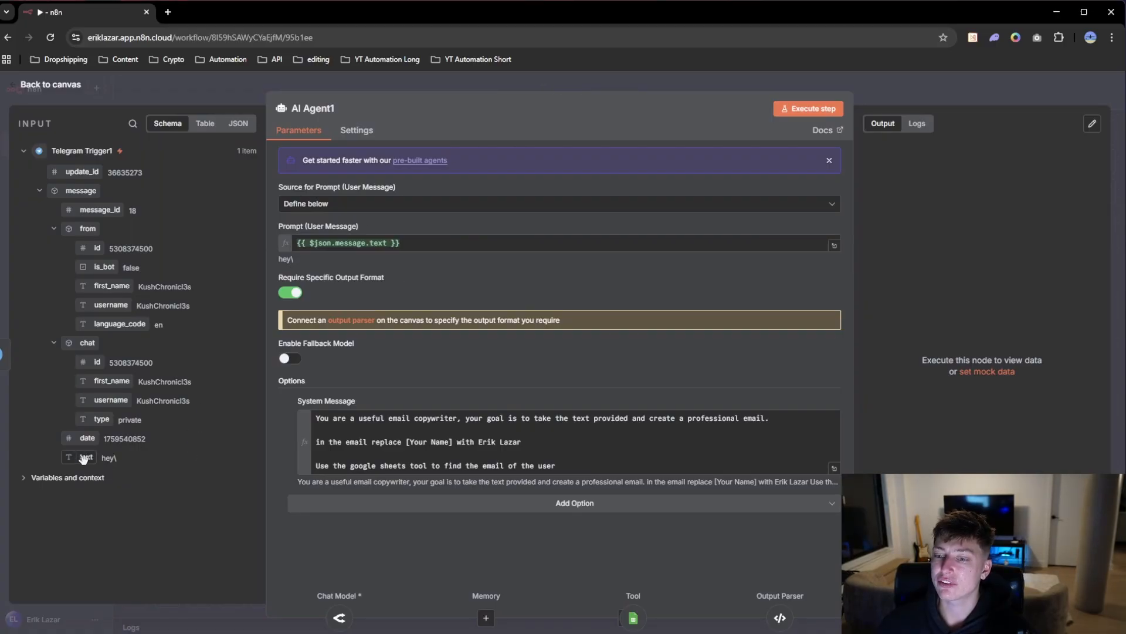
pyautogui.moveTo(84, 458)
pyautogui.mouseDown()
pyautogui.moveTo(419, 249)
pyautogui.moveTo(120, 465)
pyautogui.moveTo(76, 458)
pyautogui.mouseUp()
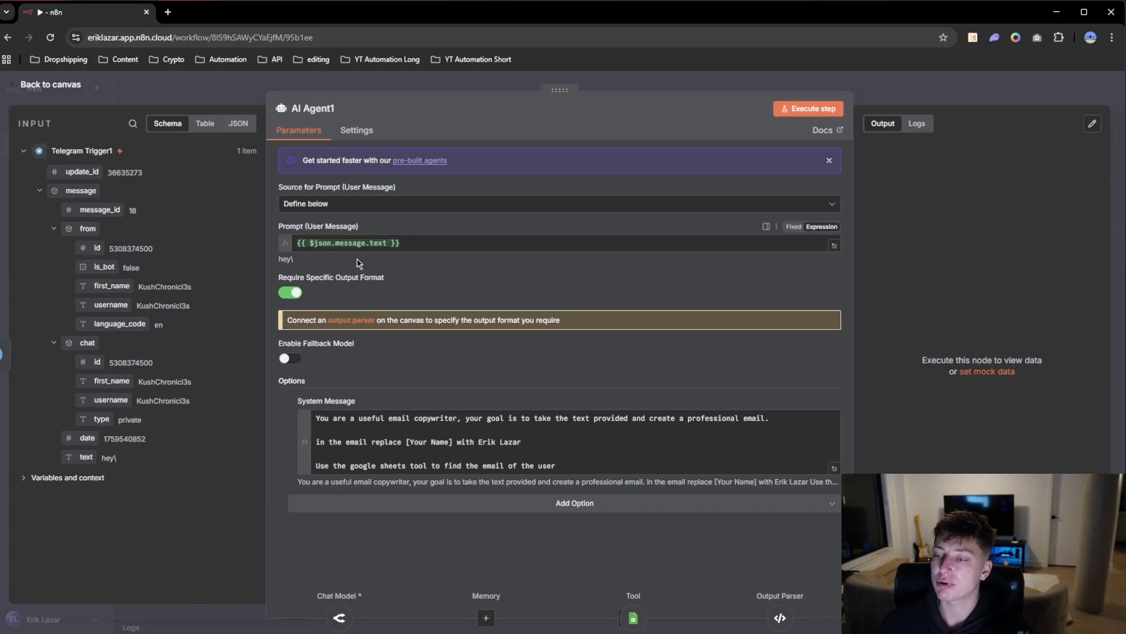
pyautogui.click(834, 467)
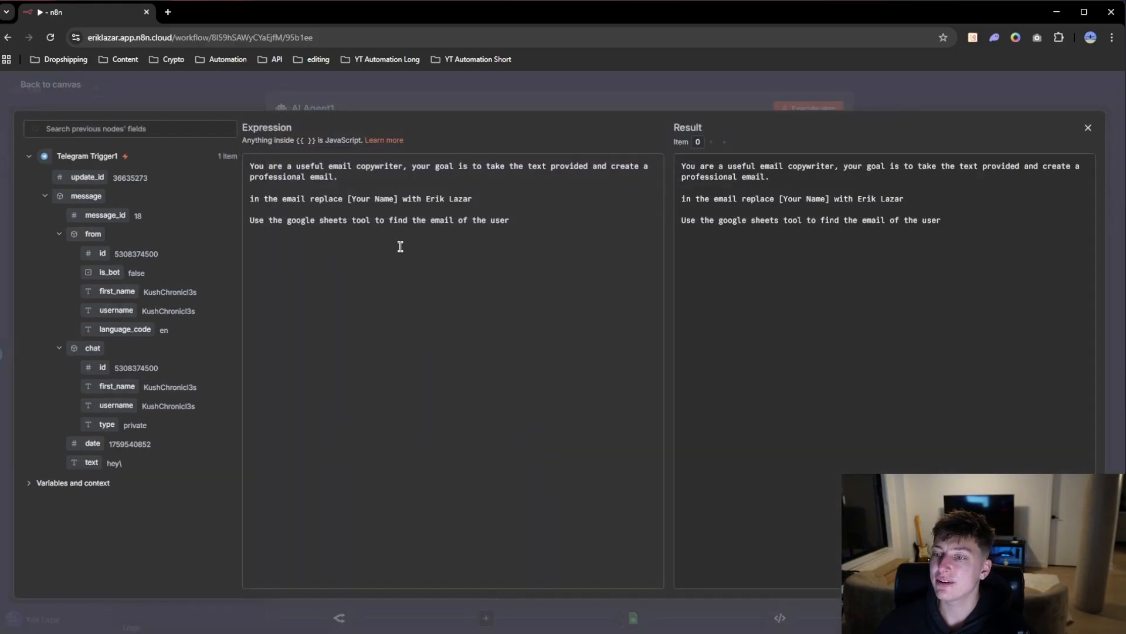
pyautogui.moveTo(248, 162); pyautogui.dragTo(534, 216)
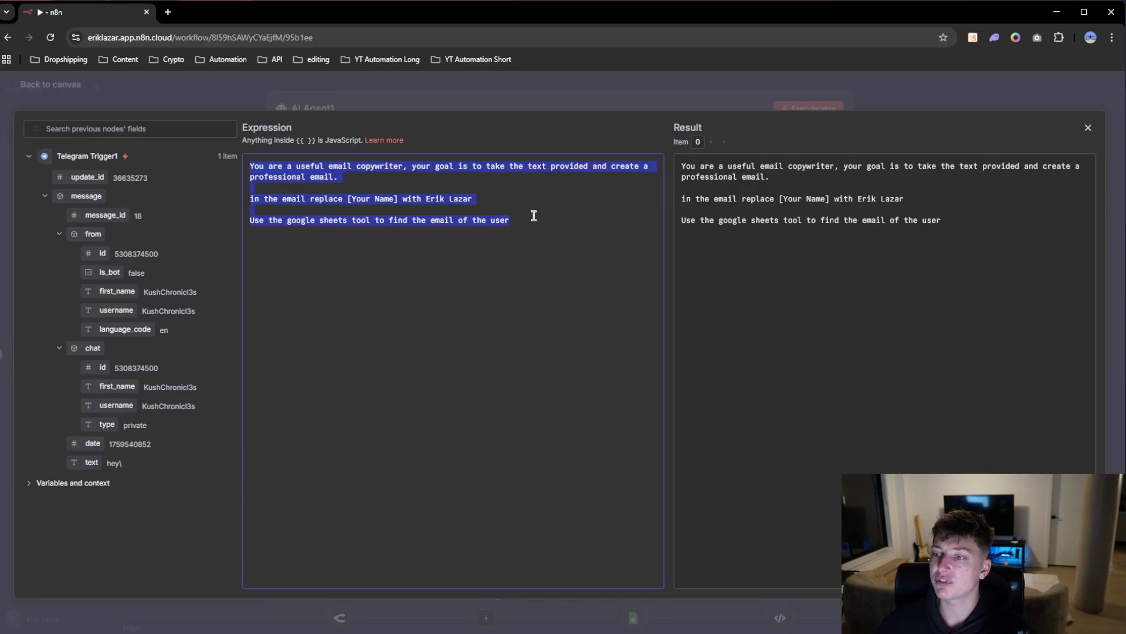
pyautogui.click(559, 228)
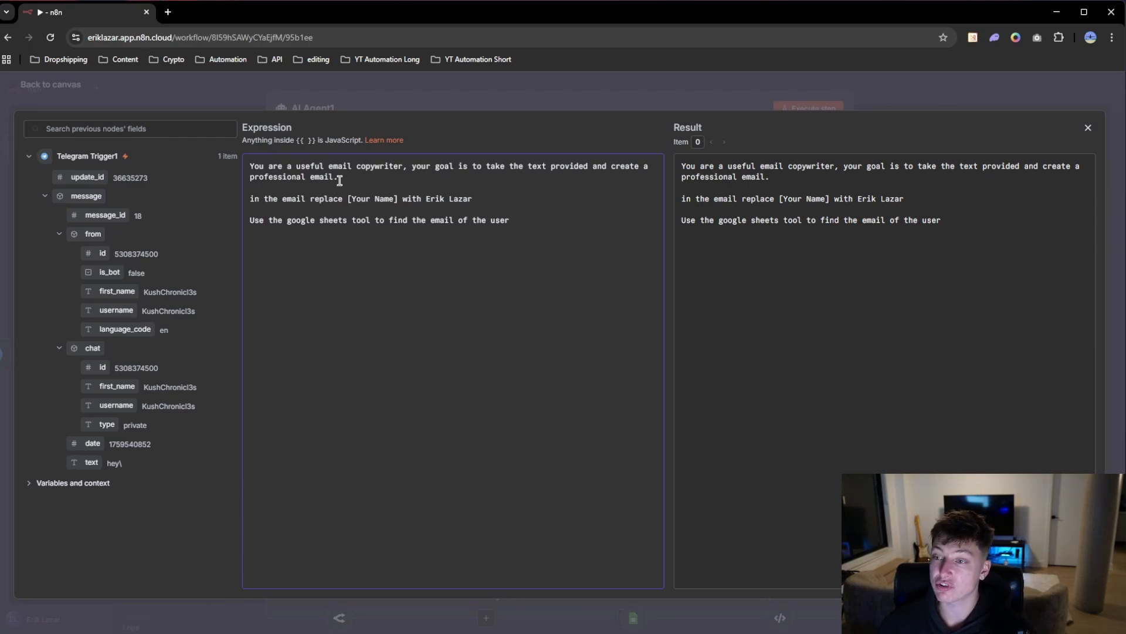
pyautogui.moveTo(349, 205); pyautogui.dragTo(485, 204)
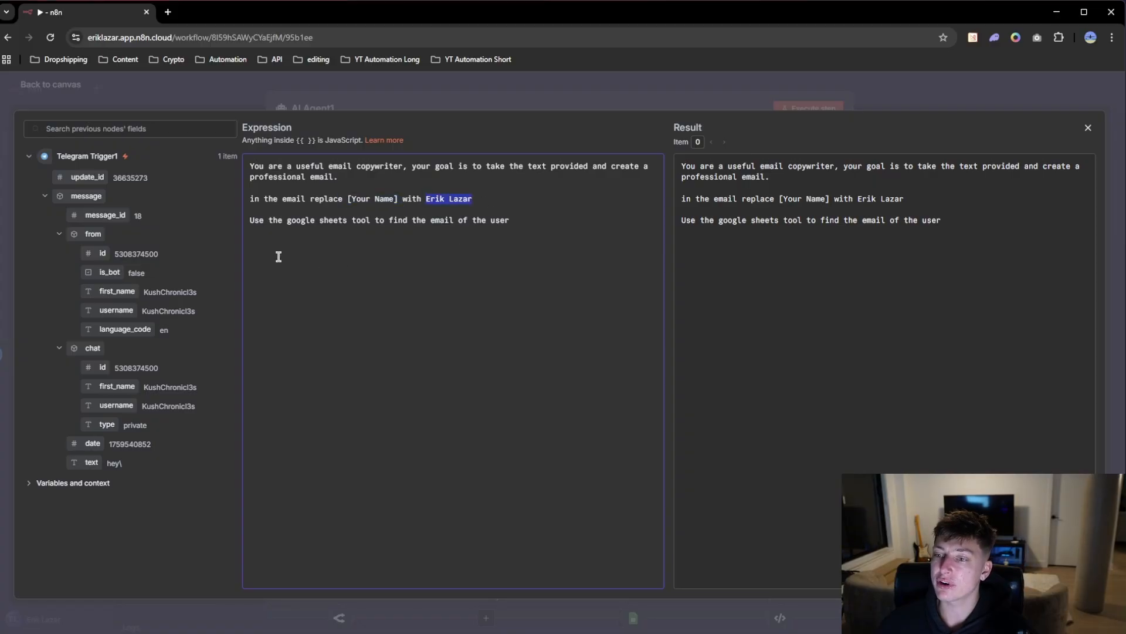
# Review the system message's instruction on using the Google Sheets tool to find the user's email, and return to the canvas.
pyautogui.moveTo(268, 224); pyautogui.dragTo(519, 225)
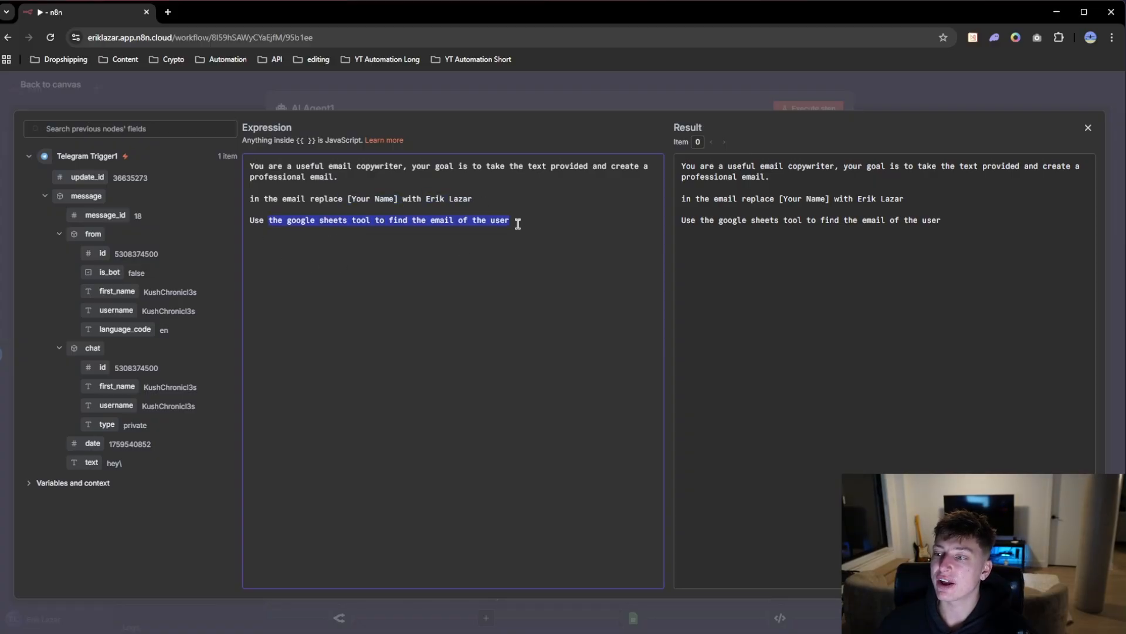
pyautogui.click(540, 99)
pyautogui.click(717, 76)
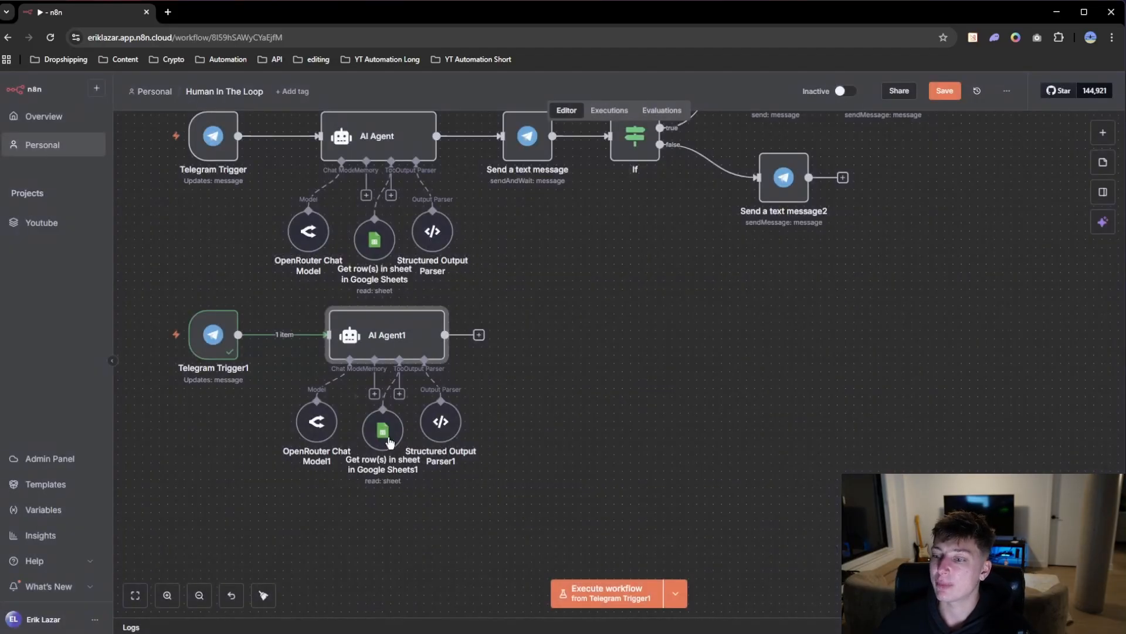
# Spread the OpenRouter chat model, Google Sheets tool and structured output parser nodes apart beneath AI Agent1.
pyautogui.moveTo(447, 432); pyautogui.dragTo(498, 449)
pyautogui.moveTo(318, 420); pyautogui.dragTo(293, 437)
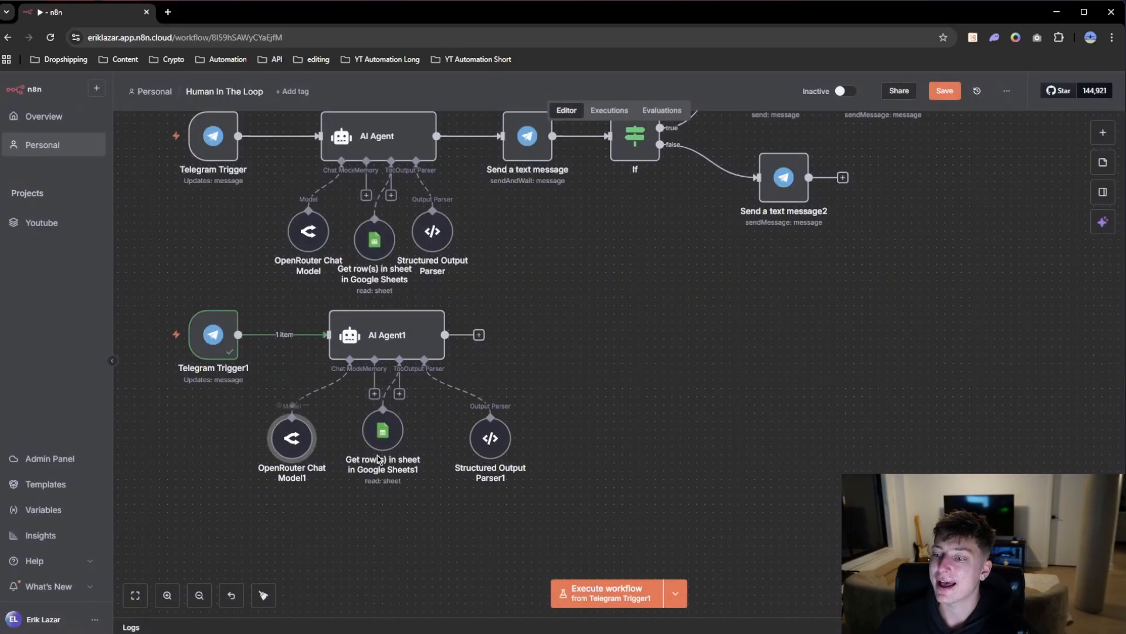
pyautogui.click(388, 448)
pyautogui.moveTo(389, 448); pyautogui.dragTo(398, 456)
pyautogui.moveTo(646, 418); pyautogui.dragTo(681, 421)
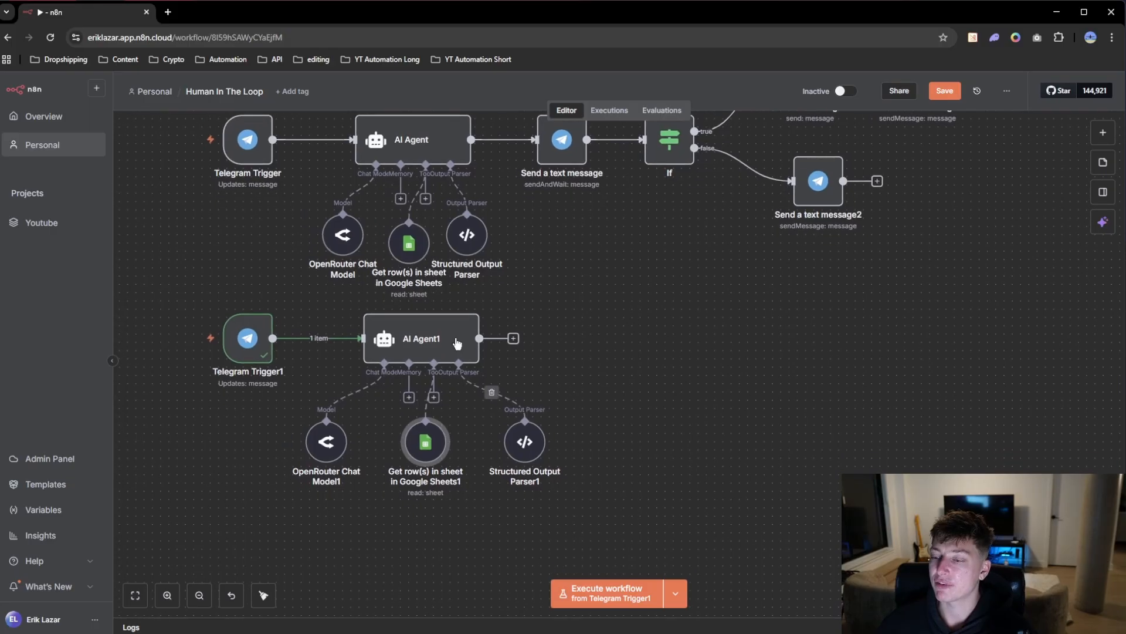
# Inspect OpenRouter Chat Model1's credential and model settings and AI Agent1's Require Specific Output Format setting.
pyautogui.doubleClick(327, 443)
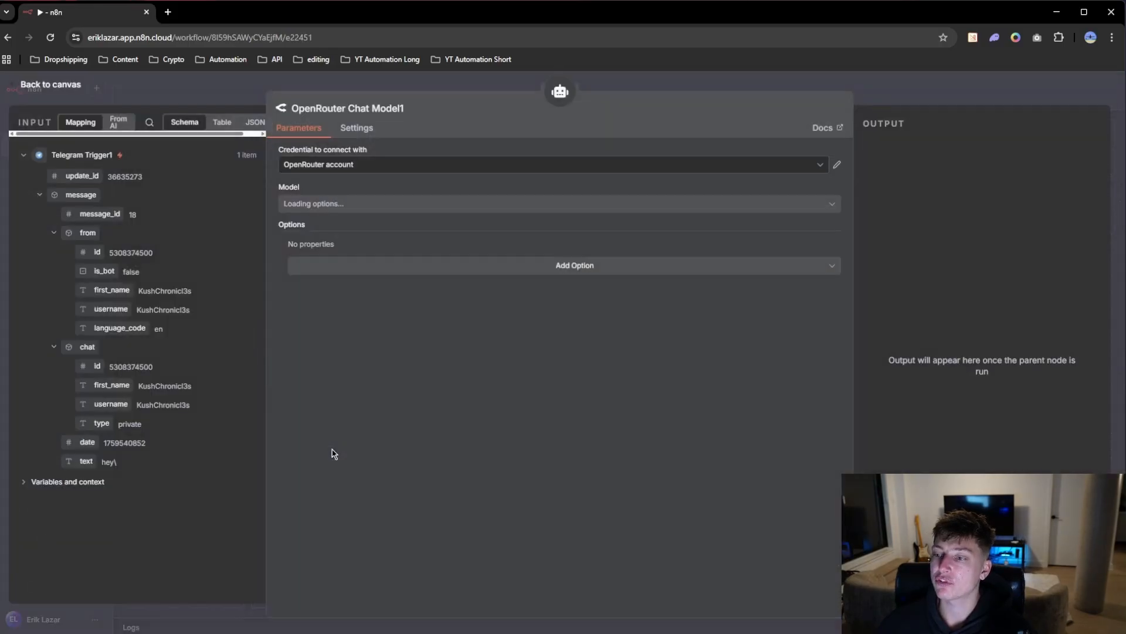
pyautogui.click(675, 82)
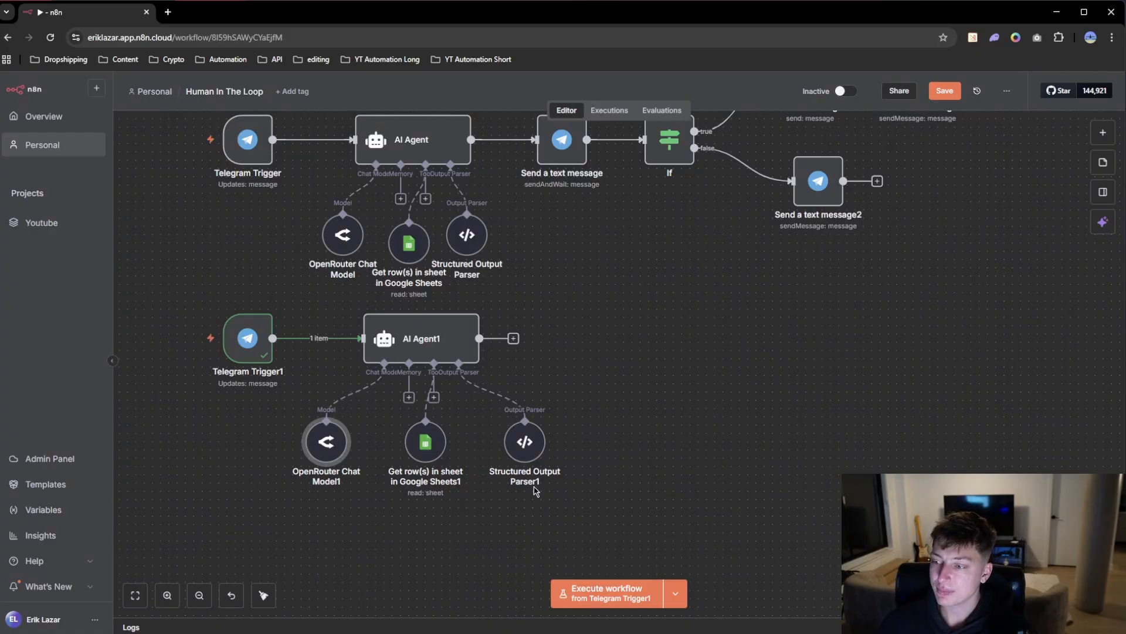
pyautogui.click(462, 354)
pyautogui.doubleClick(462, 354)
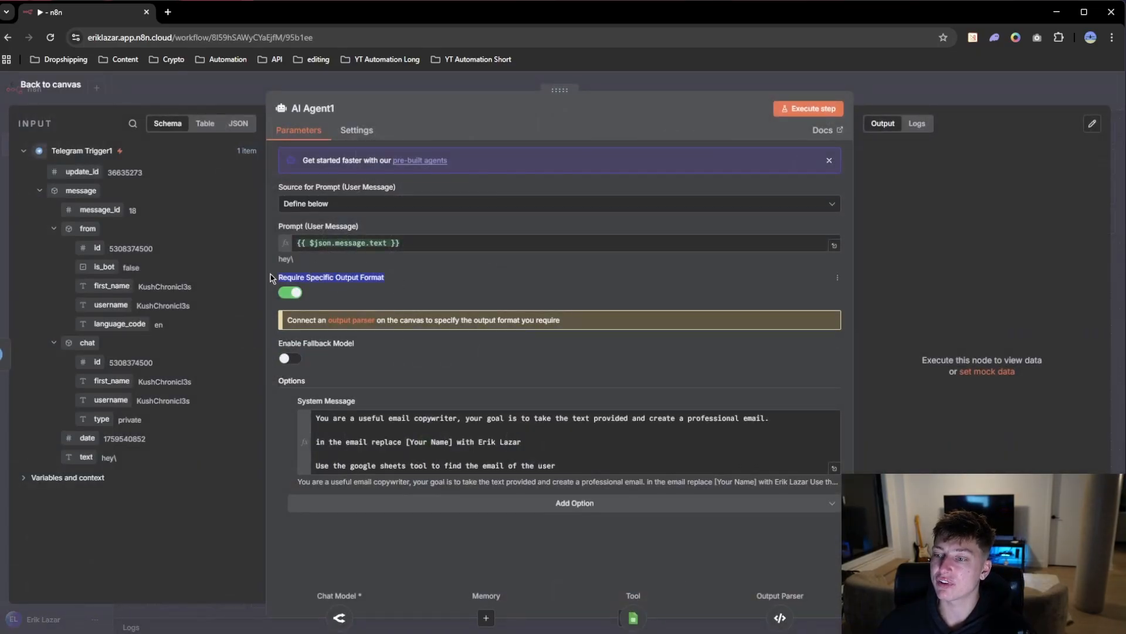
pyautogui.click(477, 91)
# Open Structured Output Parser1 and examine the sendToEmail, subject and body fields in its JSON example.
pyautogui.hscroll(2, 472, 457)
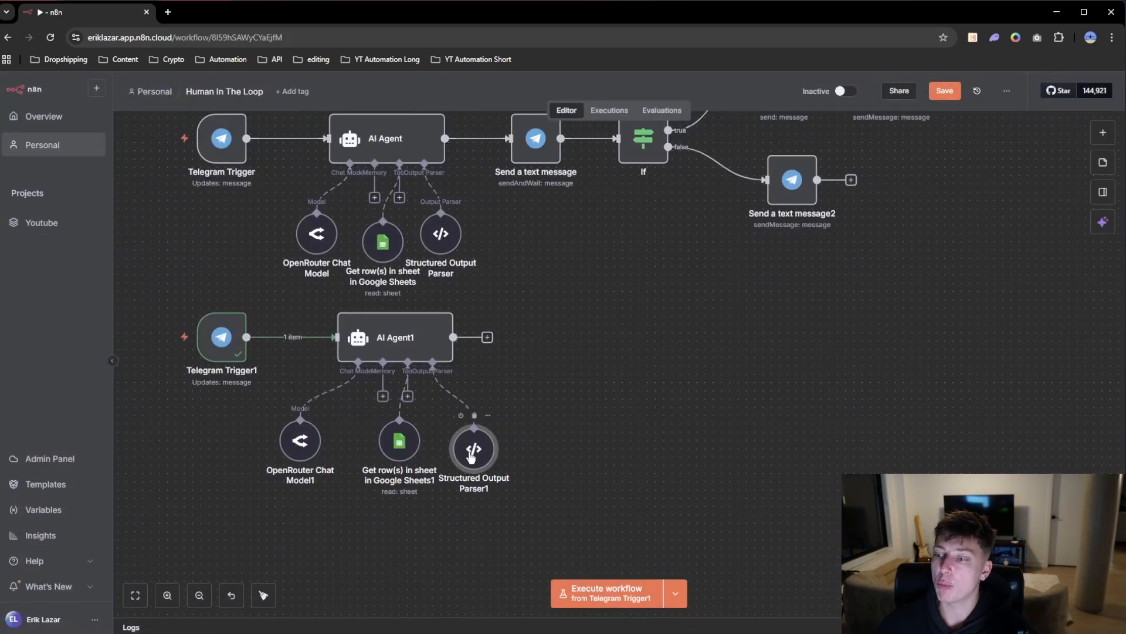
pyautogui.doubleClick(472, 458)
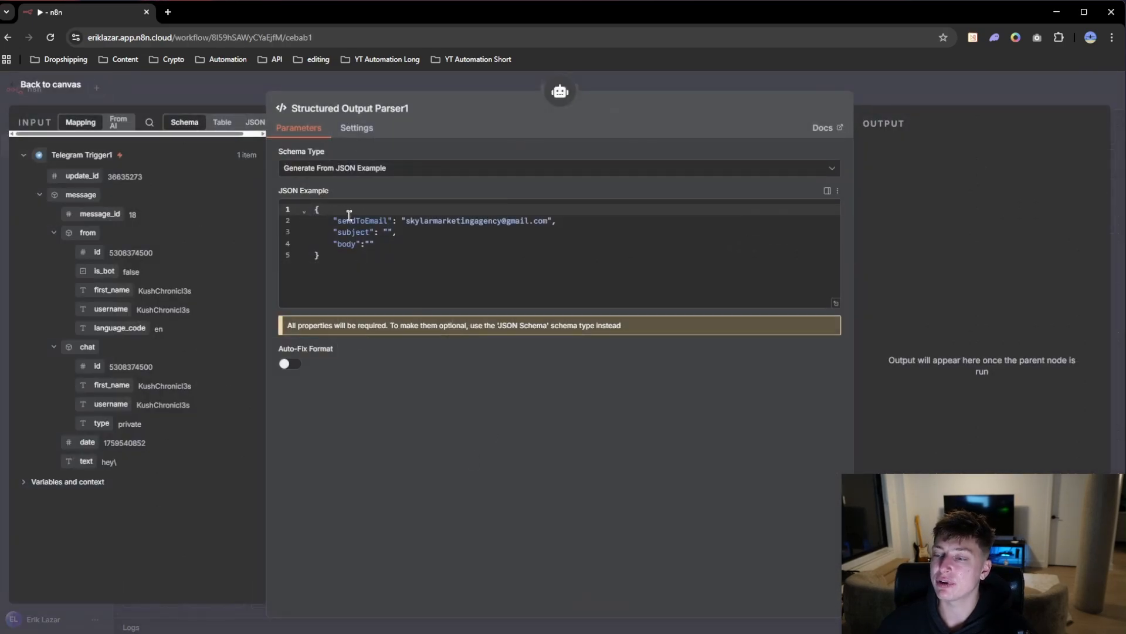
pyautogui.moveTo(338, 219); pyautogui.dragTo(534, 220)
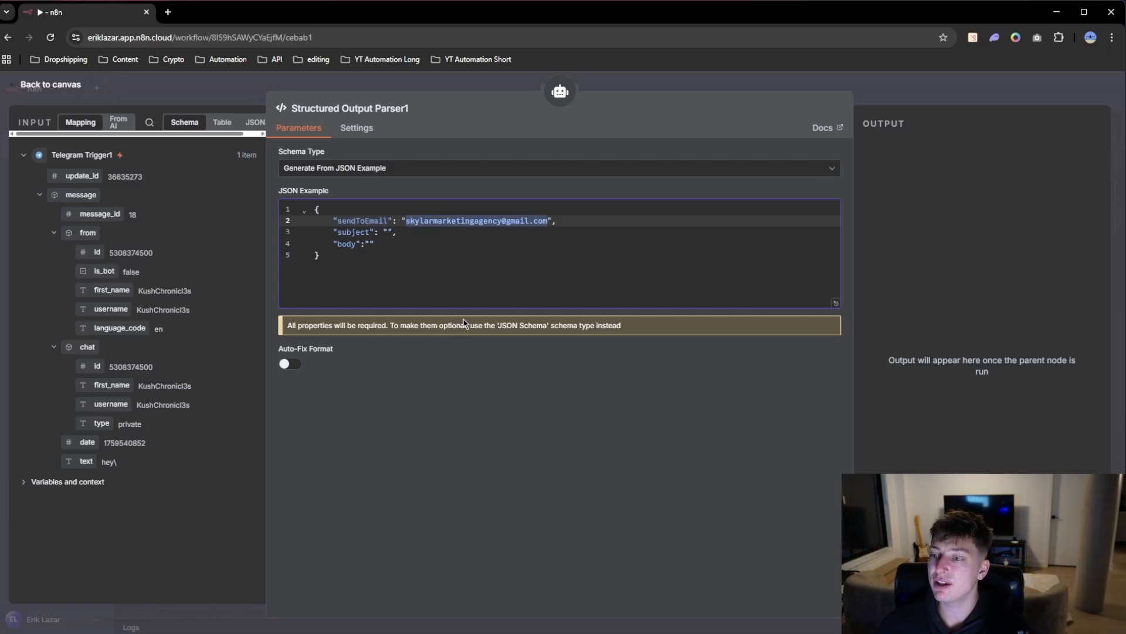
pyautogui.moveTo(339, 232); pyautogui.dragTo(375, 234)
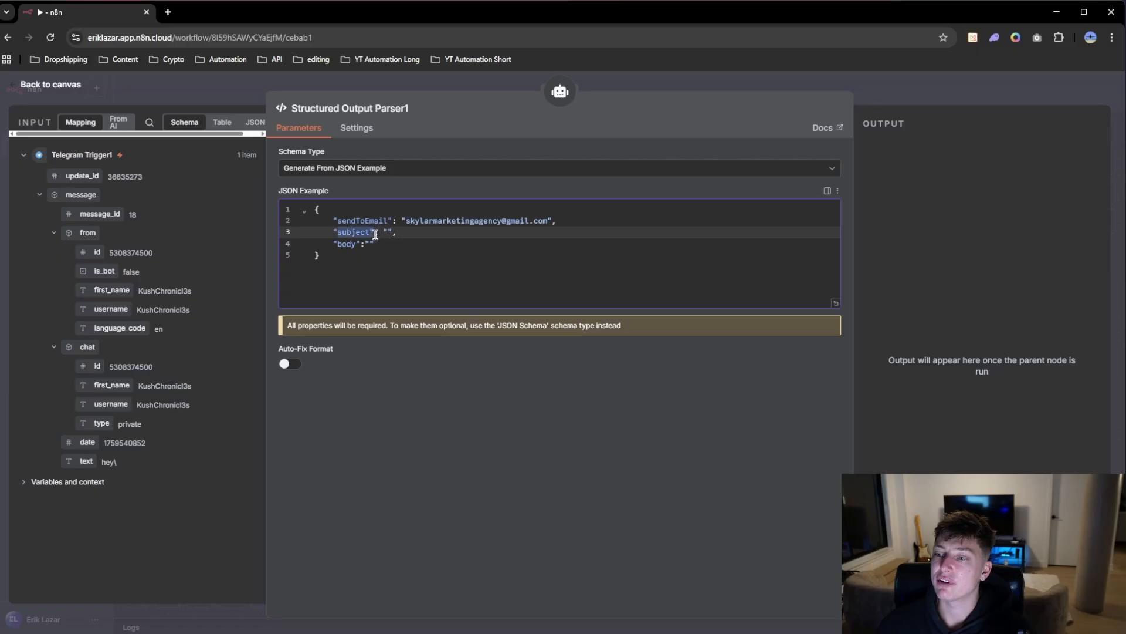
pyautogui.click(388, 233)
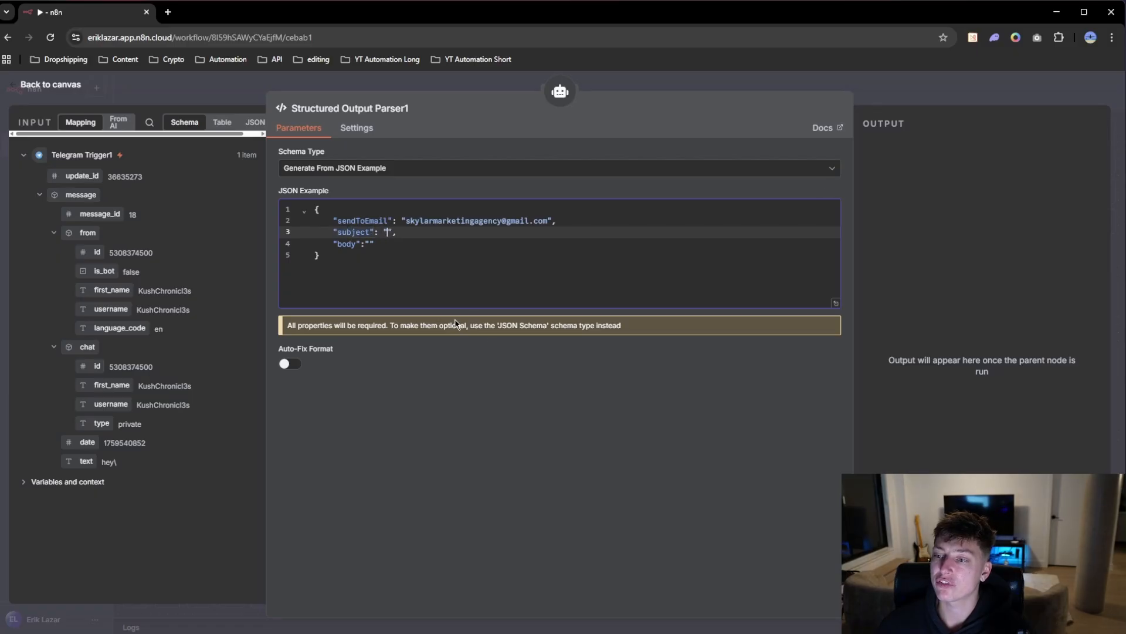
pyautogui.moveTo(338, 244); pyautogui.dragTo(351, 245)
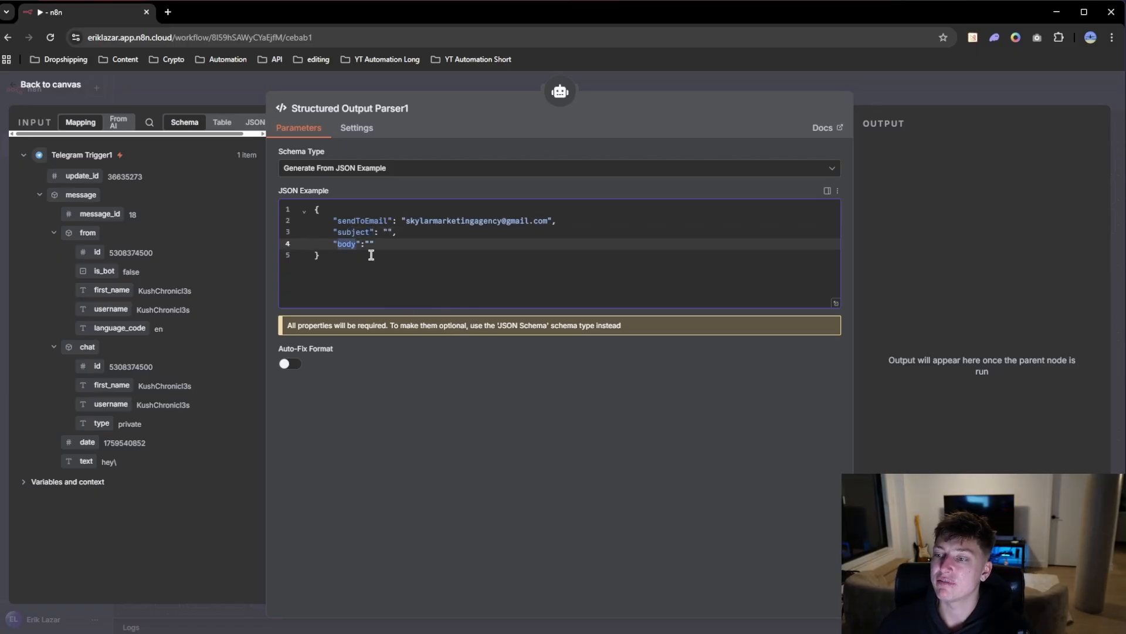
pyautogui.click(370, 244)
pyautogui.click(629, 86)
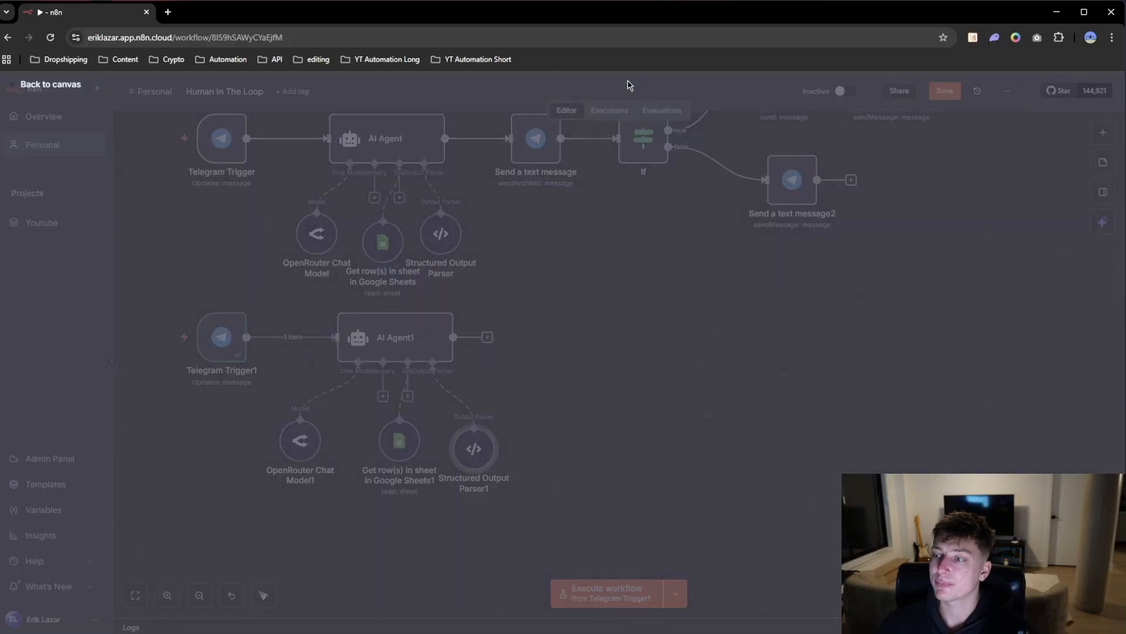
# Add a human-in-the-loop Telegram node that sends and waits for a response, place it beside AI Agent1, and connect the agent's output to it.
pyautogui.moveTo(629, 394); pyautogui.dragTo(584, 411)
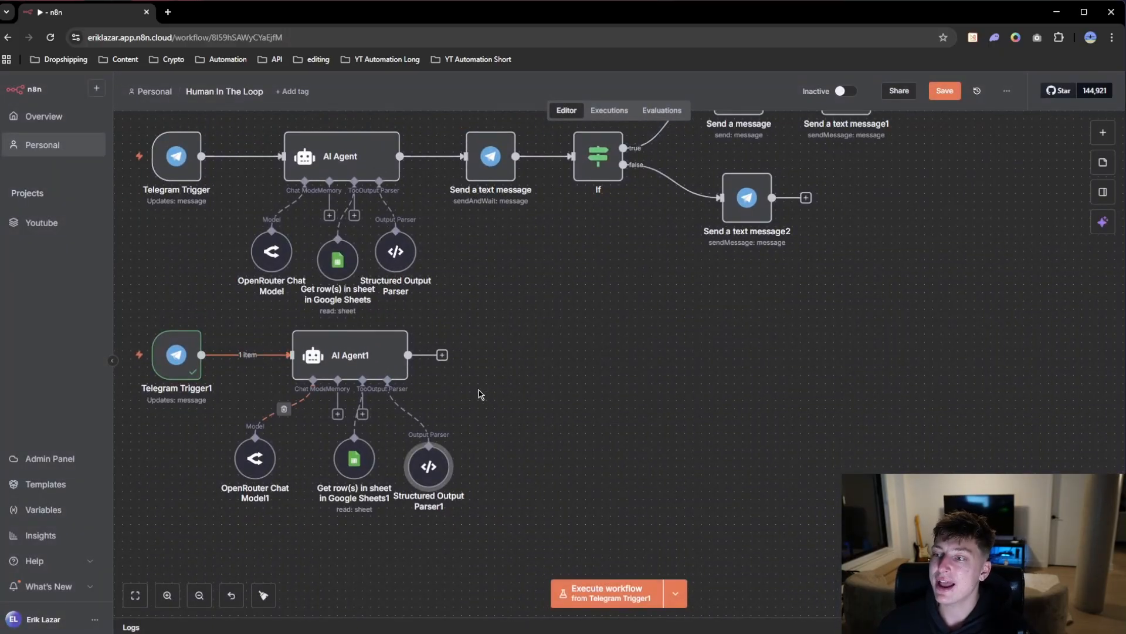
pyautogui.moveTo(522, 350); pyautogui.dragTo(535, 376)
pyautogui.scroll(-1, 538, 378)
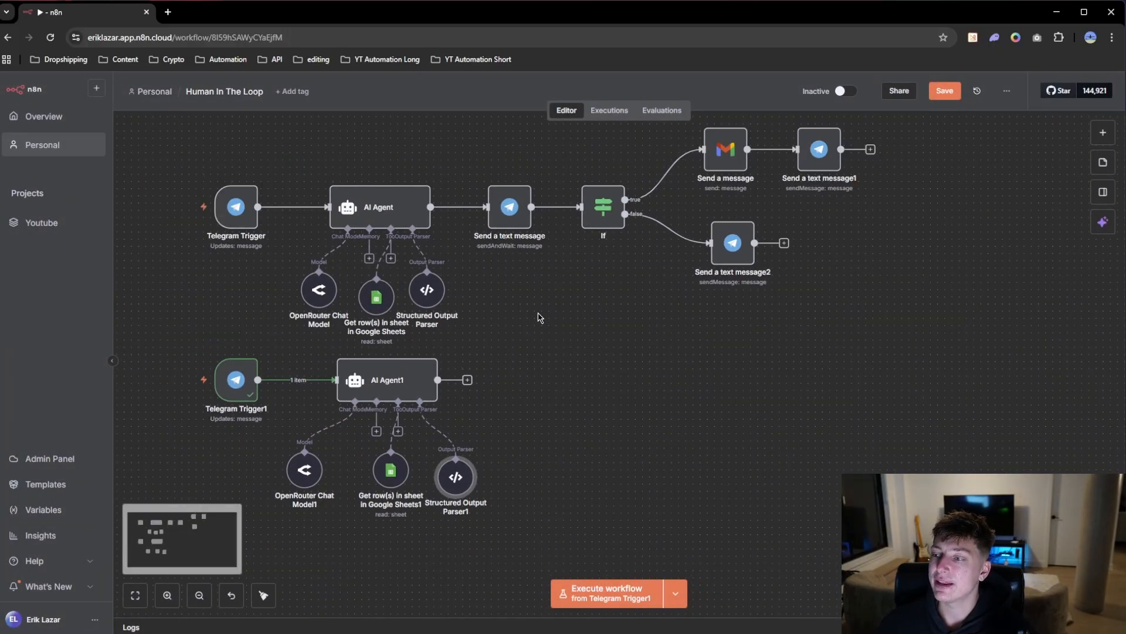
pyautogui.click(1103, 133)
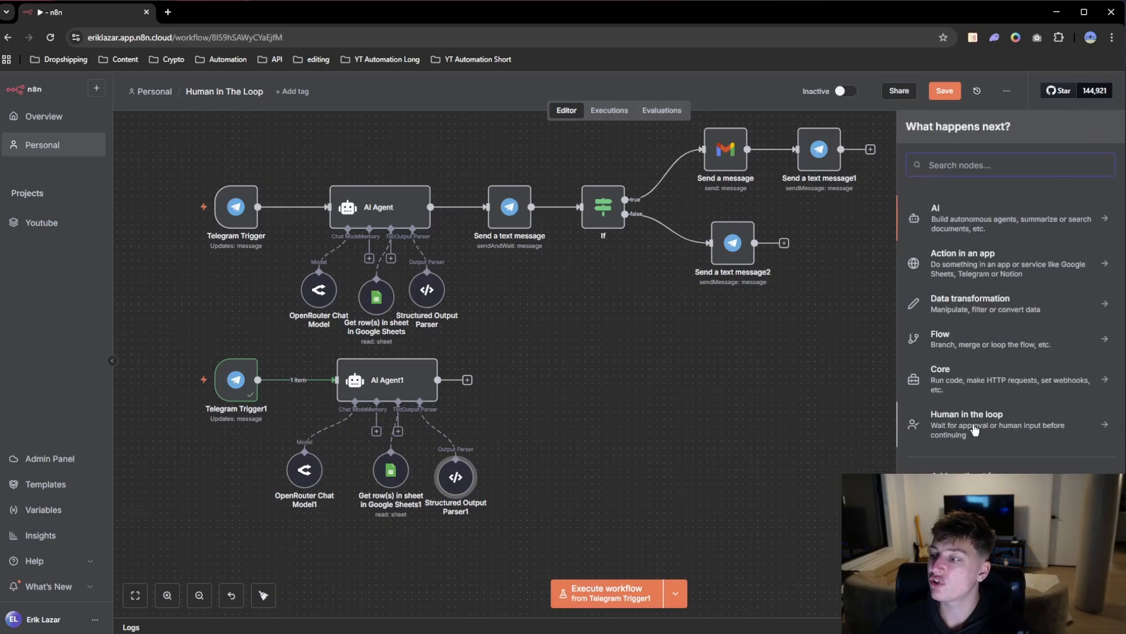
pyautogui.click(974, 425)
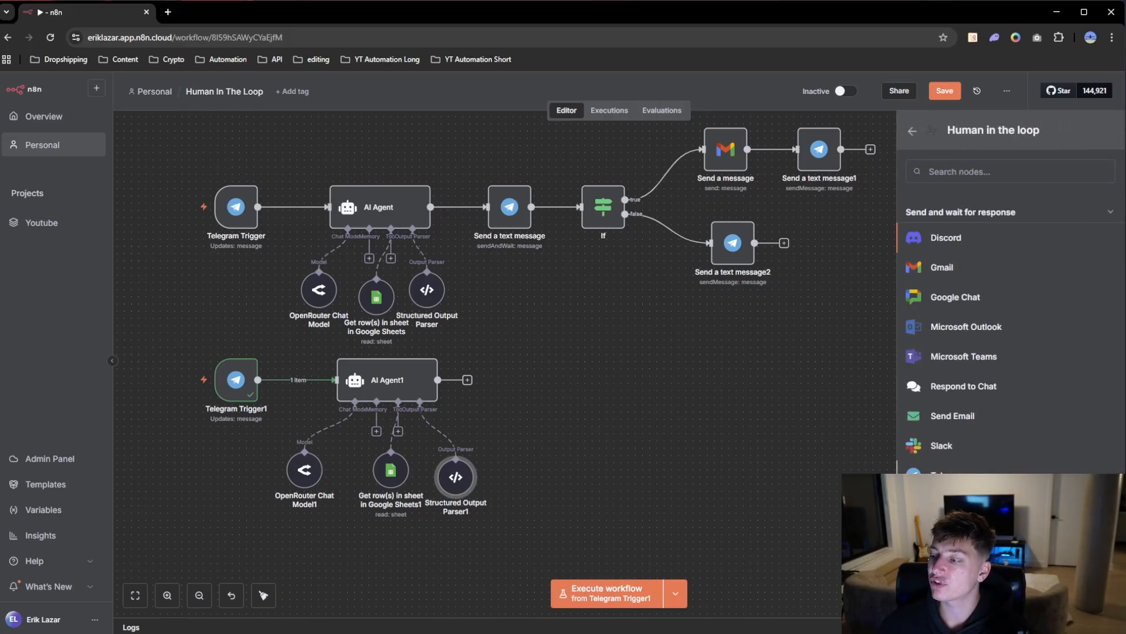
pyautogui.click(946, 476)
pyautogui.click(599, 81)
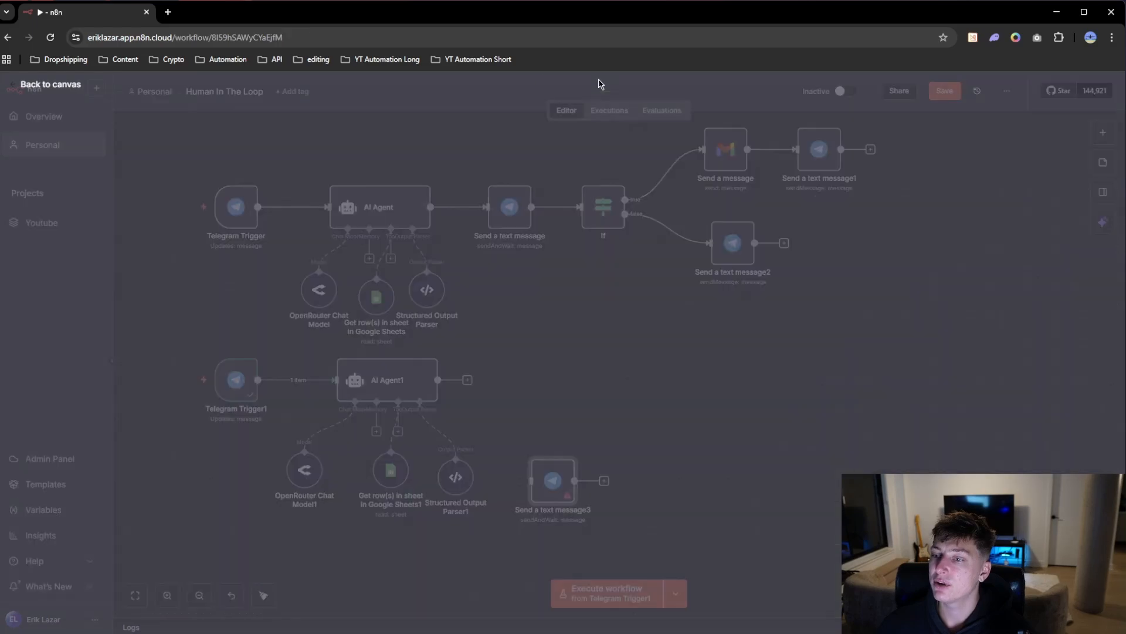
pyautogui.moveTo(545, 490); pyautogui.dragTo(539, 360)
pyautogui.moveTo(441, 380); pyautogui.dragTo(526, 380)
# Execute AI Agent1 to generate input data for Send a text message3, and move that node slightly closer to the agent.
pyautogui.doubleClick(532, 384)
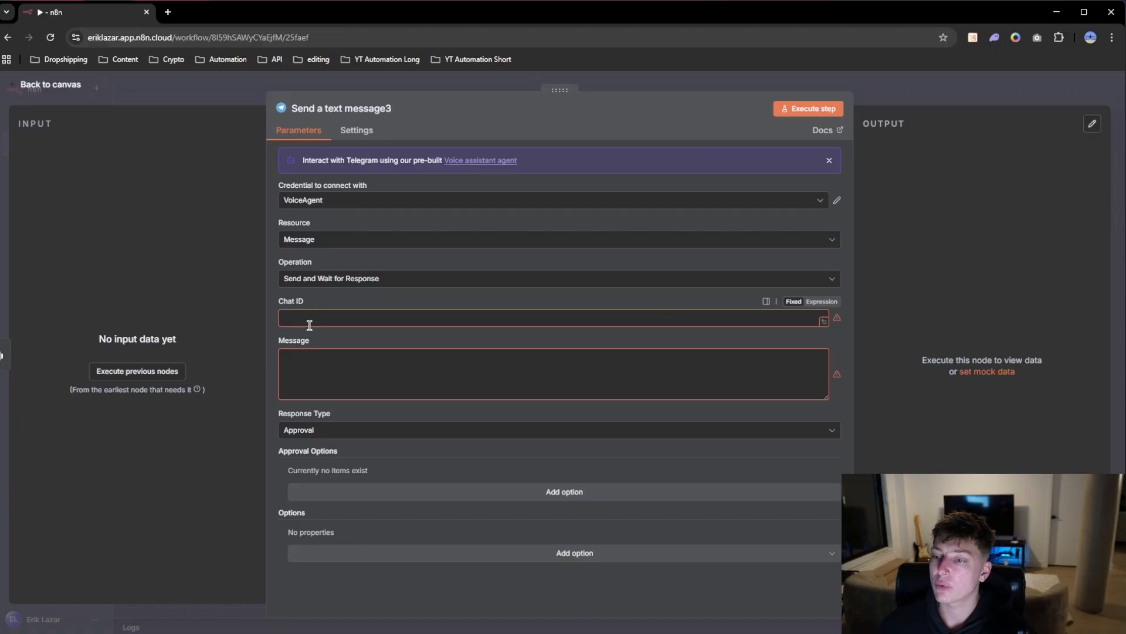
pyautogui.click(282, 84)
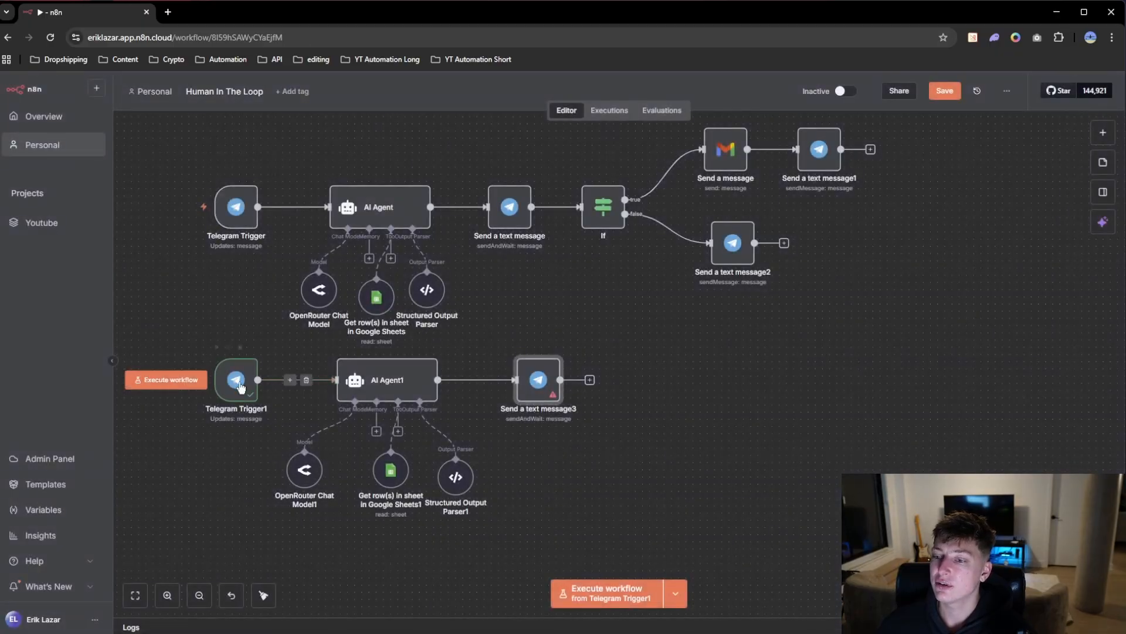
pyautogui.click(413, 390)
pyautogui.click(397, 347)
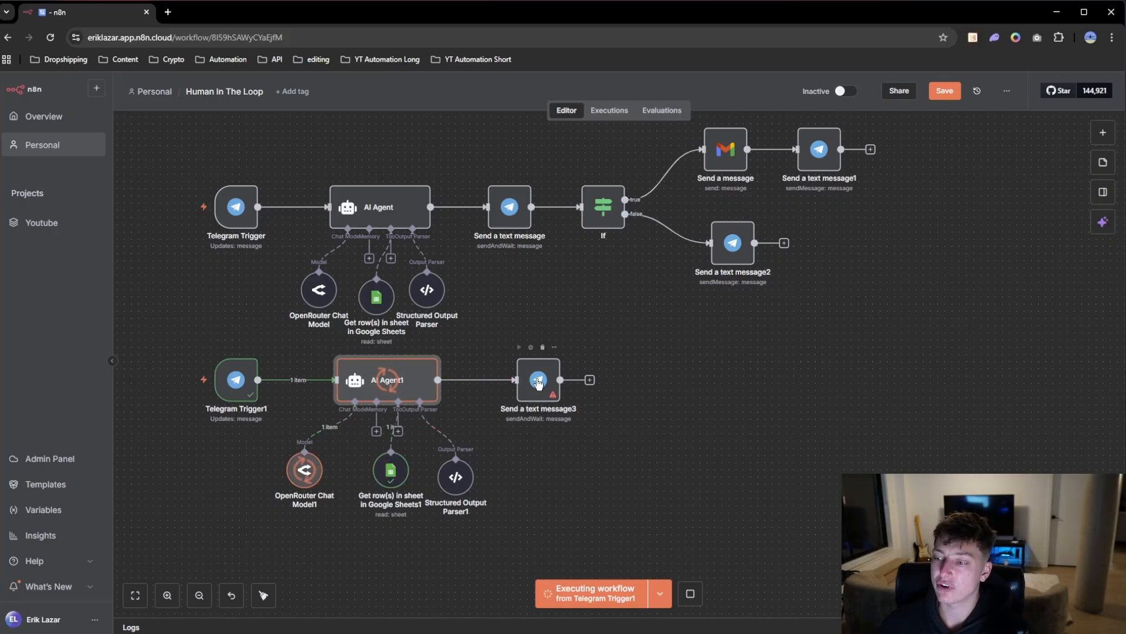
pyautogui.moveTo(533, 377); pyautogui.dragTo(526, 377)
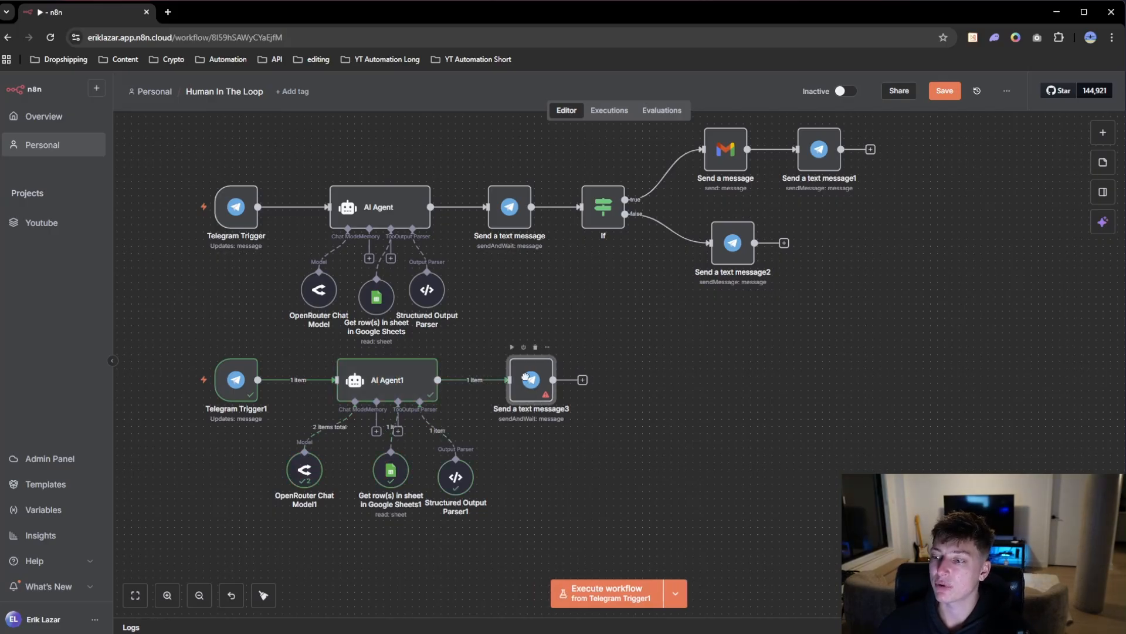
# Map the Chat ID of Send a text message3 to the chat id from Telegram Trigger1's message.
pyautogui.doubleClick(528, 383)
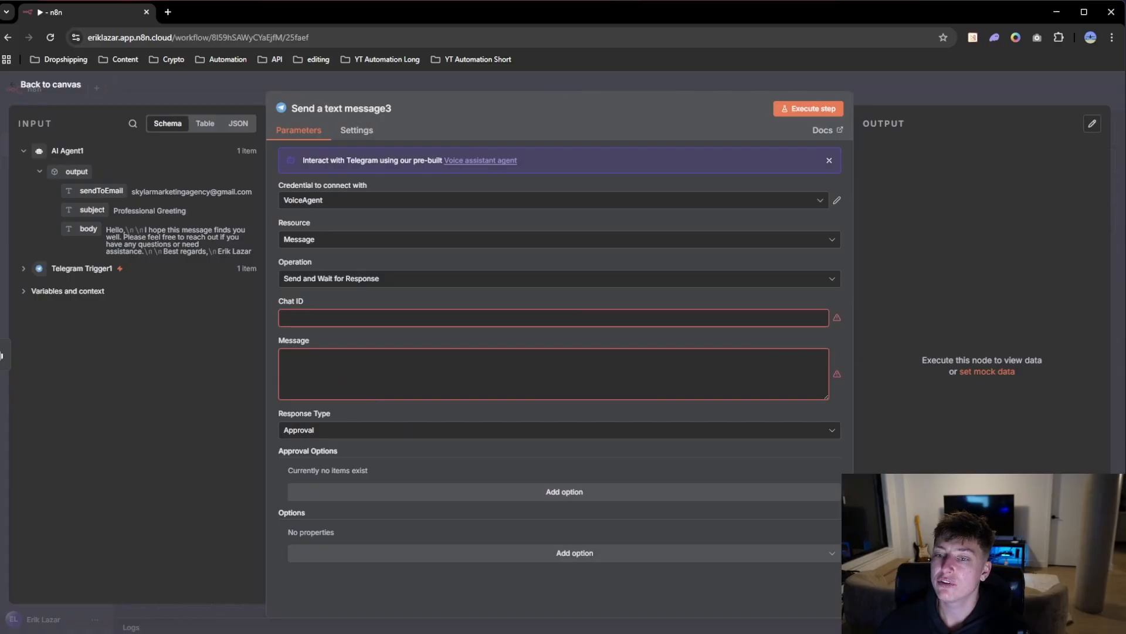
pyautogui.click(23, 268)
pyautogui.scroll(-1, 133, 371)
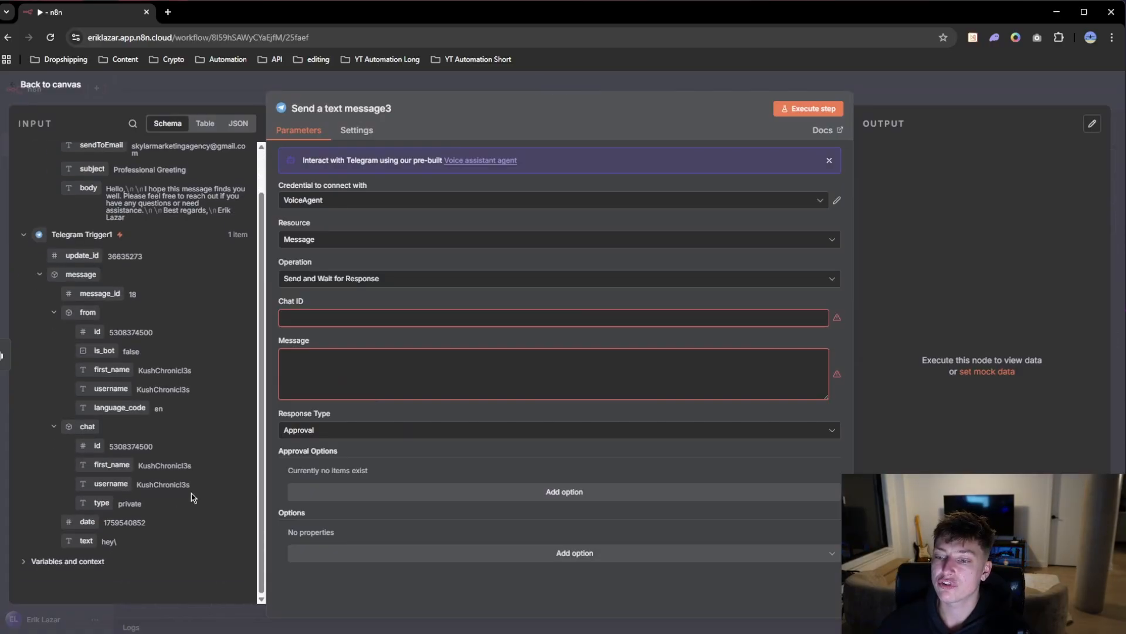
pyautogui.moveTo(96, 446); pyautogui.dragTo(316, 318)
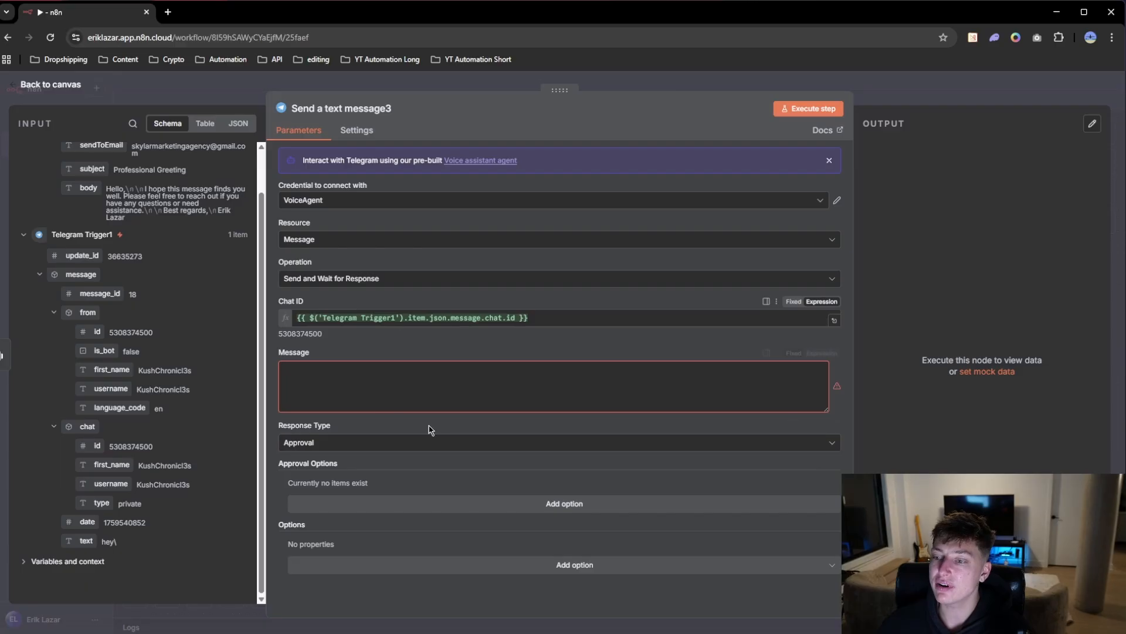
pyautogui.click(493, 88)
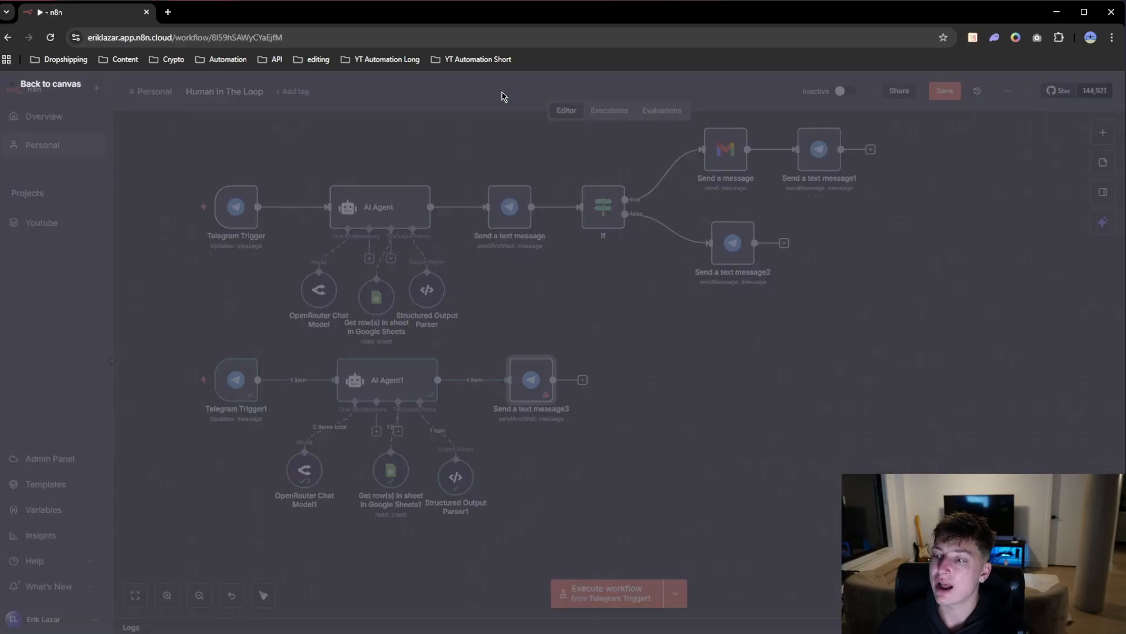
# Copy the full approval message expression from the original Send a text message node into the Message field of Send a text message3.
pyautogui.doubleClick(510, 207)
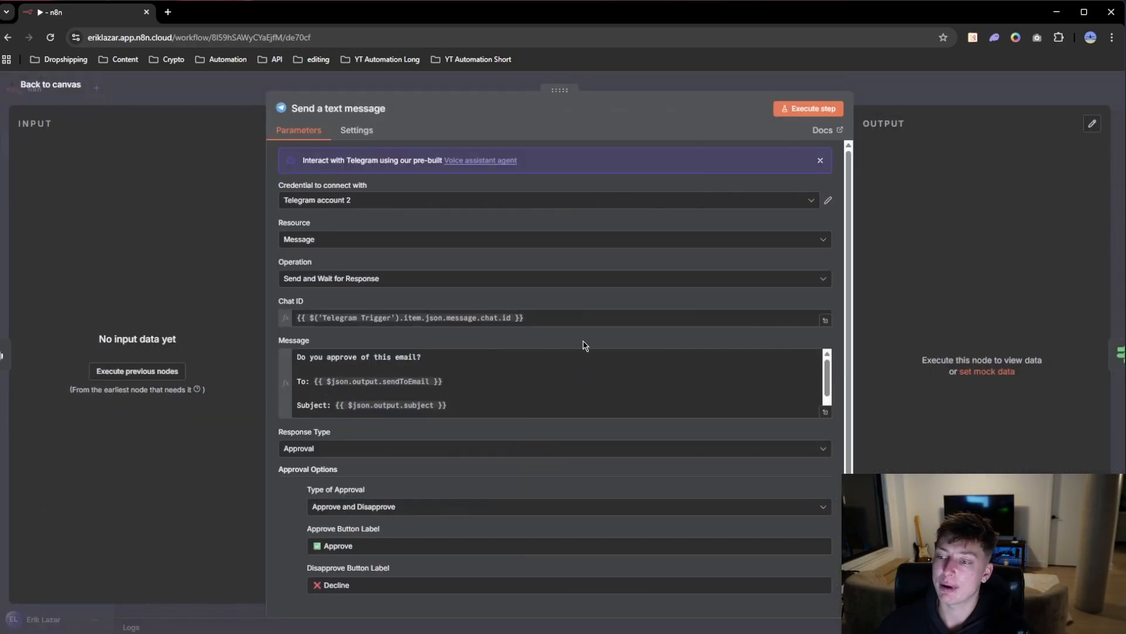
pyautogui.click(826, 412)
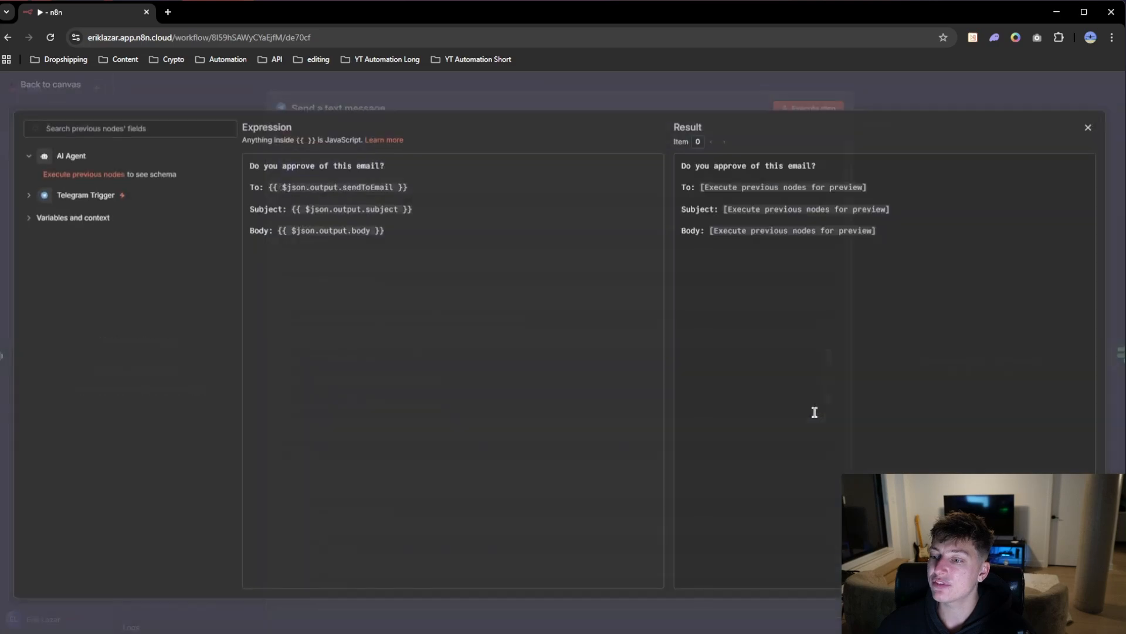
pyautogui.hotkey('ctrl', 'a')
pyautogui.hotkey('ctrl', 'c')
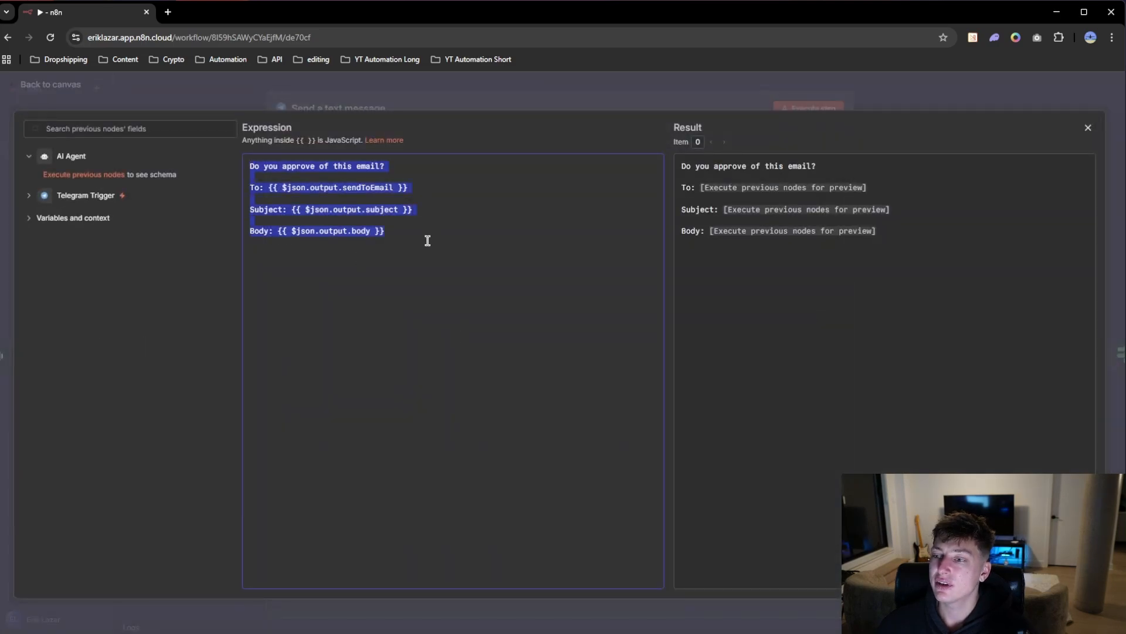
pyautogui.click(417, 95)
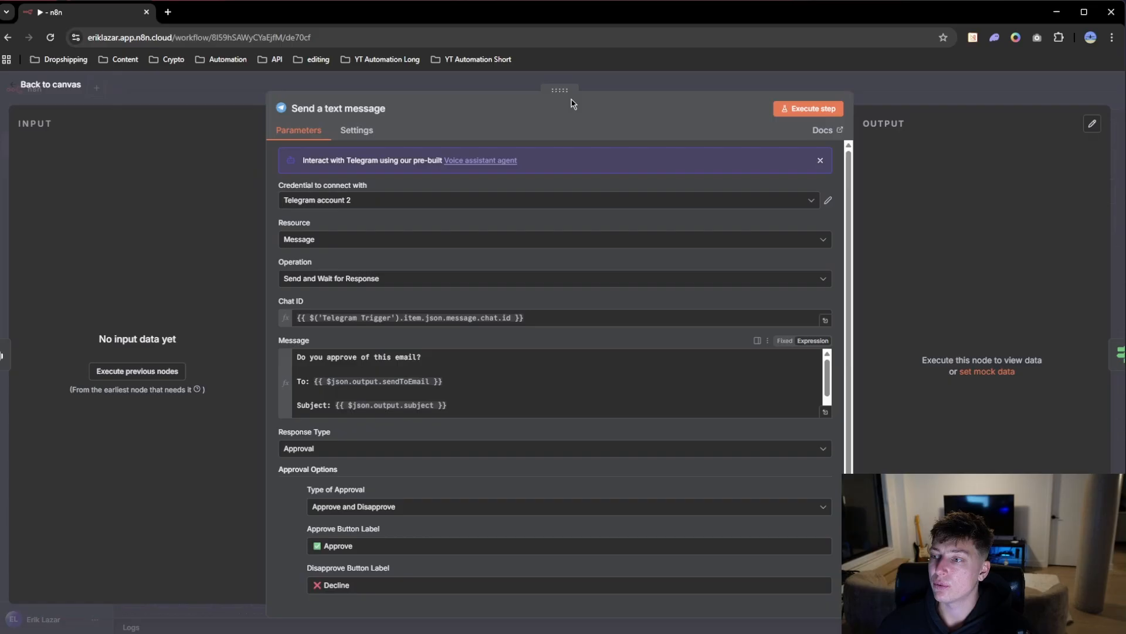
pyautogui.click(629, 88)
pyautogui.doubleClick(528, 378)
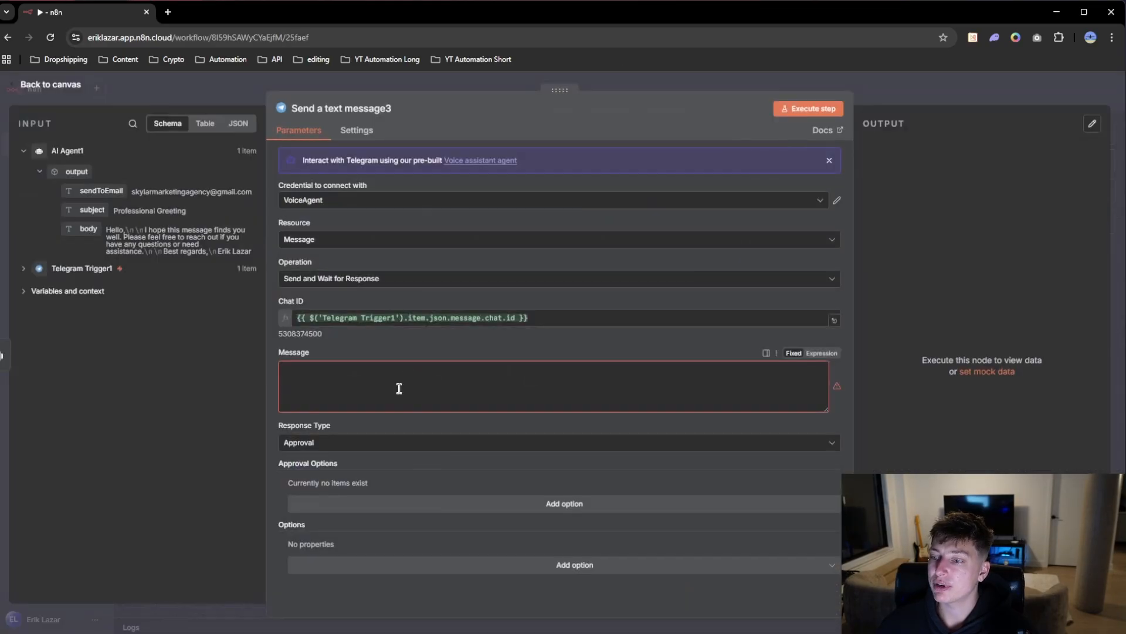
pyautogui.hotkey('ctrl', 'v')
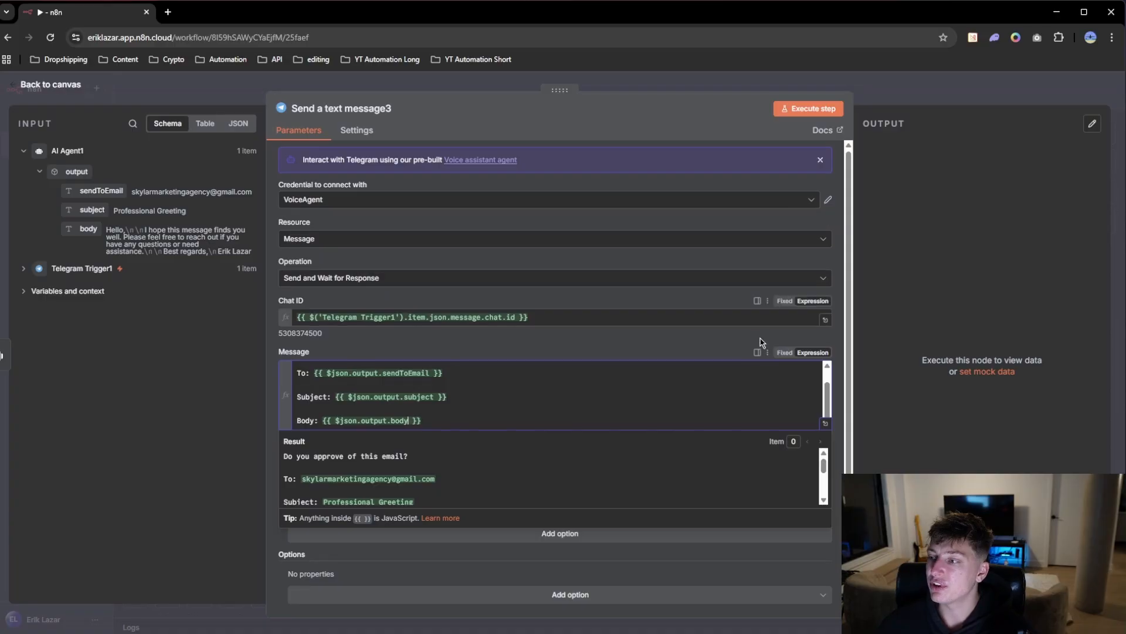
# Review the approval message of Send a text message3 in the expanded expression editor, comparing its To, Subject and Body fields with AI Agent1's output.
pyautogui.click(826, 418)
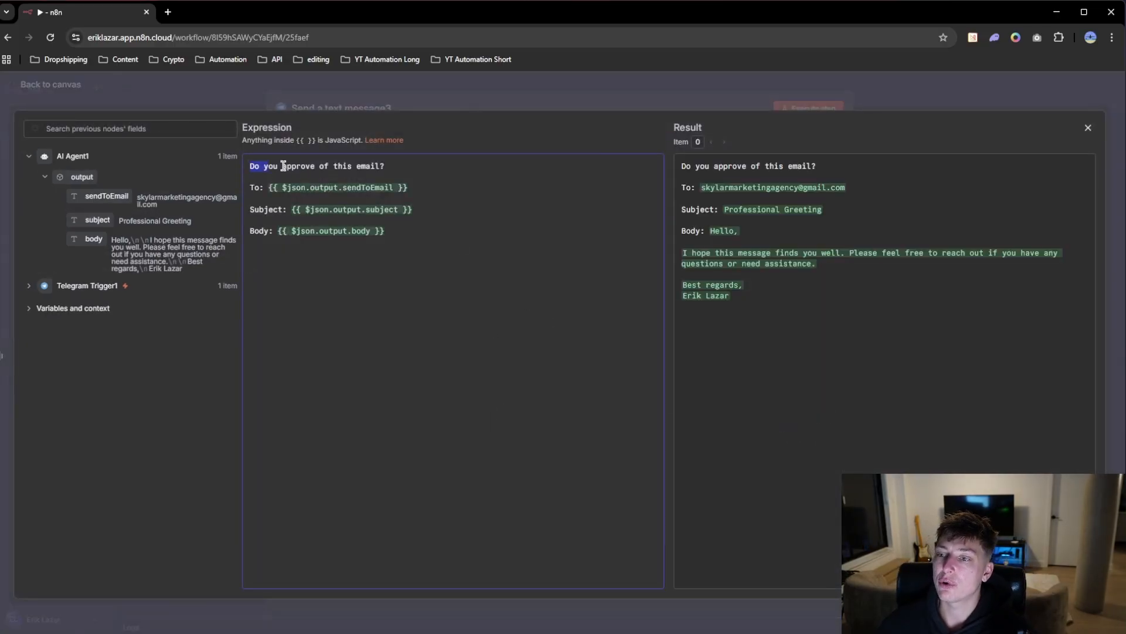
pyautogui.moveTo(283, 166); pyautogui.dragTo(405, 172)
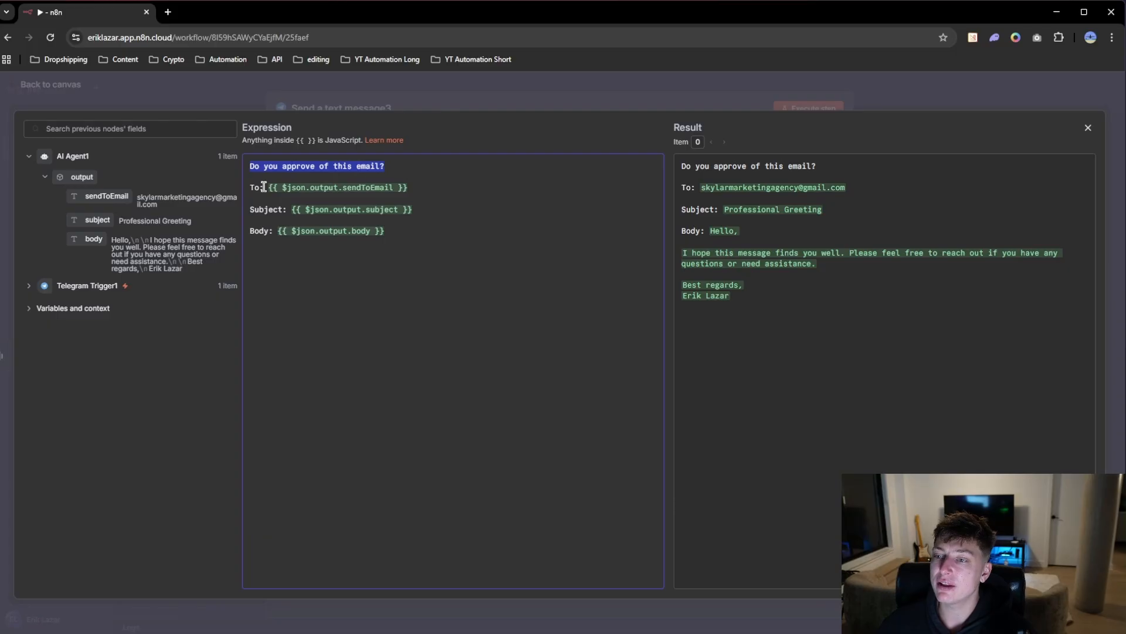
pyautogui.moveTo(249, 187); pyautogui.dragTo(266, 187)
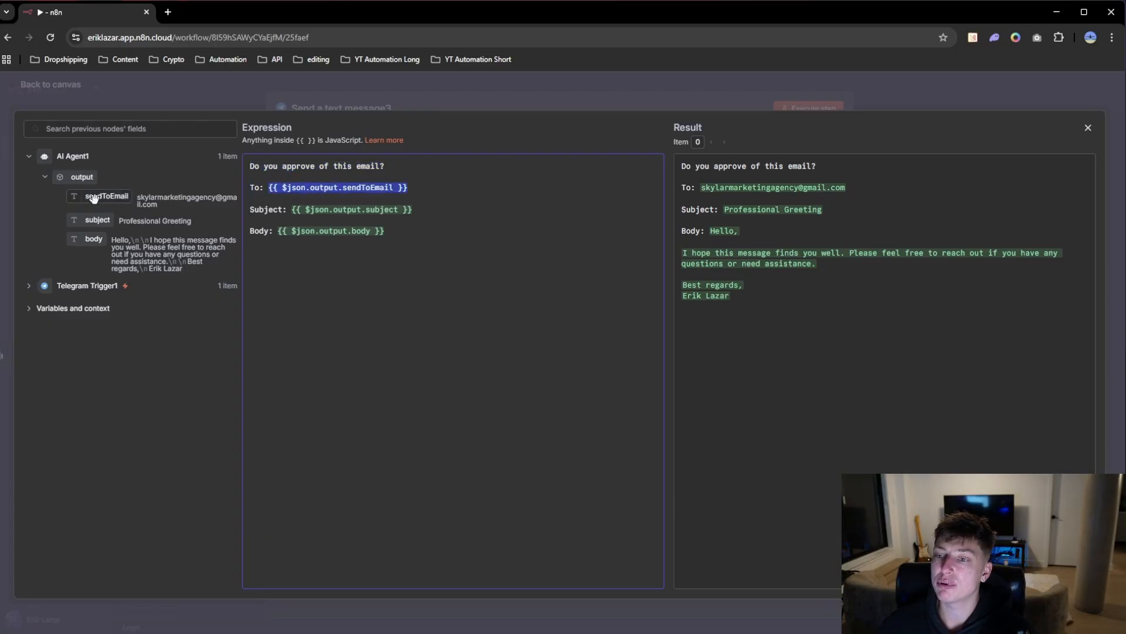
pyautogui.click(411, 209)
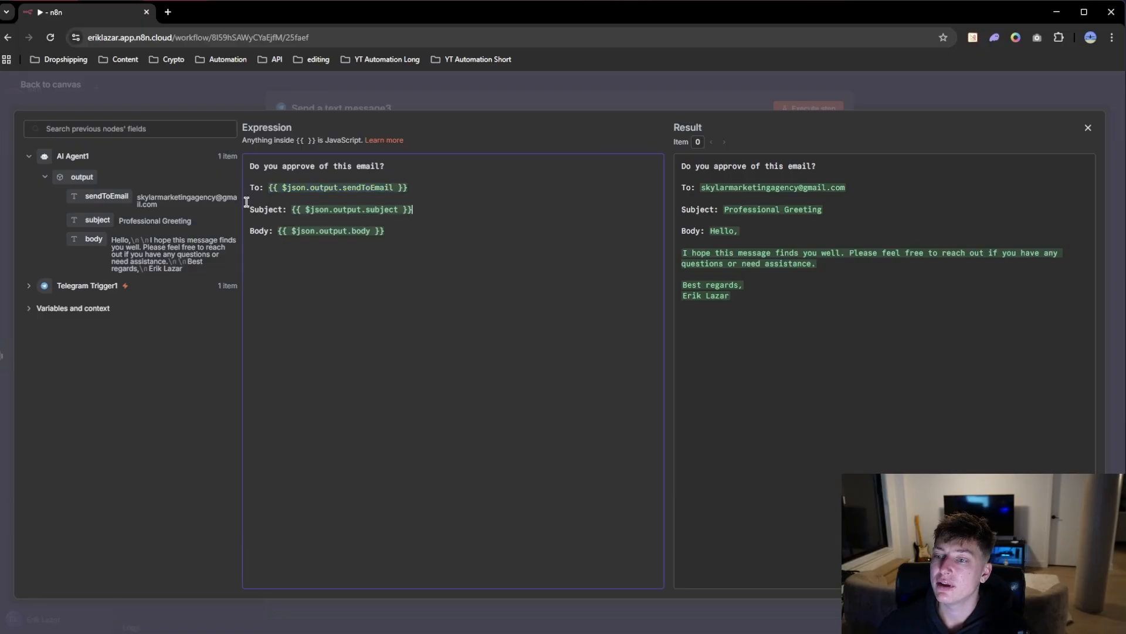
pyautogui.moveTo(97, 220)
pyautogui.mouseDown()
pyautogui.moveTo(402, 233)
pyautogui.moveTo(389, 213)
pyautogui.moveTo(303, 235)
pyautogui.moveTo(96, 221)
pyautogui.mouseUp()
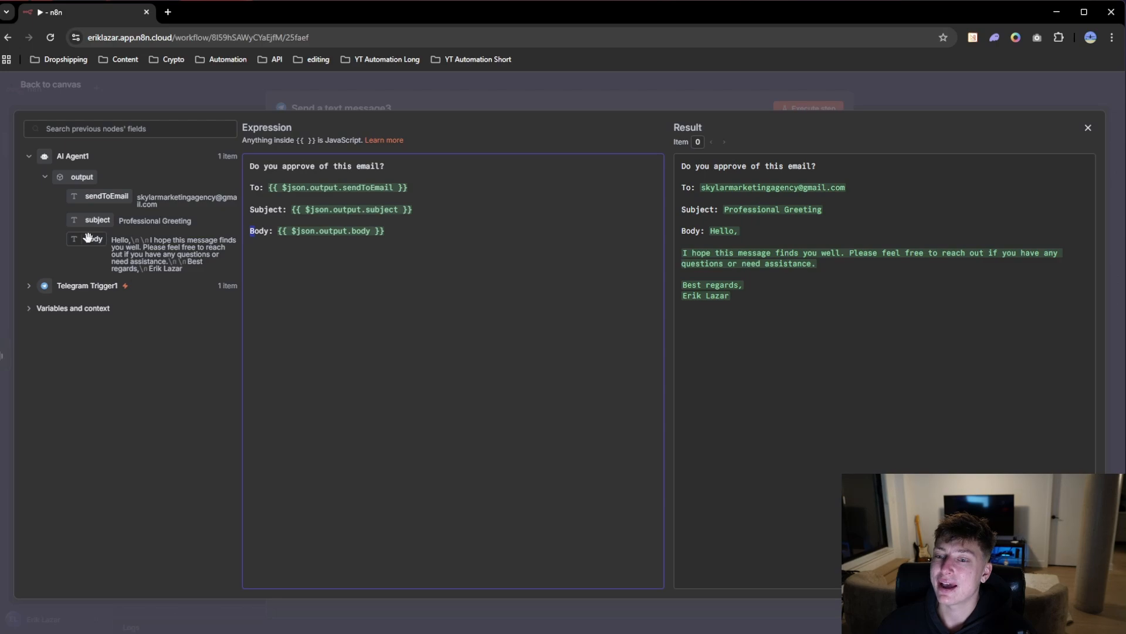
pyautogui.moveTo(90, 238)
pyautogui.mouseDown()
pyautogui.moveTo(318, 234)
pyautogui.moveTo(83, 249)
pyautogui.mouseUp()
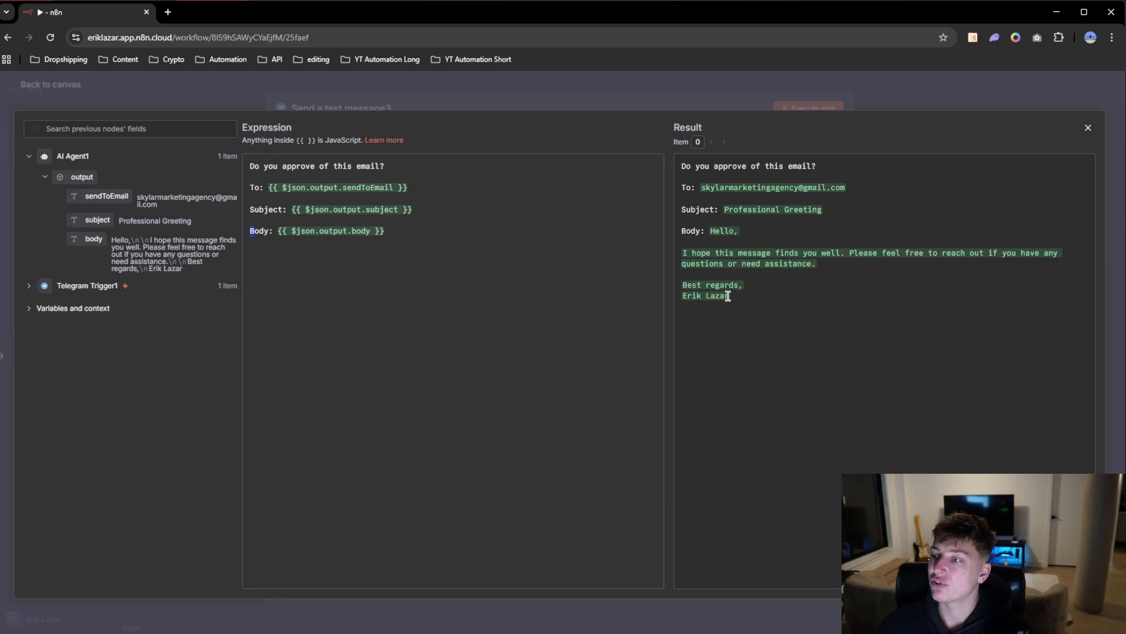
pyautogui.click(708, 101)
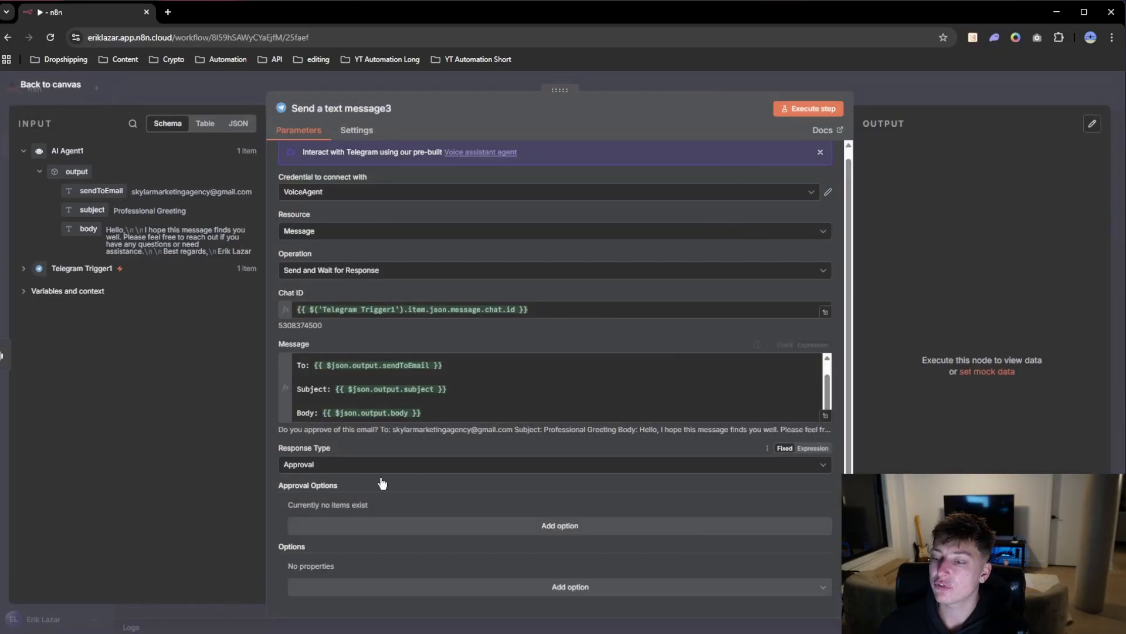
# Keep the Approval response type in Send a text message3 and add an approval option with the type Approve and Disapprove.
pyautogui.click(329, 465)
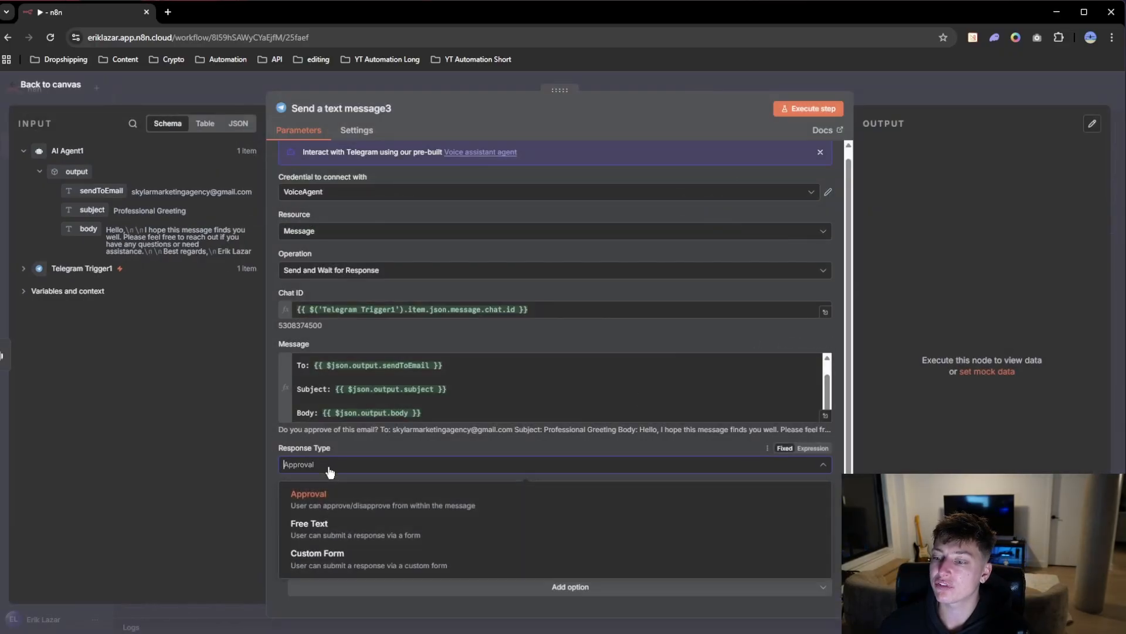
pyautogui.click(407, 500)
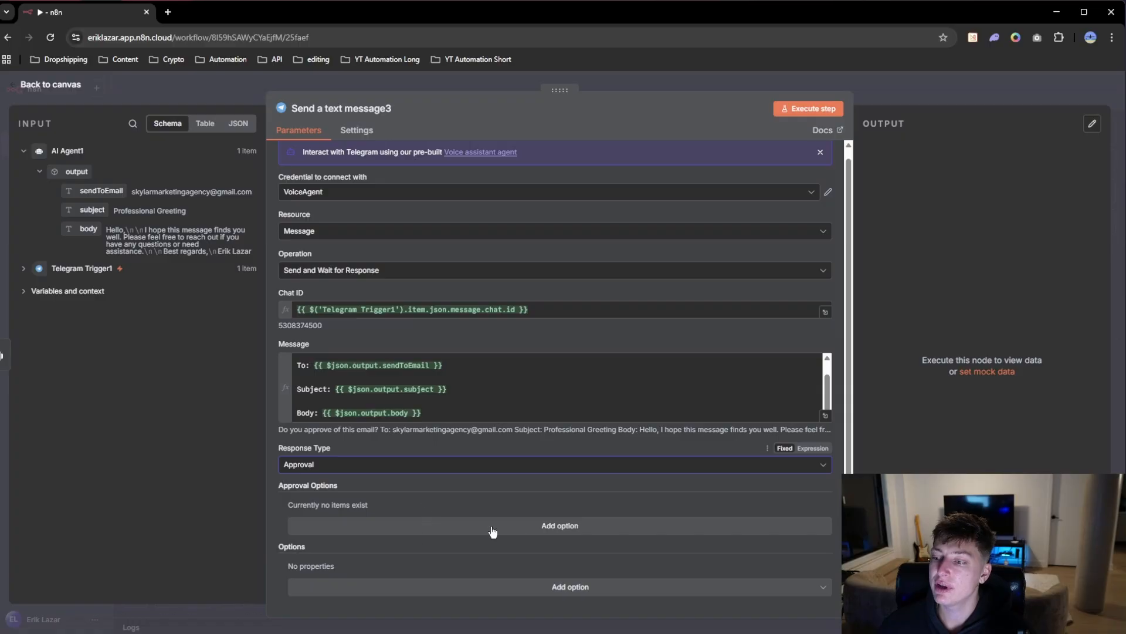
pyautogui.click(553, 525)
pyautogui.scroll(-1, 423, 482)
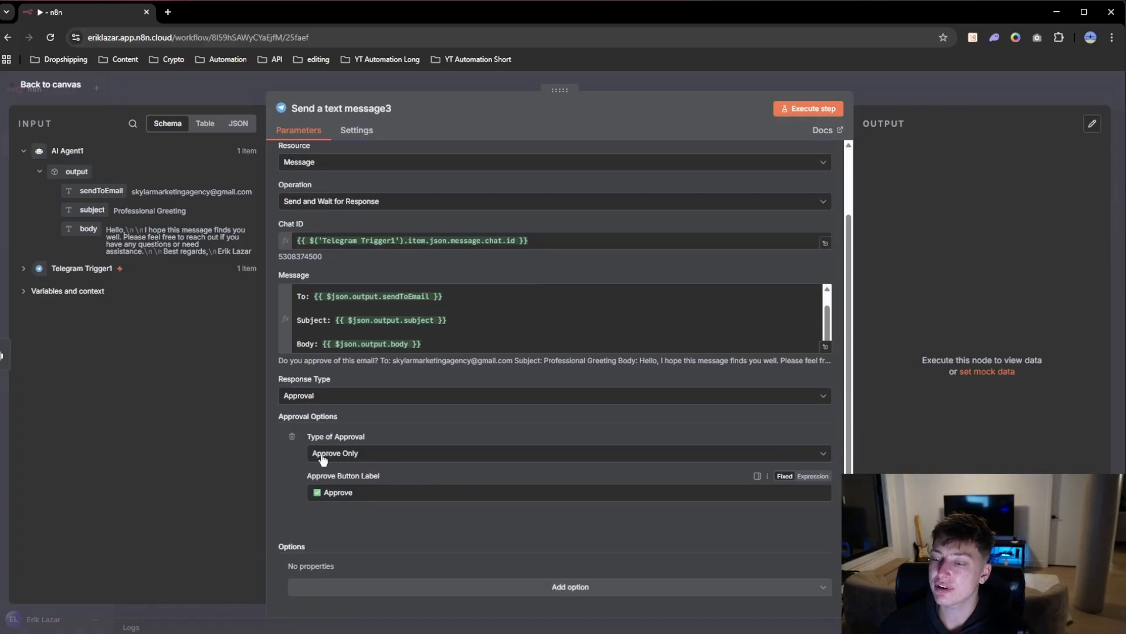
pyautogui.click(365, 460)
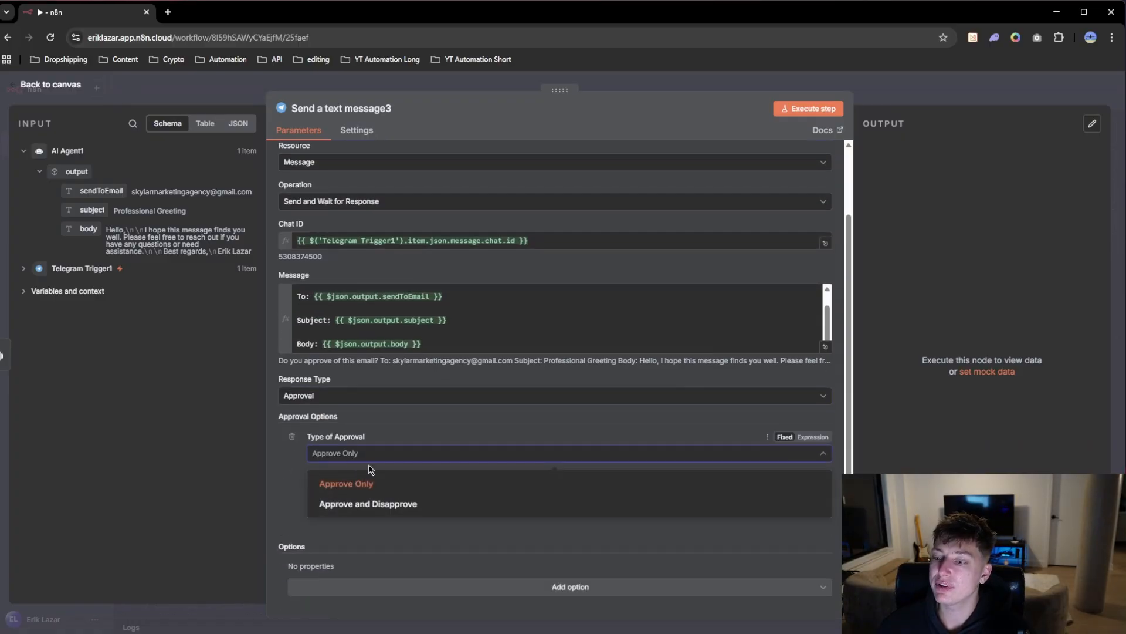
pyautogui.click(346, 509)
pyautogui.scroll(-1, 293, 509)
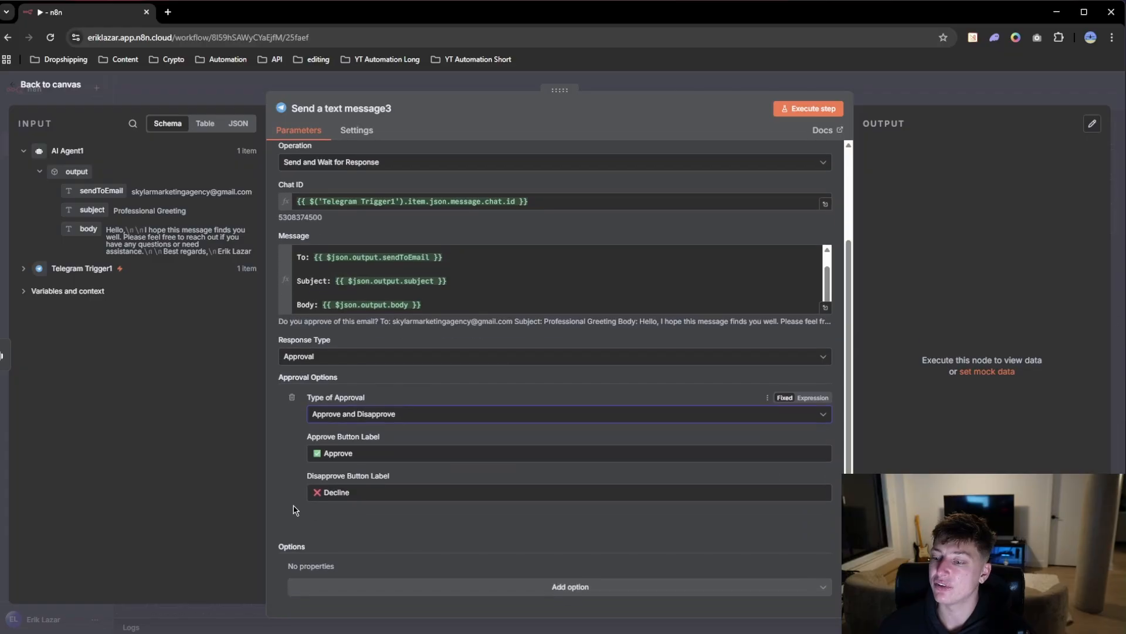
pyautogui.scroll(2, 520, 528)
pyautogui.scroll(-2, 427, 477)
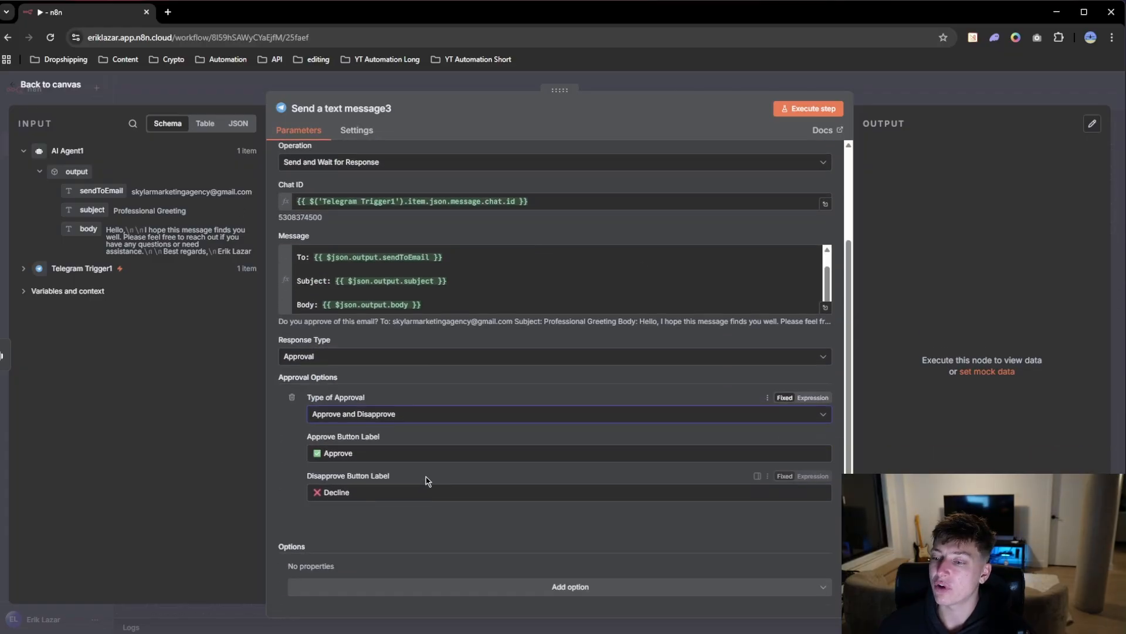
pyautogui.click(616, 78)
# Add an If node after Send a text message3.
pyautogui.moveTo(702, 380); pyautogui.dragTo(673, 386)
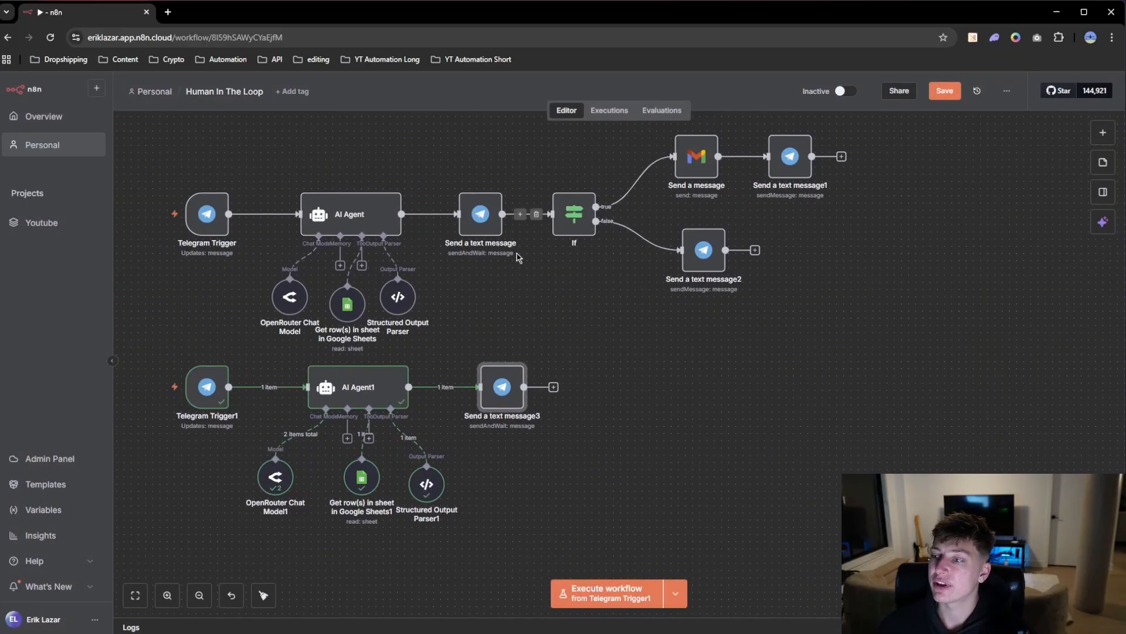
pyautogui.click(553, 388)
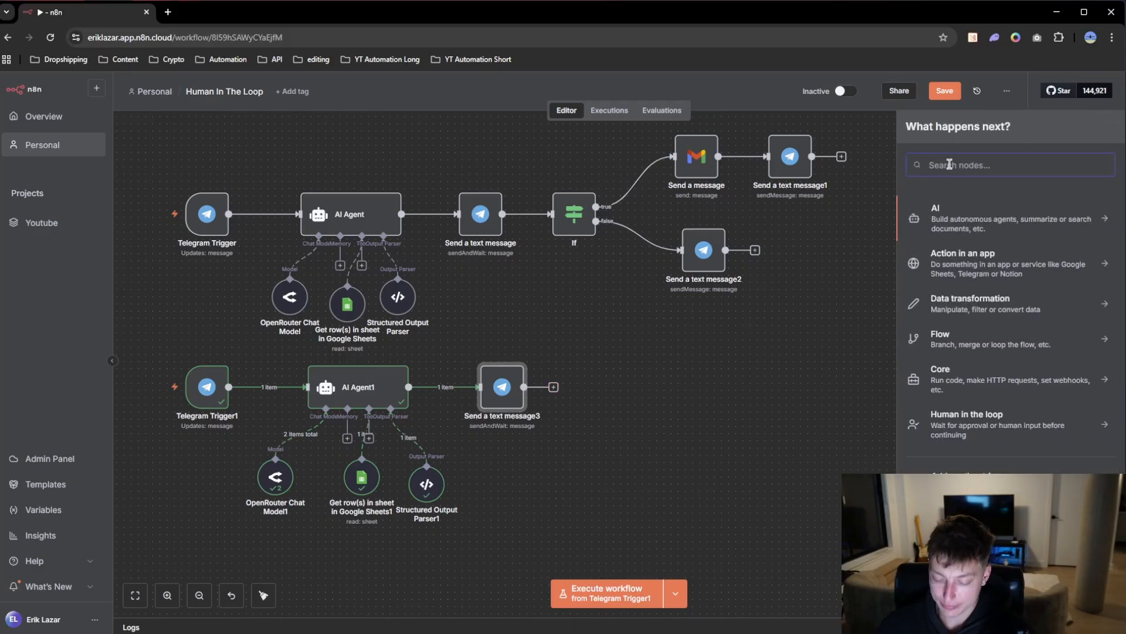
pyautogui.write('if')
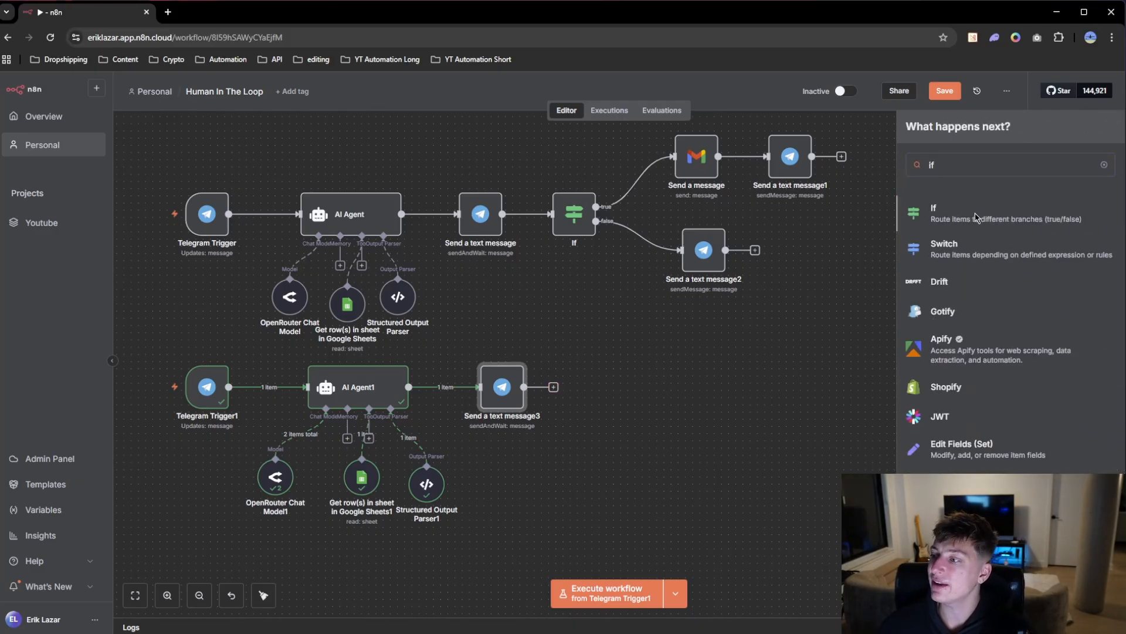
pyautogui.click(977, 216)
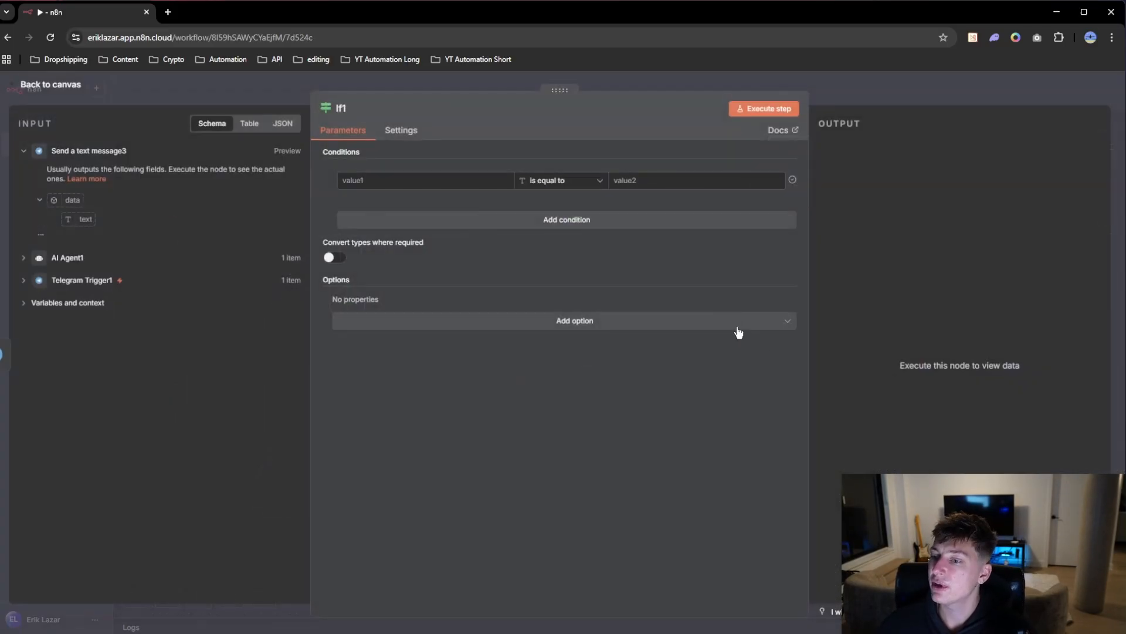
# Set the condition operator of If1 to the string comparison exists.
pyautogui.click(588, 184)
pyautogui.moveTo(575, 211)
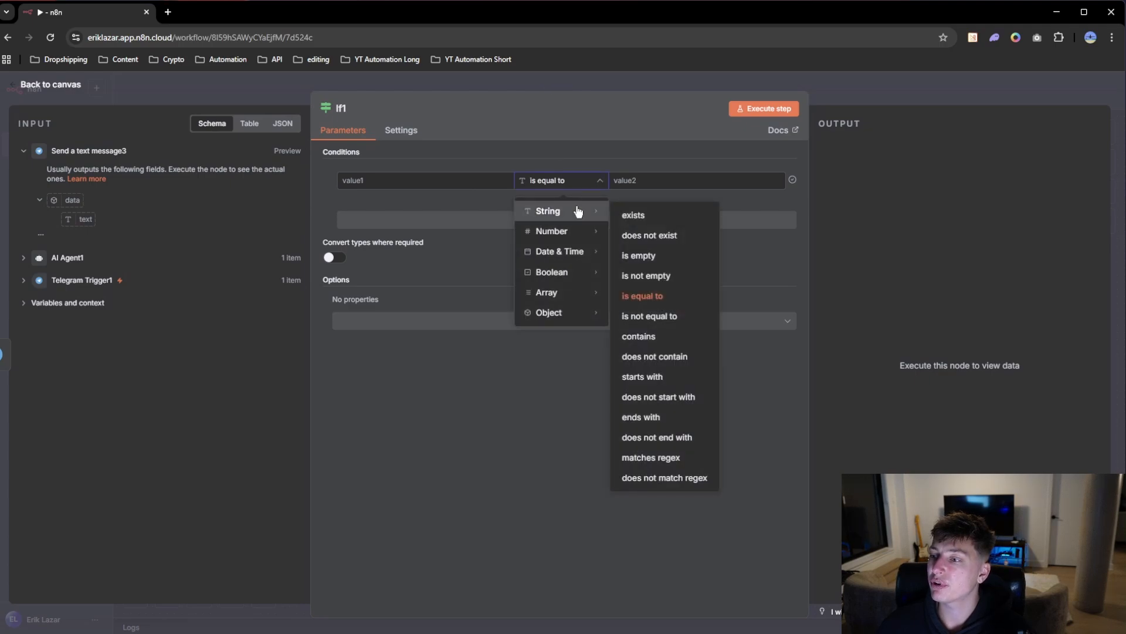
pyautogui.click(656, 219)
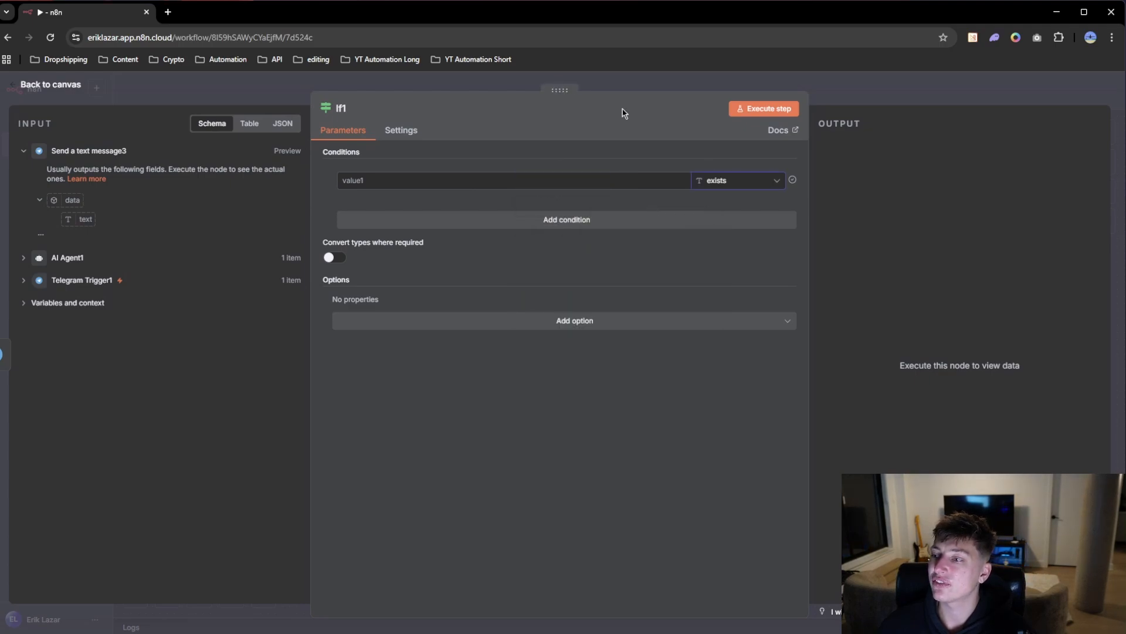
pyautogui.click(607, 84)
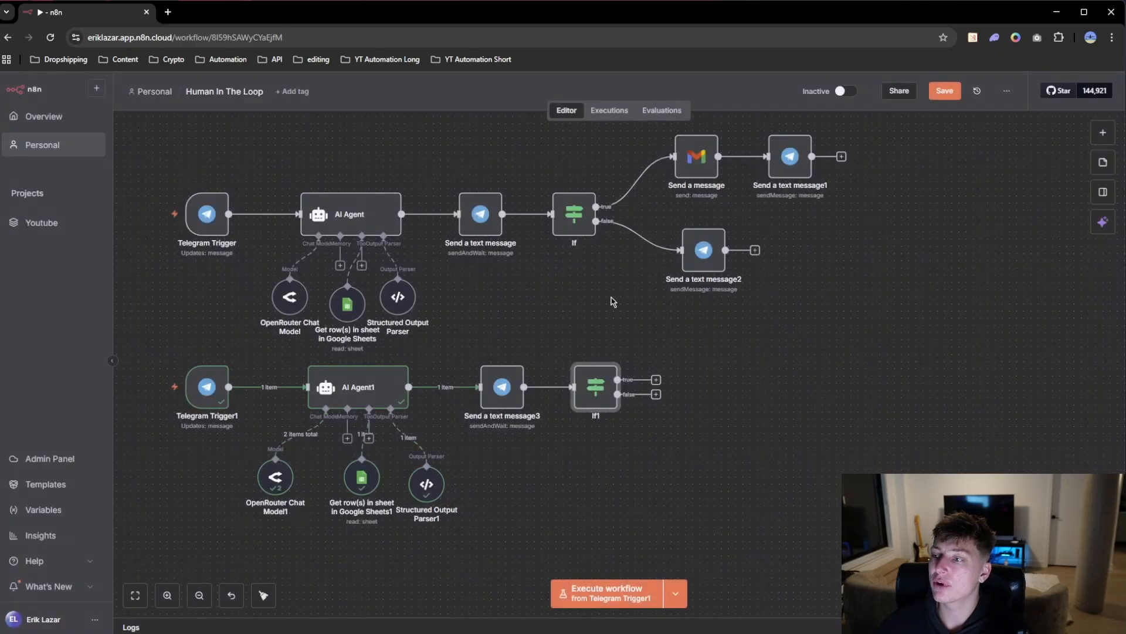
# Copy the expression {{ $json.data.approved }} from the original If node into the first value of If1's condition.
pyautogui.doubleClick(587, 221)
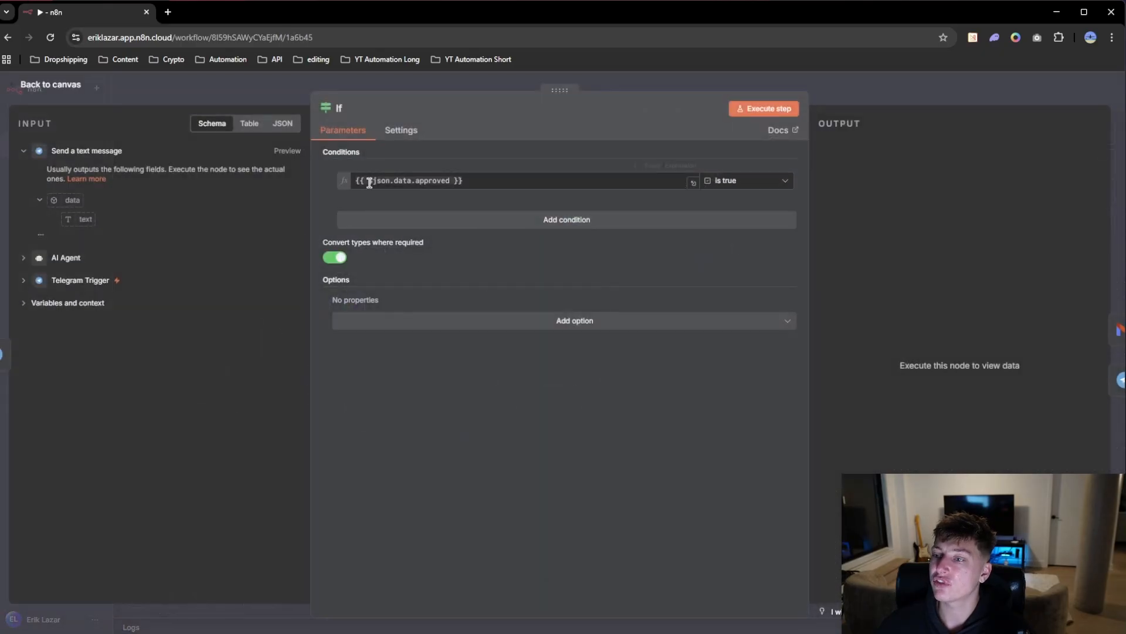
pyautogui.moveTo(473, 179); pyautogui.dragTo(352, 186)
pyautogui.hotkey('ctrl', 'c')
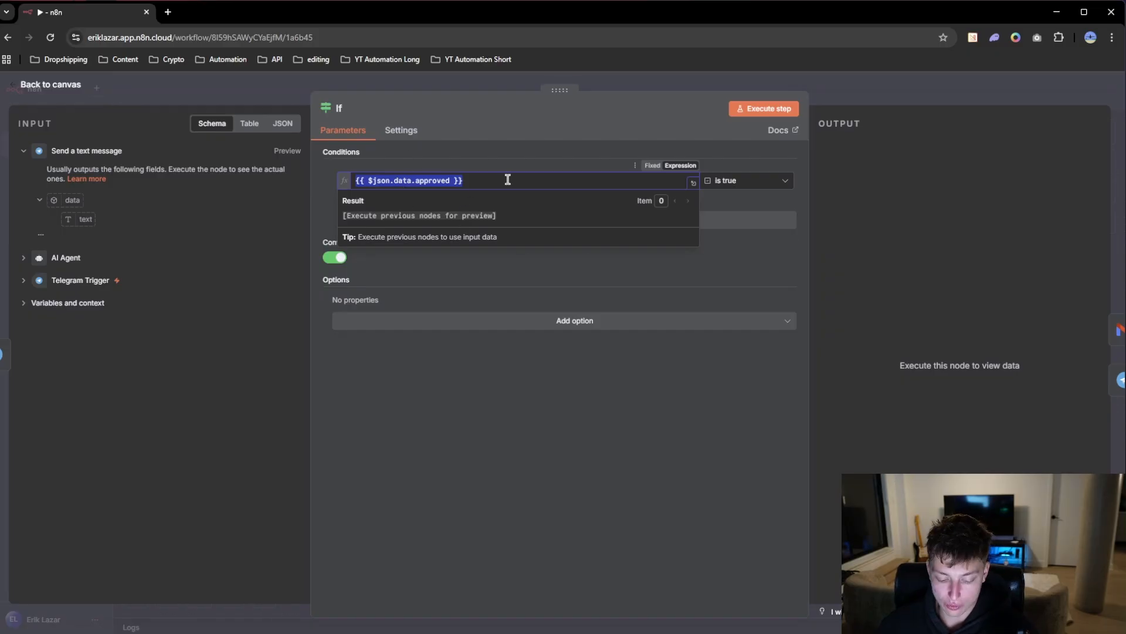
pyautogui.click(630, 90)
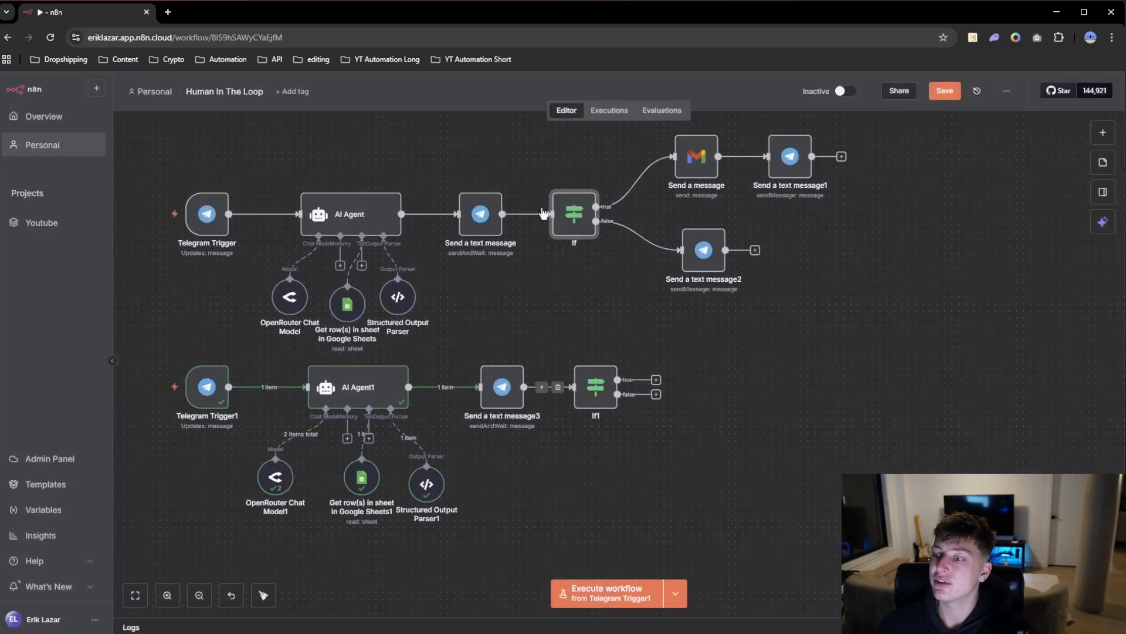
pyautogui.doubleClick(595, 387)
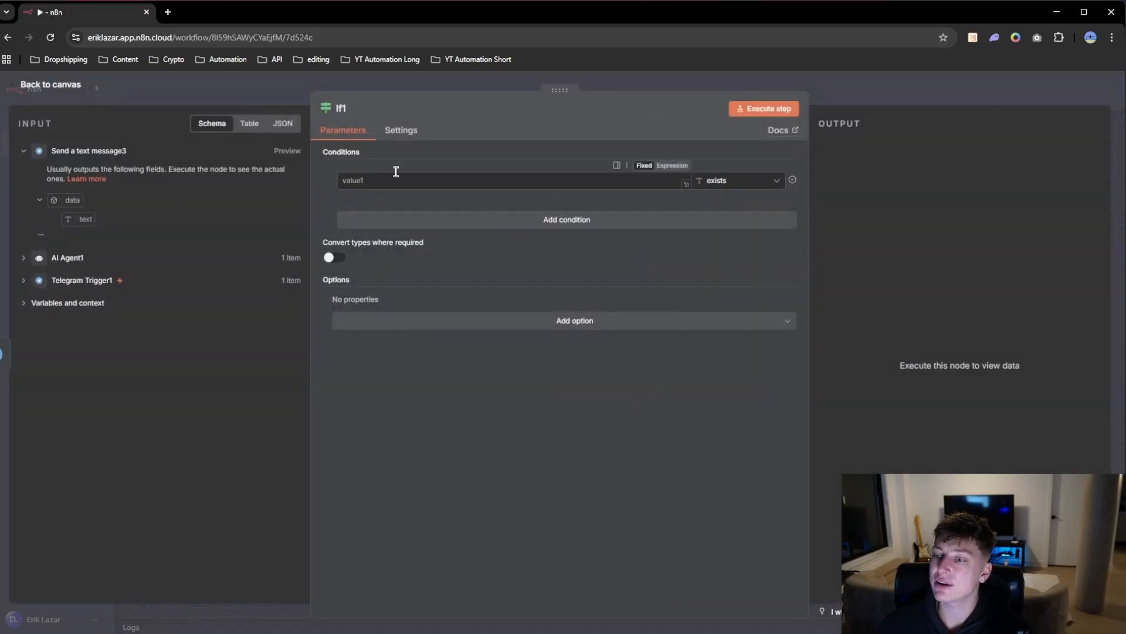
pyautogui.hotkey('ctrl', 'v')
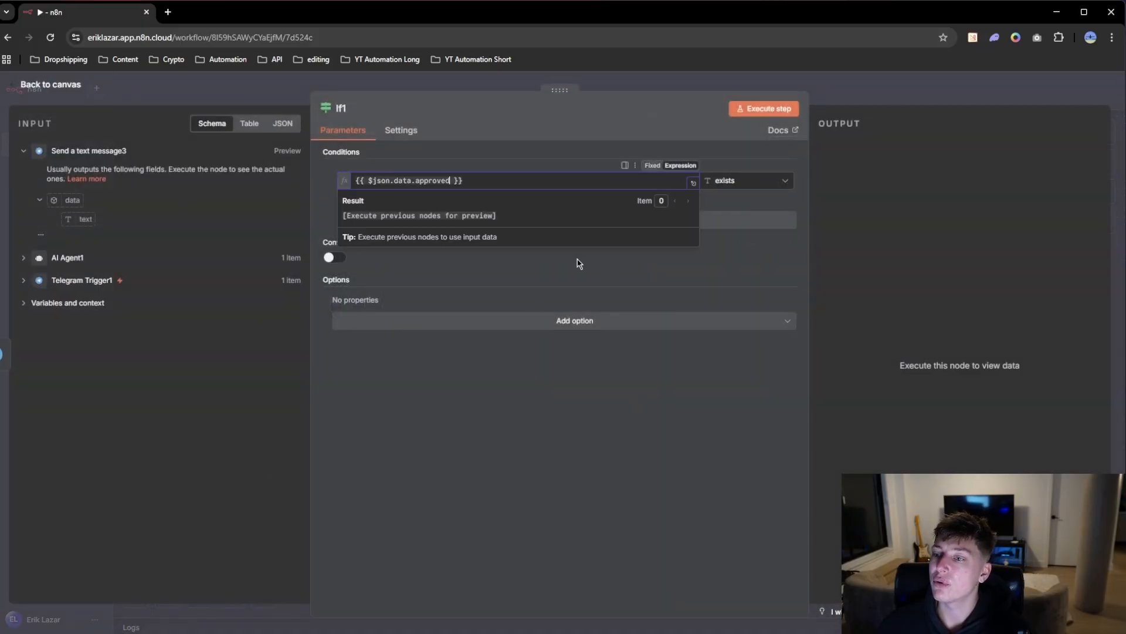
pyautogui.click(628, 92)
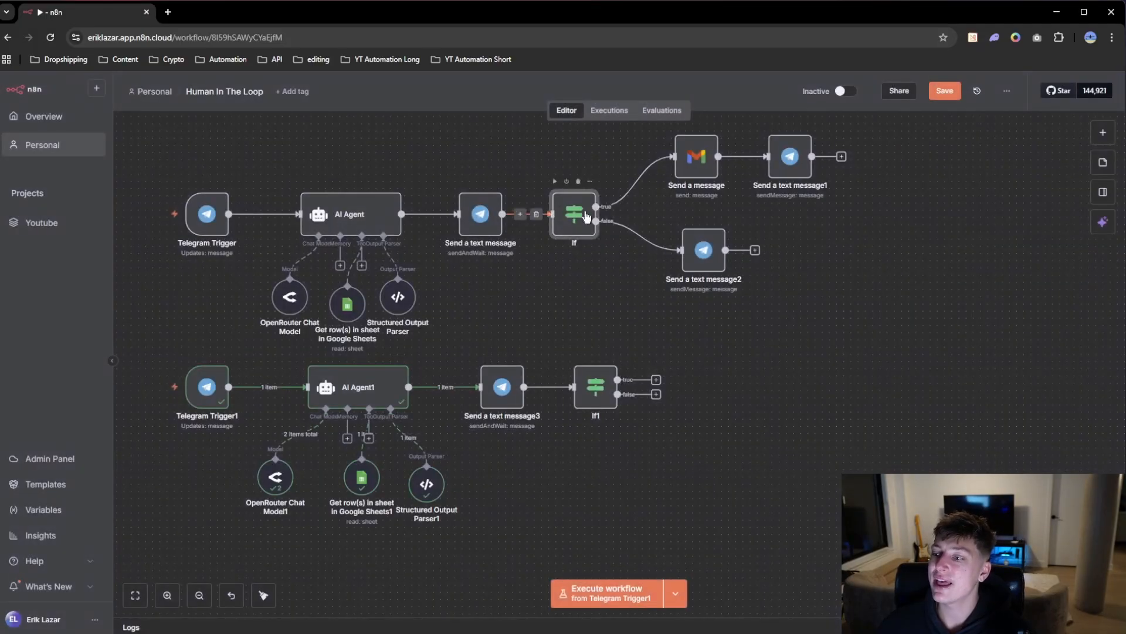
# Check the original If node's operator and set If1's condition operator to the boolean comparison is true.
pyautogui.doubleClick(587, 217)
pyautogui.click(641, 88)
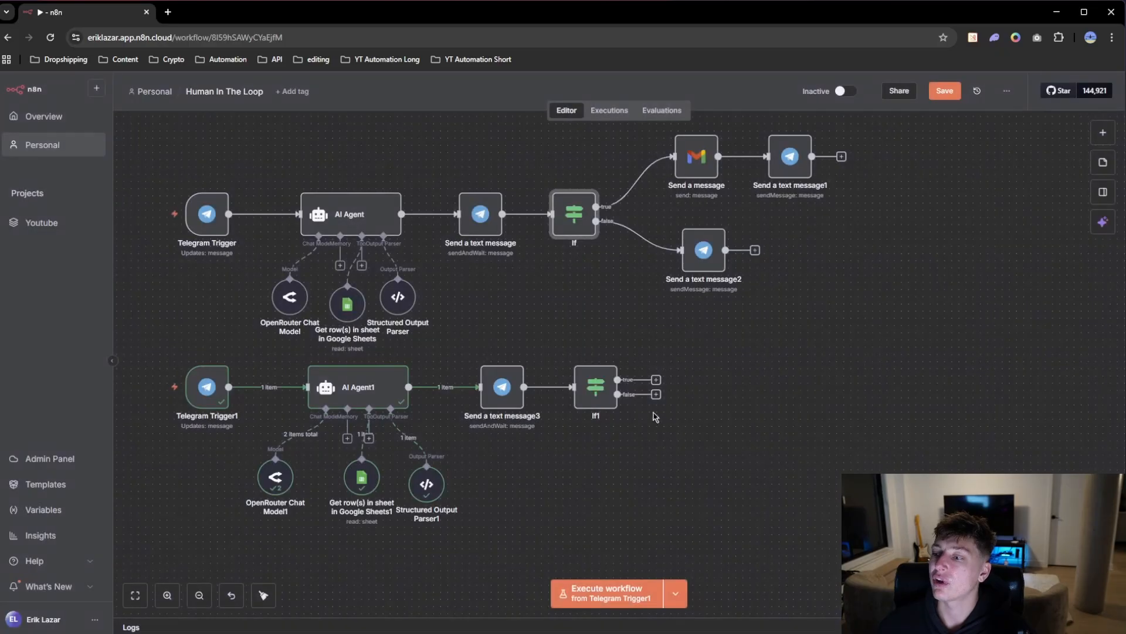
pyautogui.click(608, 392)
pyautogui.doubleClick(608, 392)
pyautogui.click(746, 181)
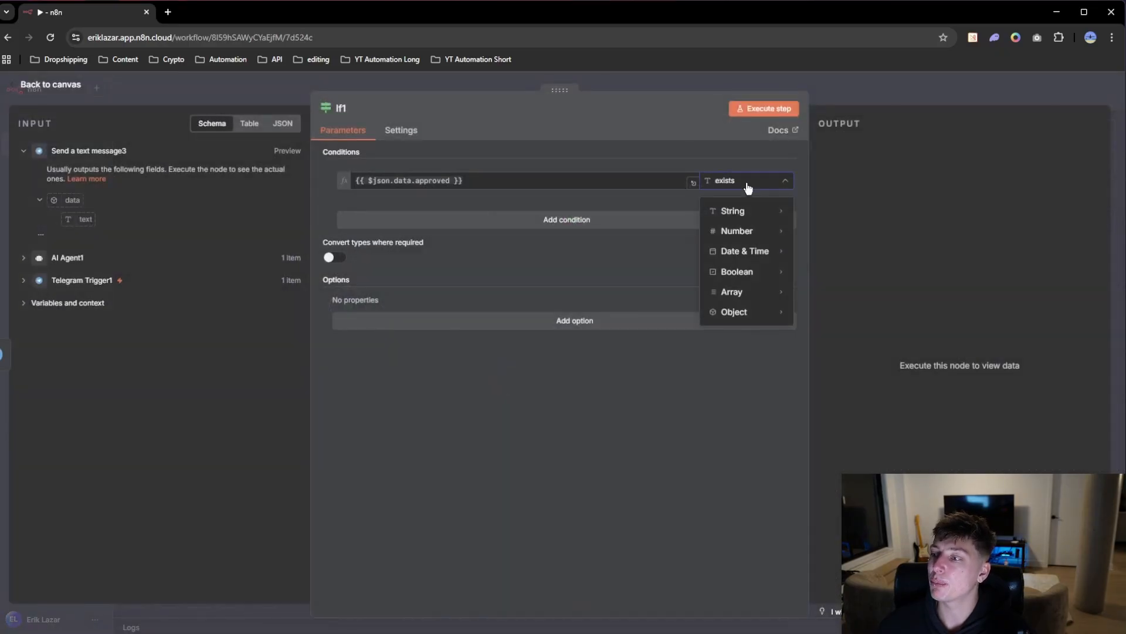
pyautogui.moveTo(742, 213)
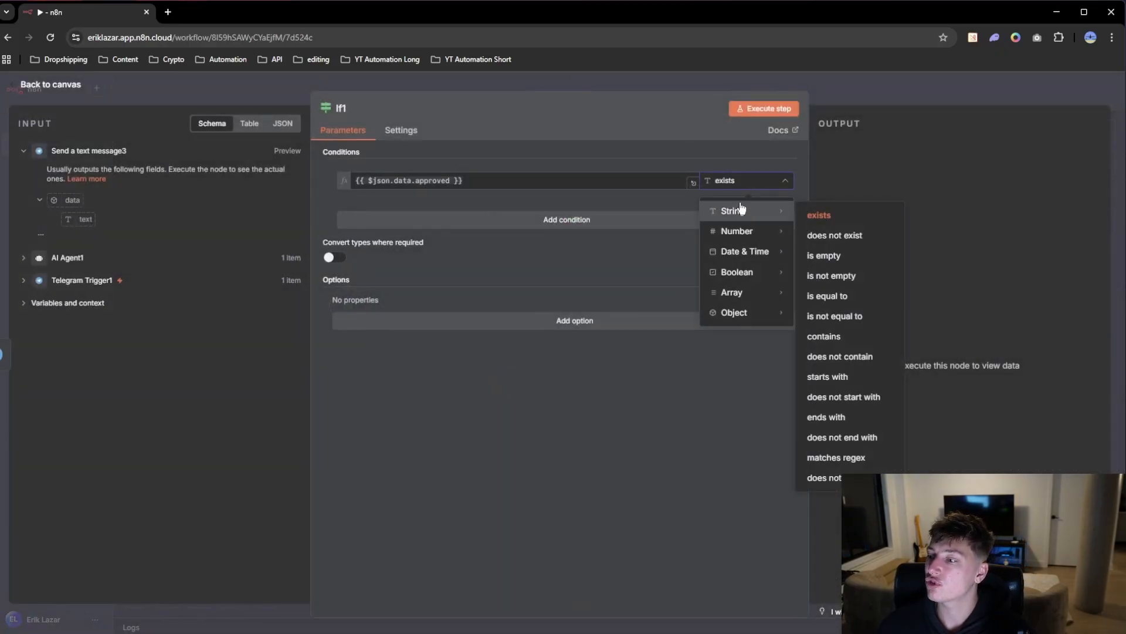
pyautogui.moveTo(734, 276)
pyautogui.click(841, 362)
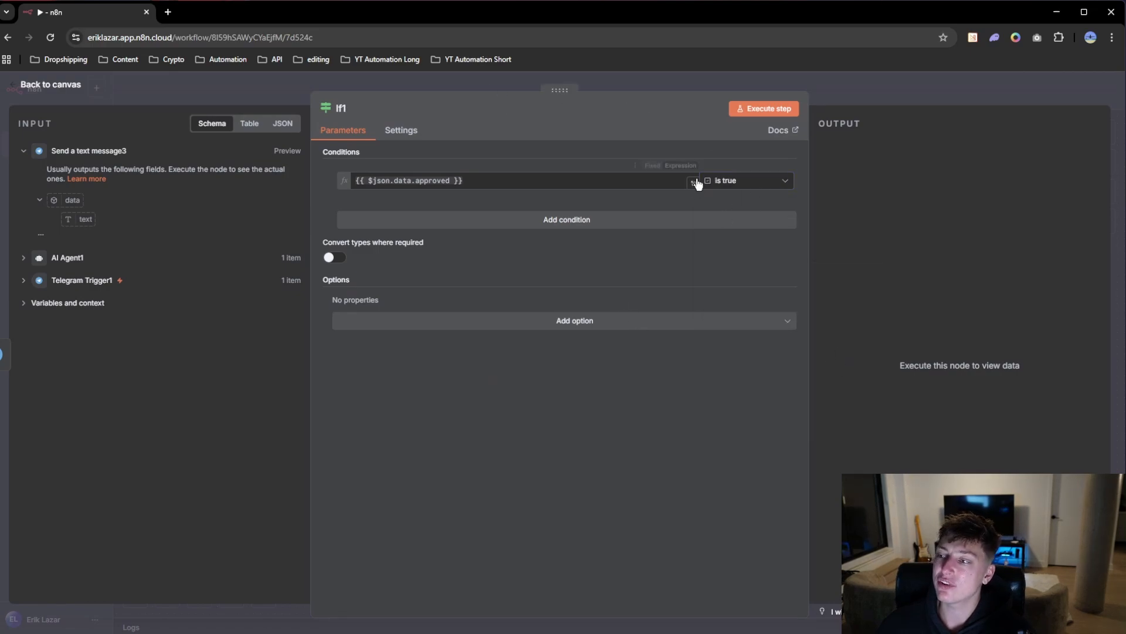
pyautogui.click(754, 181)
pyautogui.moveTo(749, 278)
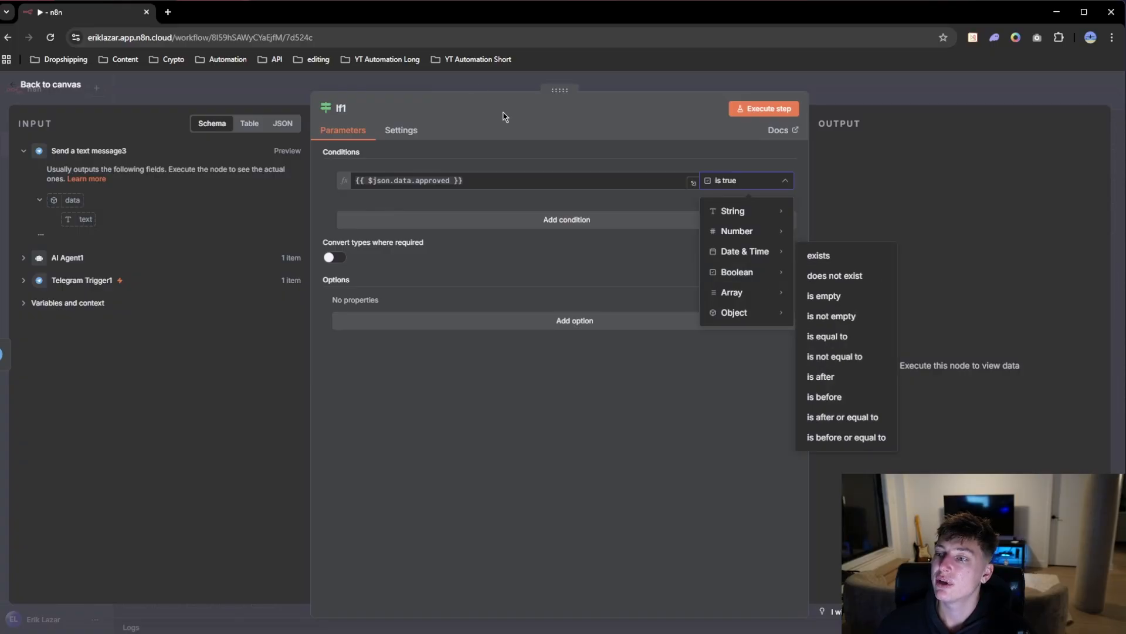
pyautogui.moveTo(464, 181); pyautogui.dragTo(371, 183)
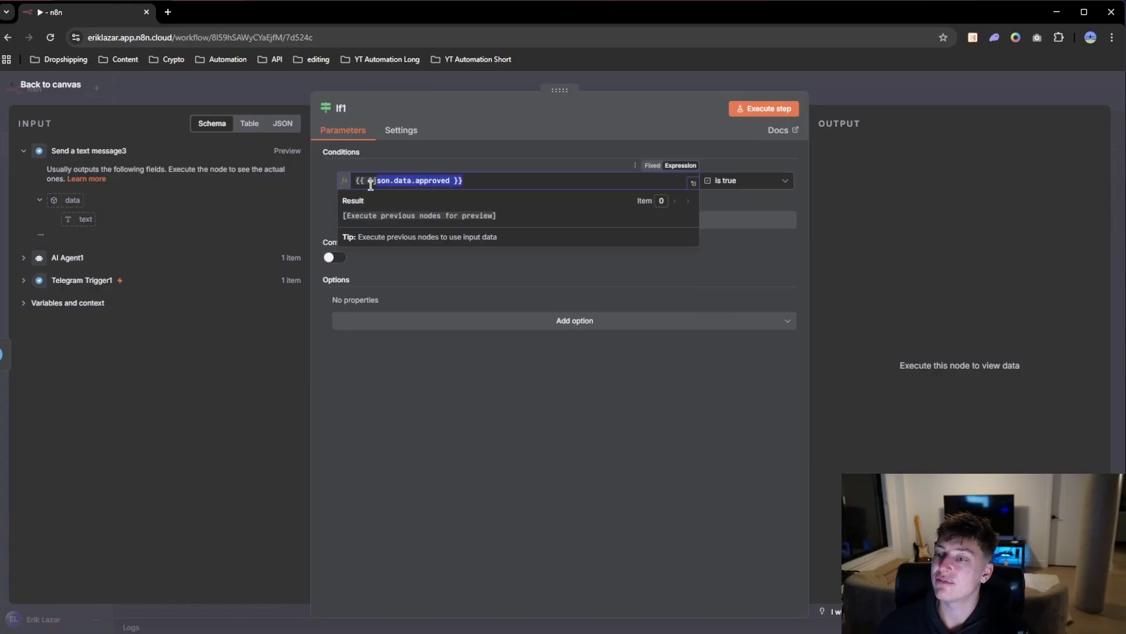
pyautogui.click(614, 88)
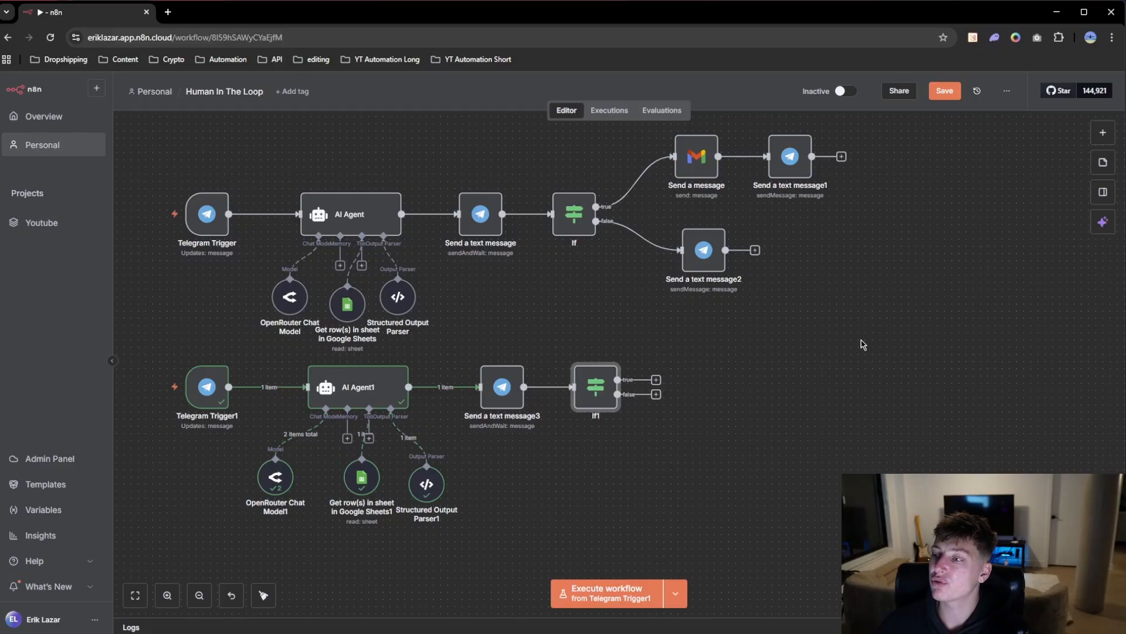
# Add a Gmail Send a message node to the true branch of If1 and place it further along the canvas.
pyautogui.moveTo(861, 340); pyautogui.dragTo(837, 340)
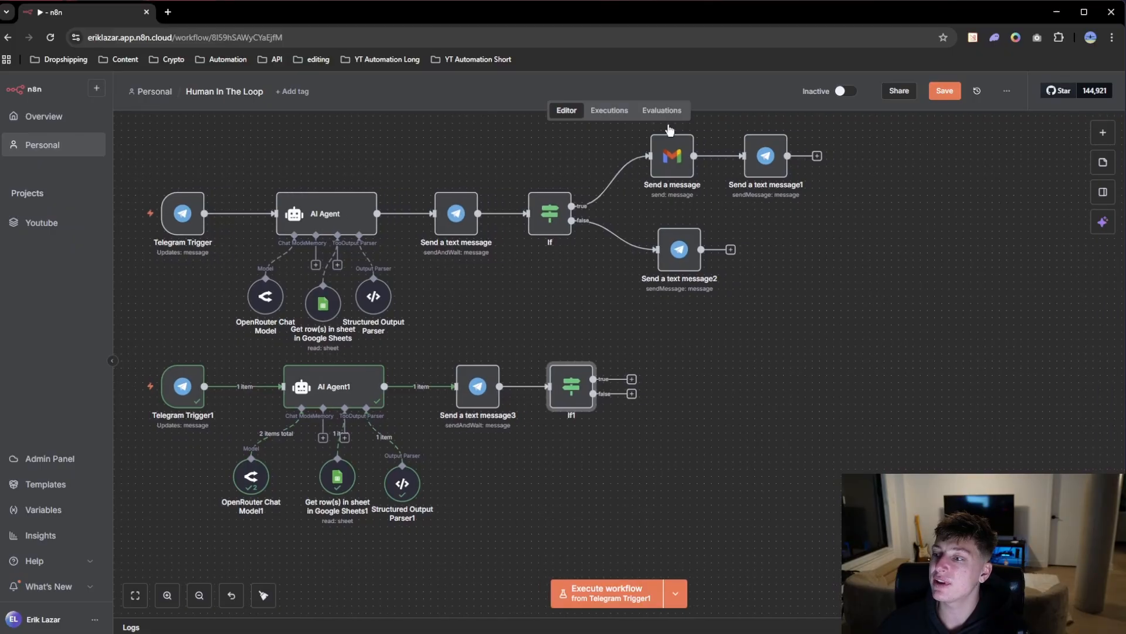
pyautogui.click(632, 380)
pyautogui.write('gmail')
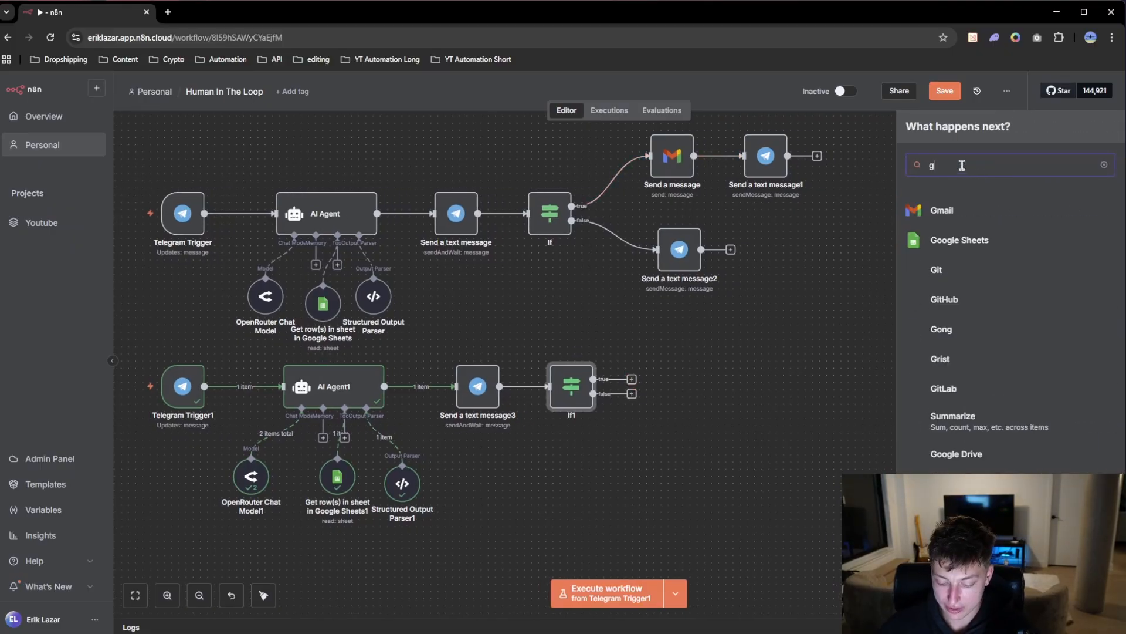
pyautogui.click(941, 223)
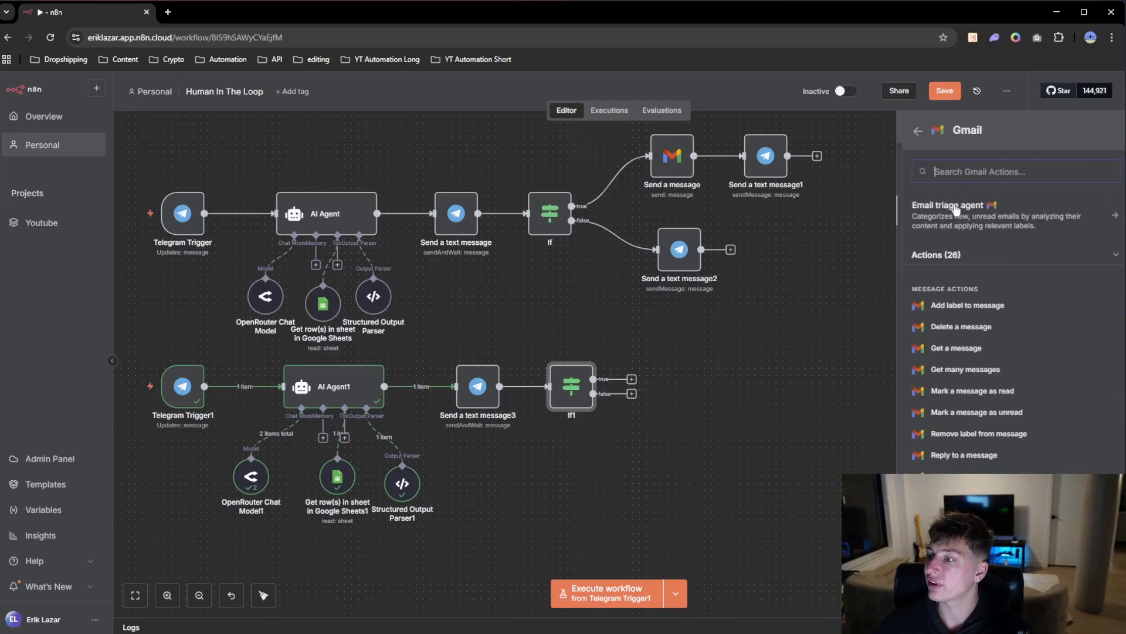
pyautogui.scroll(-1, 998, 410)
pyautogui.click(973, 416)
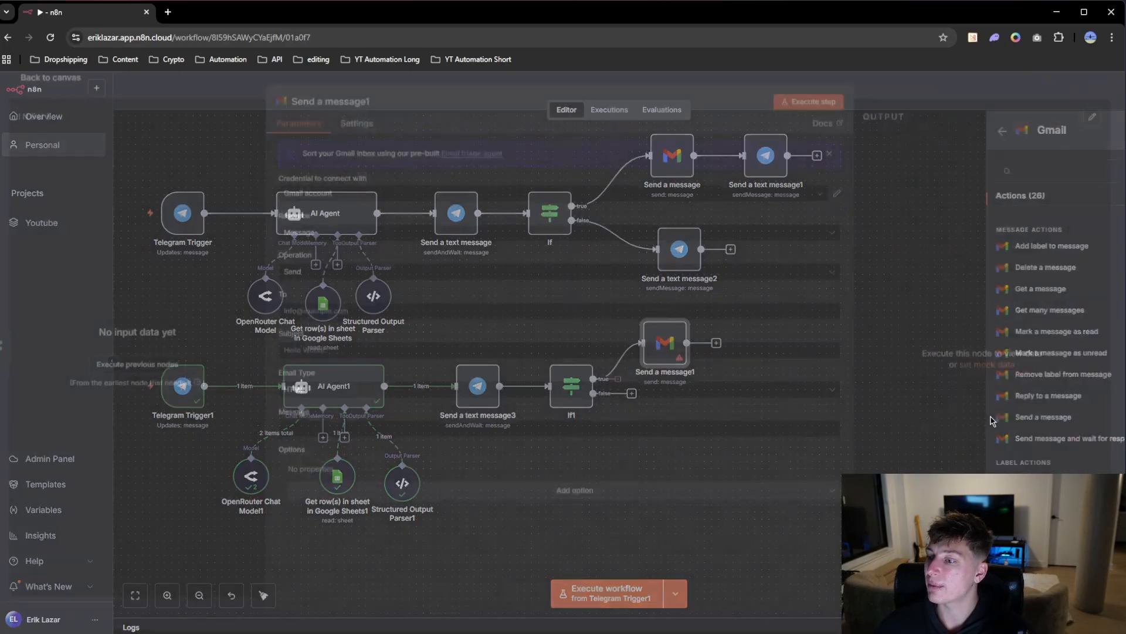
pyautogui.click(759, 79)
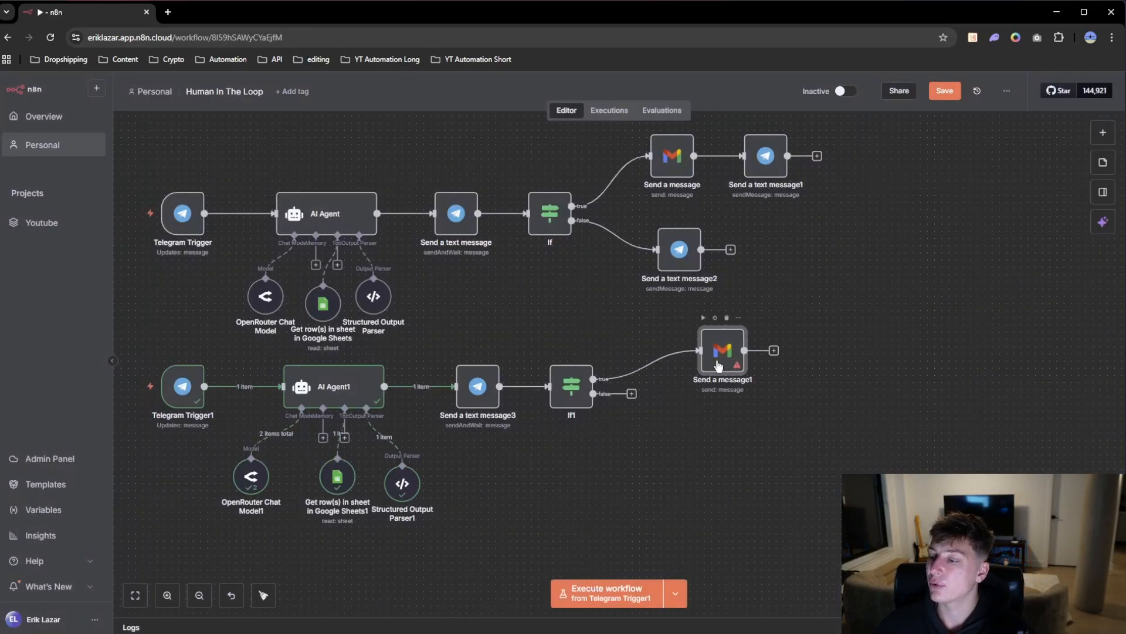
# Fill the To, Subject and Message fields of Send a message1 with the placeholder d.
pyautogui.doubleClick(719, 363)
pyautogui.click(347, 317)
pyautogui.write('d')
pyautogui.click(297, 357)
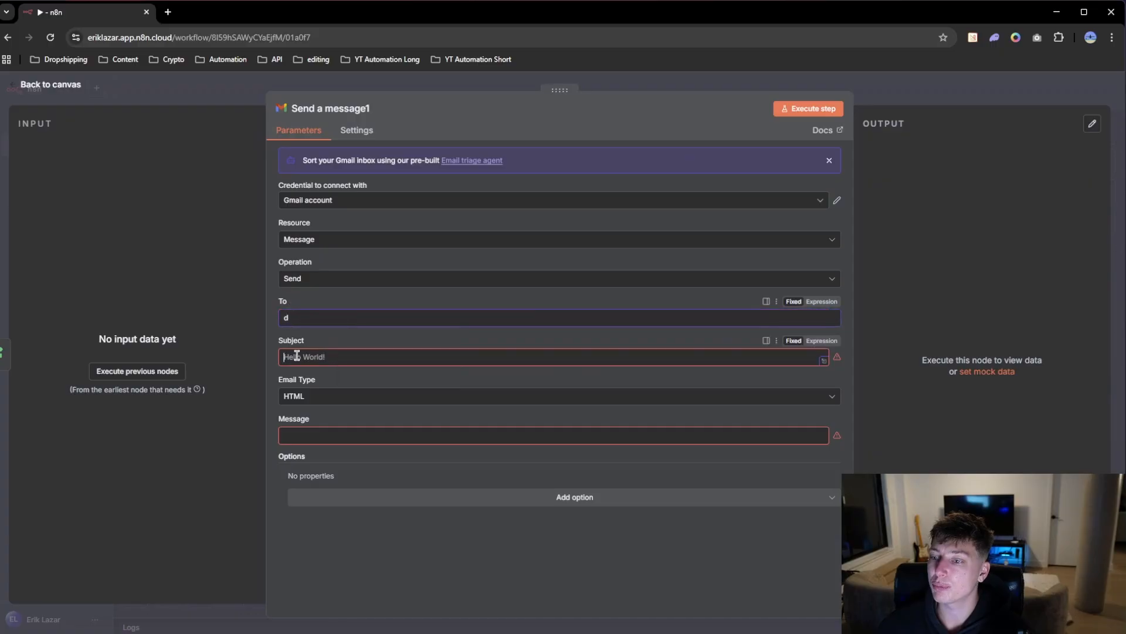
pyautogui.write('d')
pyautogui.click(306, 435)
pyautogui.write('d')
pyautogui.click(631, 86)
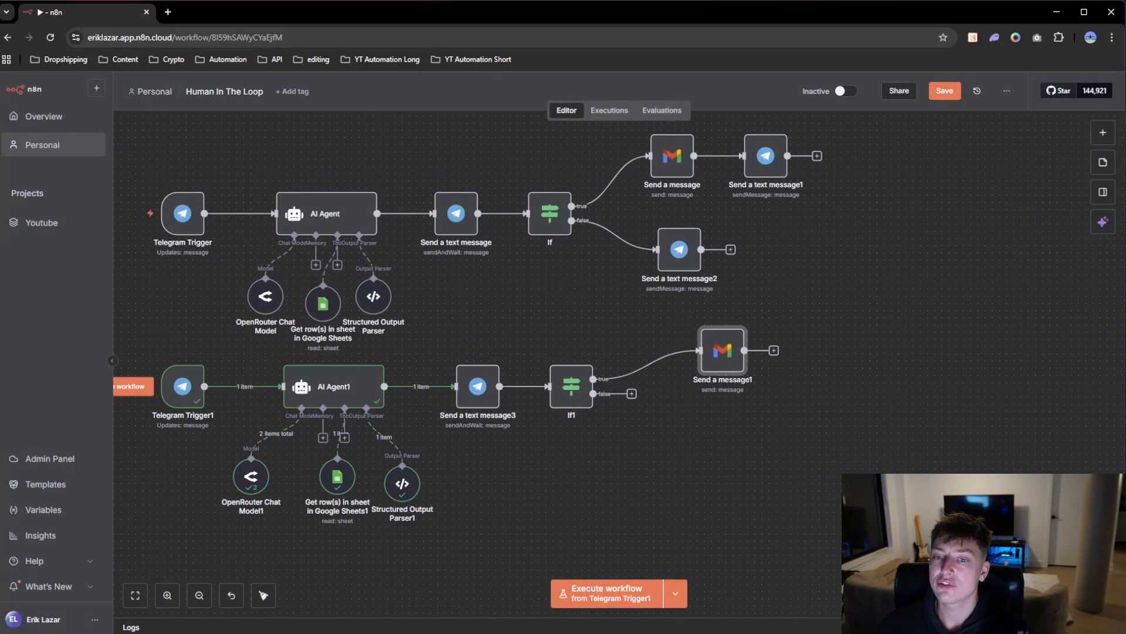
# Save the Human In The Loop workflow.
pyautogui.moveTo(0, 113); pyautogui.dragTo(0, 116)
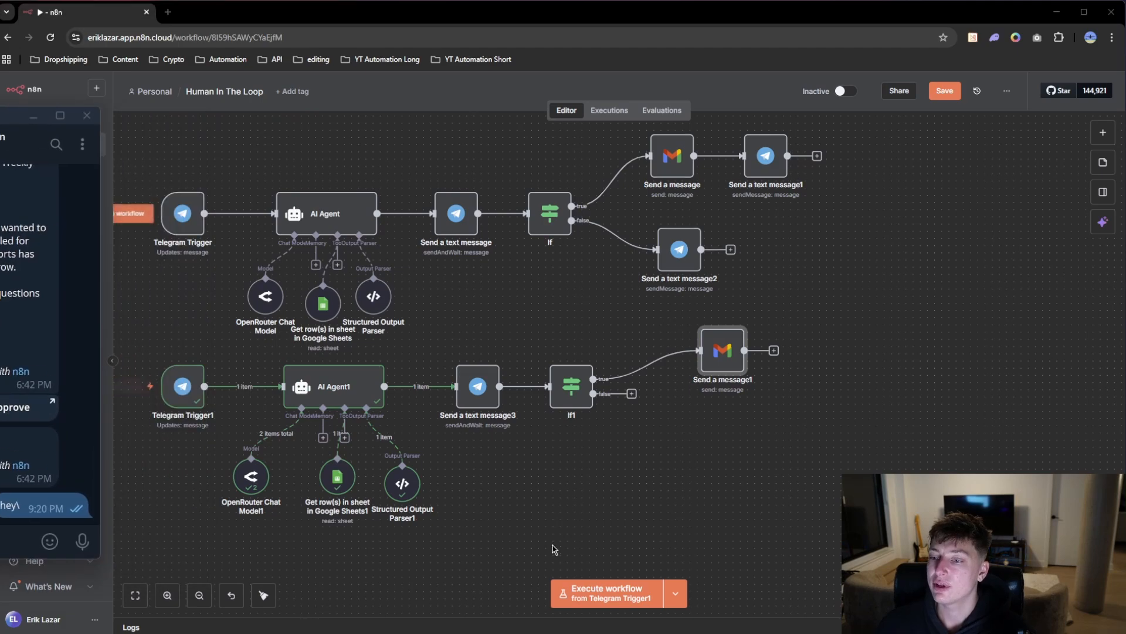
pyautogui.click(554, 547)
pyautogui.click(944, 94)
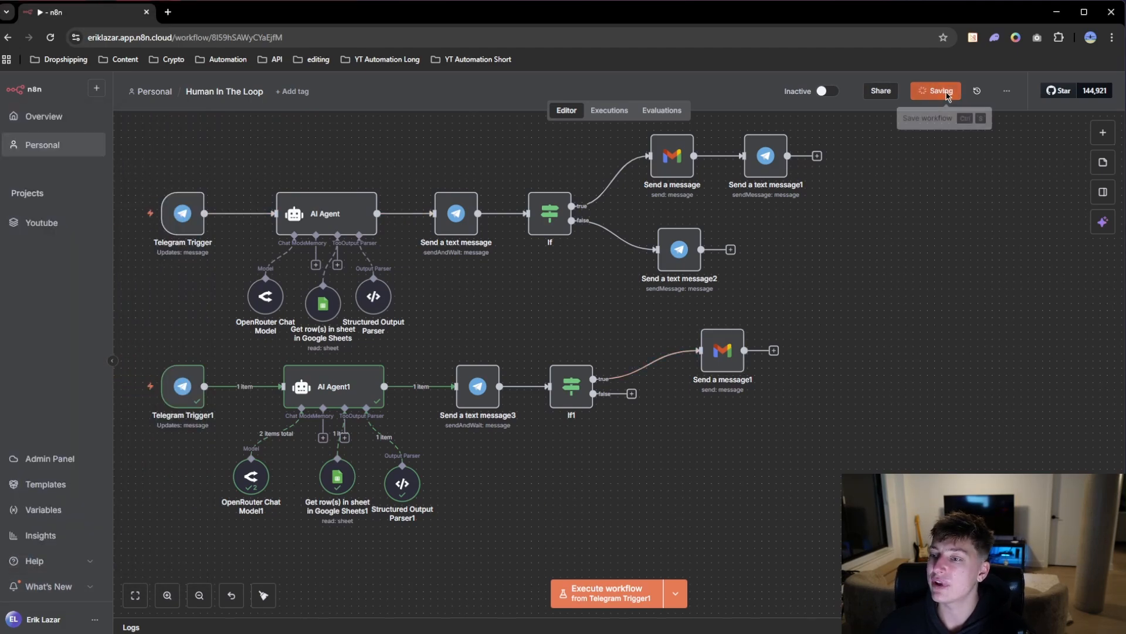
# Copy the earlier request for an email about the moved weekly reports meeting from the Telegram bot chat.
pyautogui.moveTo(586, 494); pyautogui.dragTo(676, 488)
pyautogui.moveTo(0, 121); pyautogui.dragTo(273, 129)
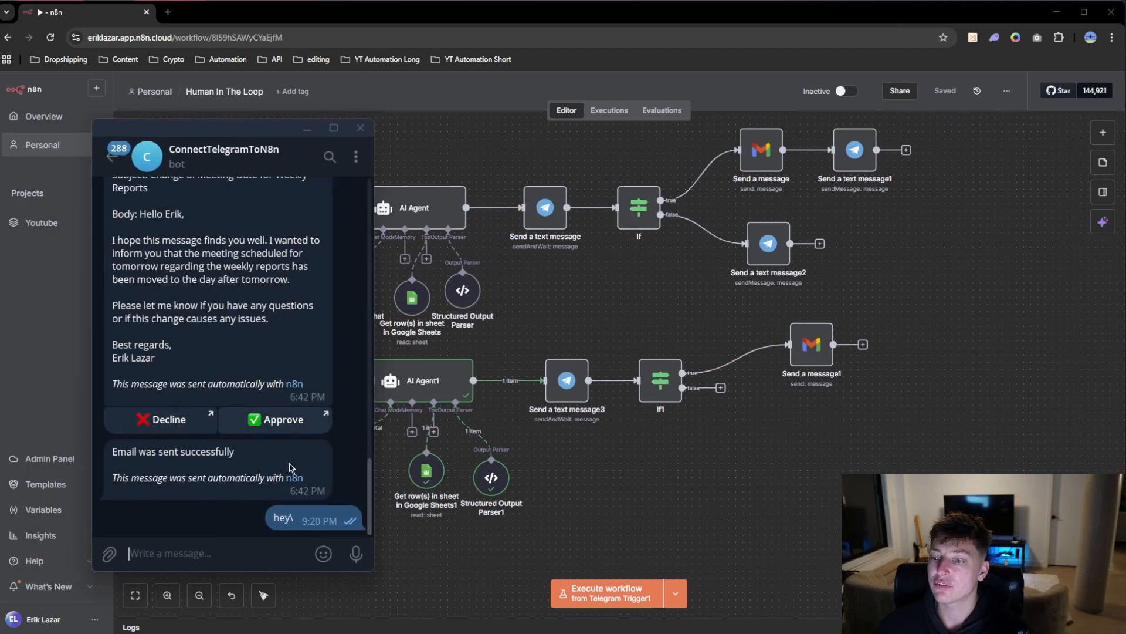
pyautogui.scroll(4, 264, 429)
pyautogui.moveTo(288, 317); pyautogui.dragTo(137, 293)
pyautogui.hotkey('ctrl', 'c')
pyautogui.scroll(-4, 232, 390)
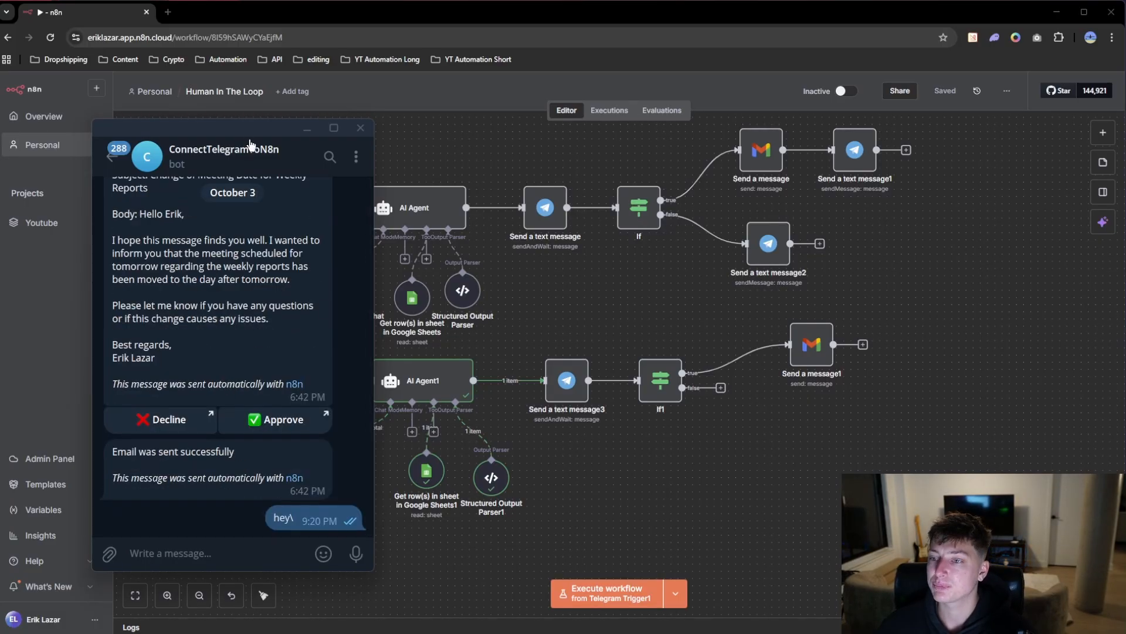
# Execute the Telegram Trigger1 step and send the copied weekly reports meeting request to the bot in Telegram.
pyautogui.moveTo(248, 129); pyautogui.dragTo(38, 146)
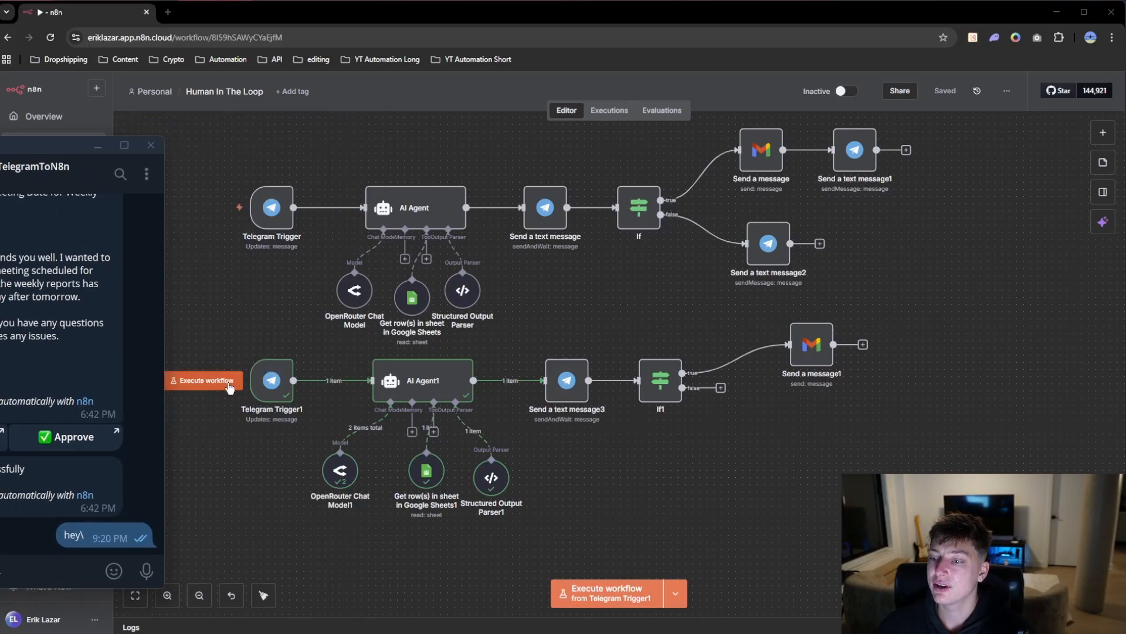
pyautogui.click(254, 347)
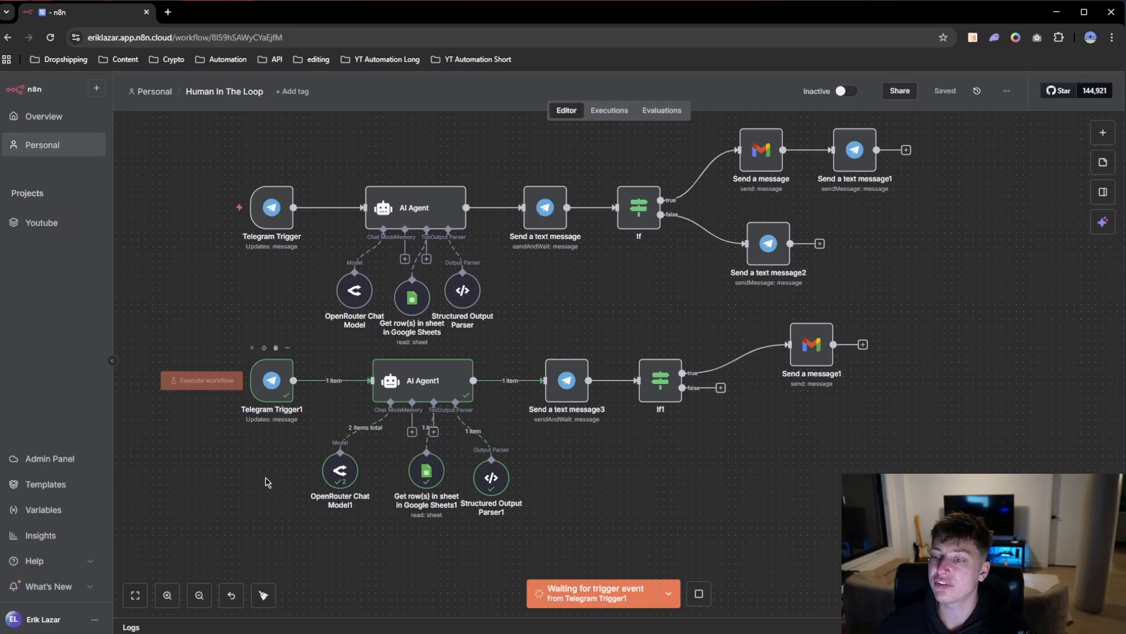
pyautogui.hotkey('alt', 'Tab')
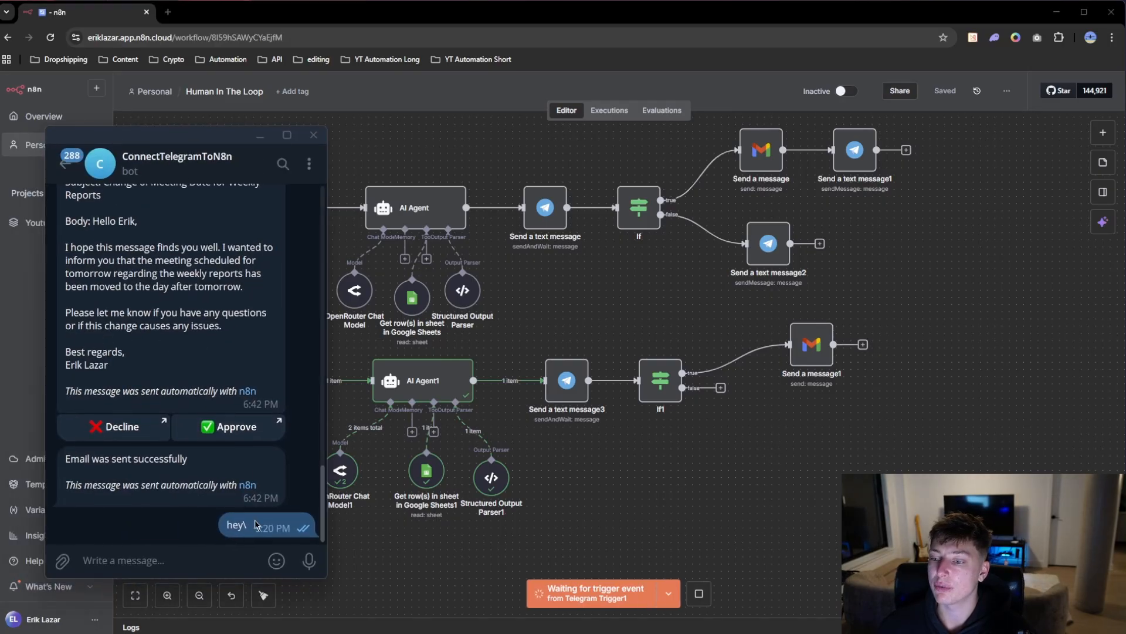
pyautogui.click(148, 559)
pyautogui.hotkey('ctrl', 'v')
pyautogui.click(307, 562)
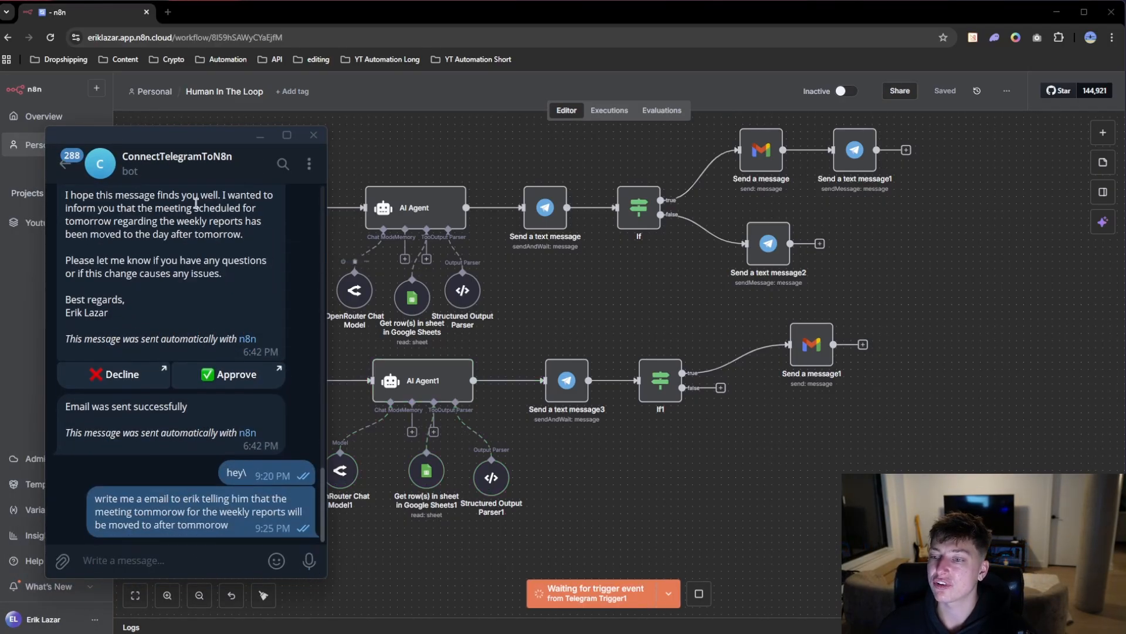
# Execute AI Agent1 and Send a text message3 individually, and check the Telegram chat for the approval request.
pyautogui.moveTo(194, 131); pyautogui.dragTo(0, 135)
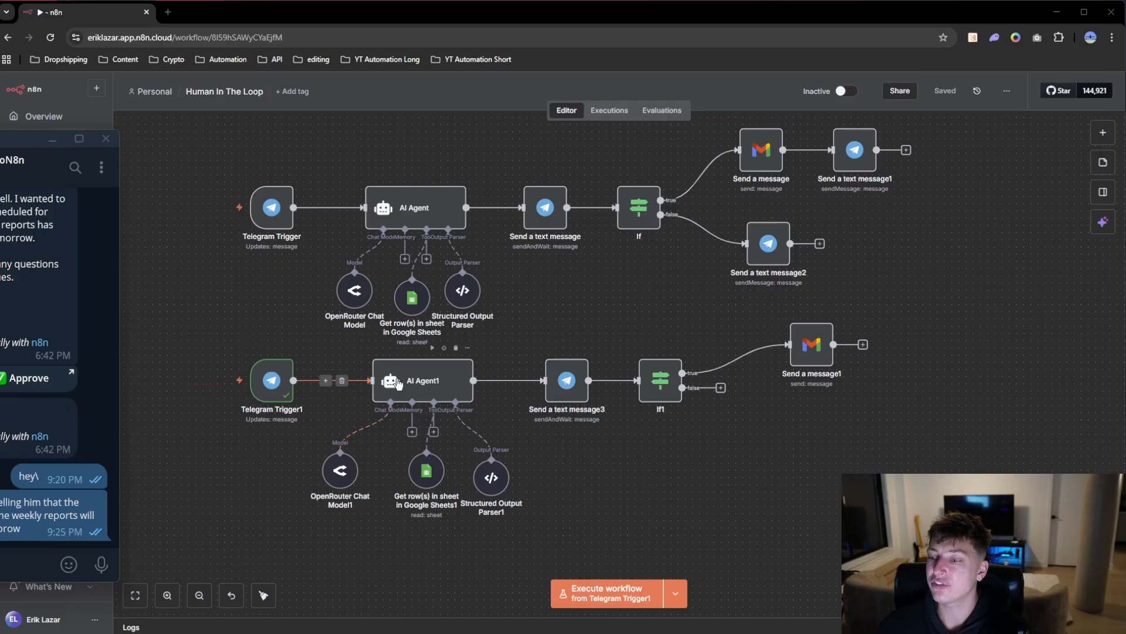
pyautogui.click(433, 347)
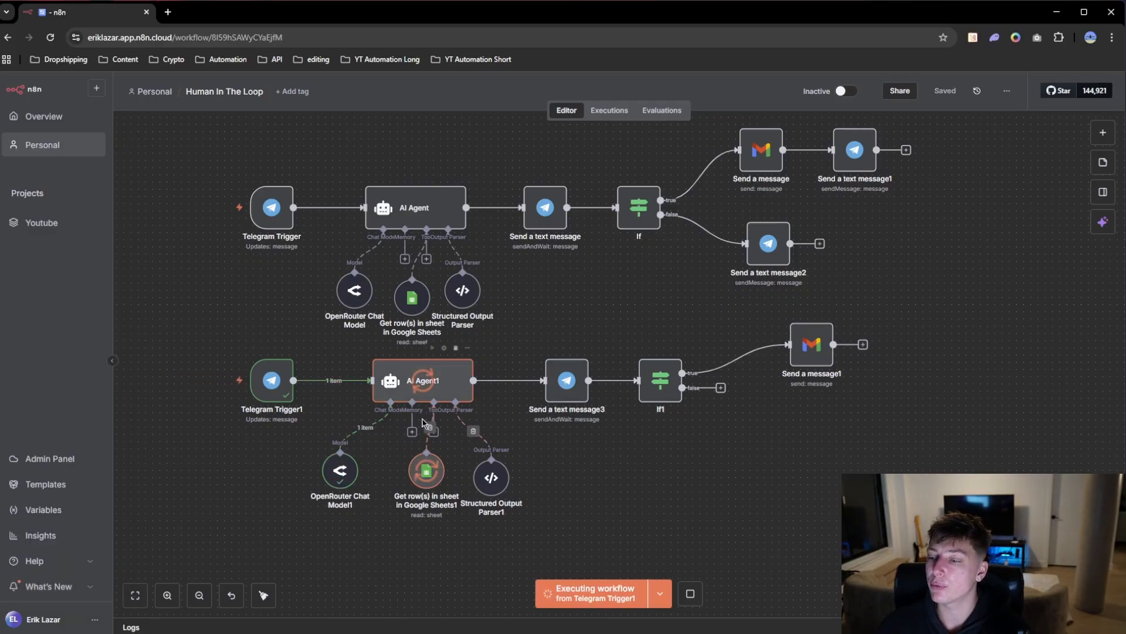
pyautogui.hotkey('alt', 'Tab')
pyautogui.moveTo(20, 171); pyautogui.dragTo(134, 138)
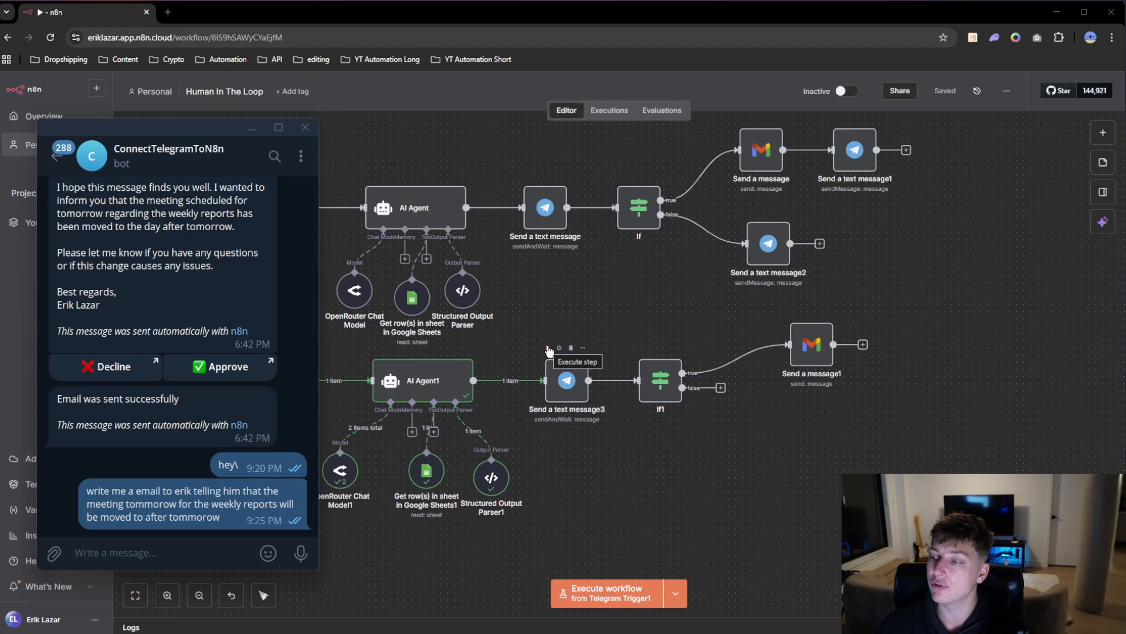
pyautogui.click(548, 349)
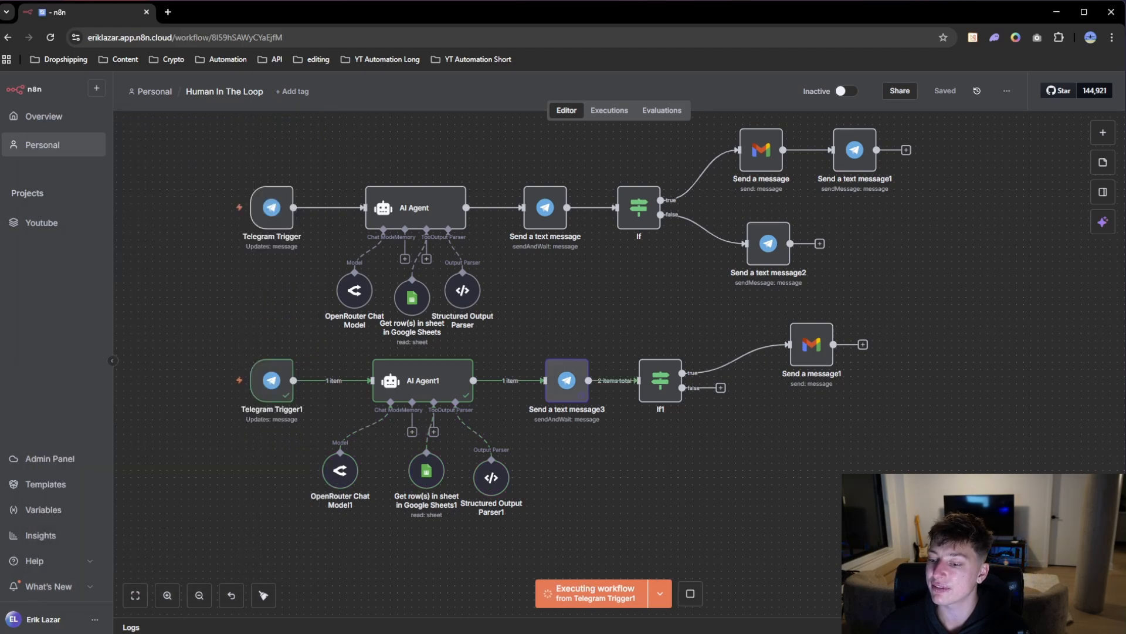
pyautogui.hotkey('alt', 'Tab')
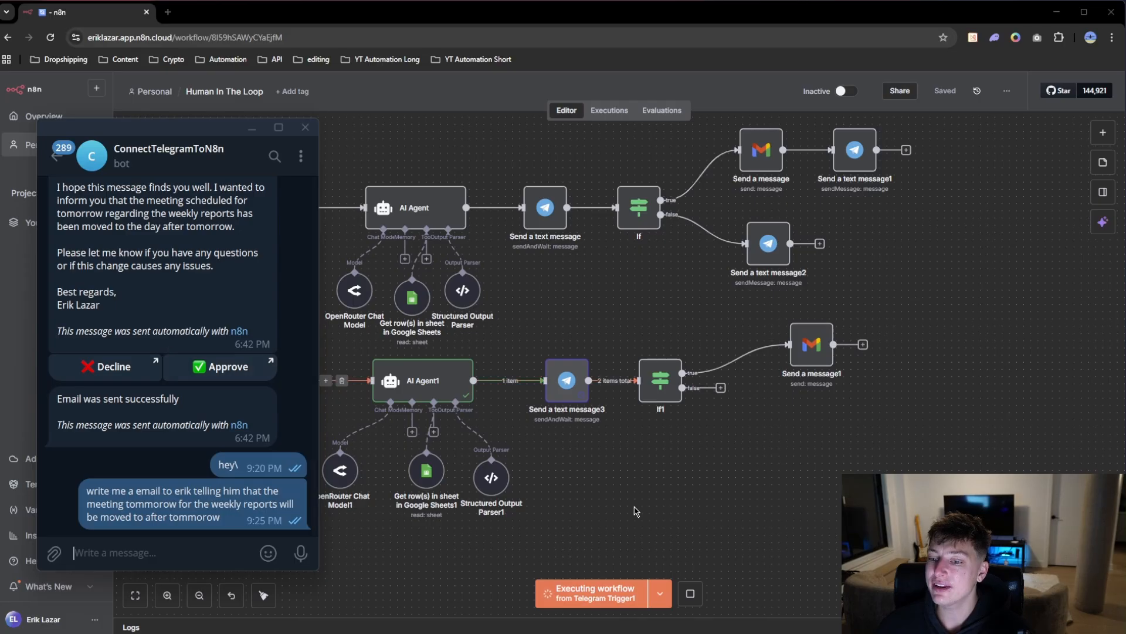
# Set the credential of Send a text message3 to Telegram account 2 and save the workflow.
pyautogui.click(569, 381)
pyautogui.doubleClick(569, 382)
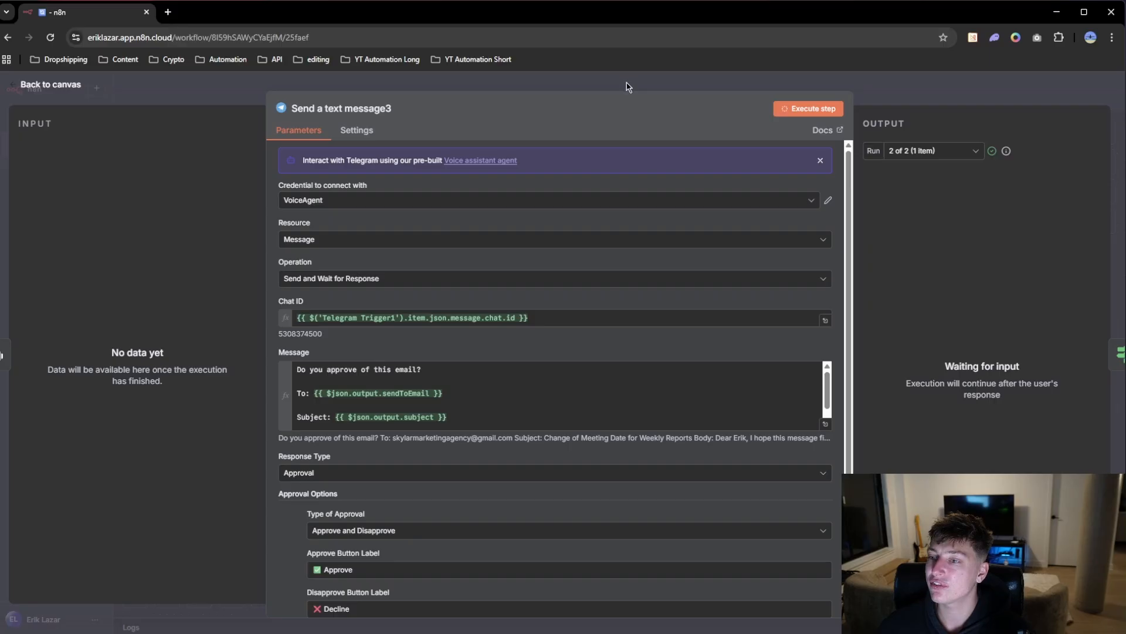
pyautogui.click(316, 204)
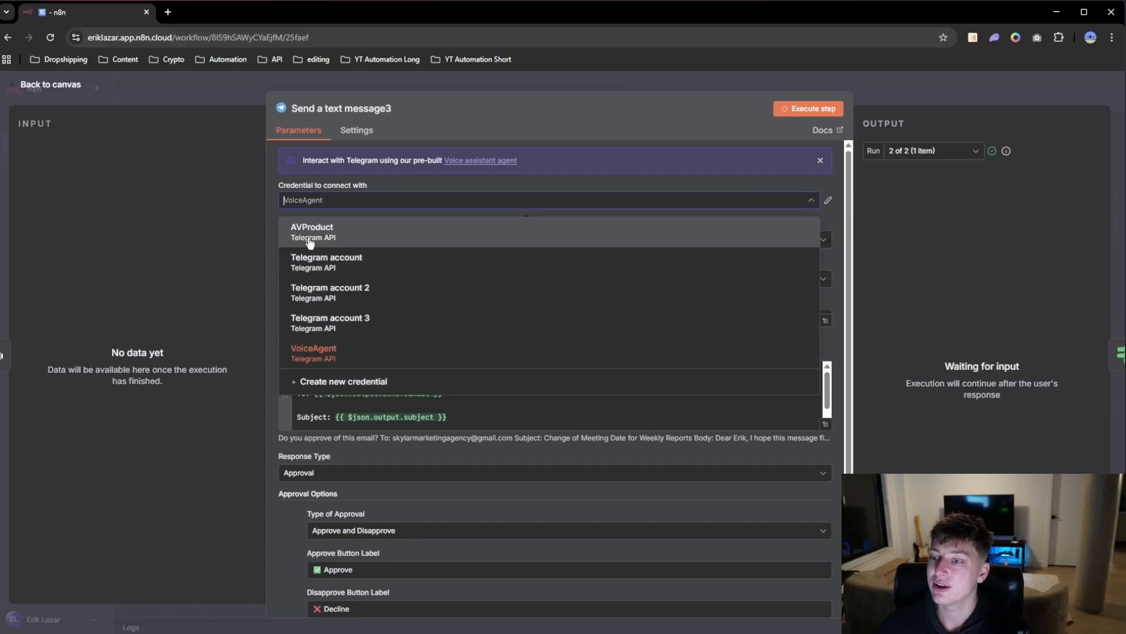
pyautogui.click(349, 294)
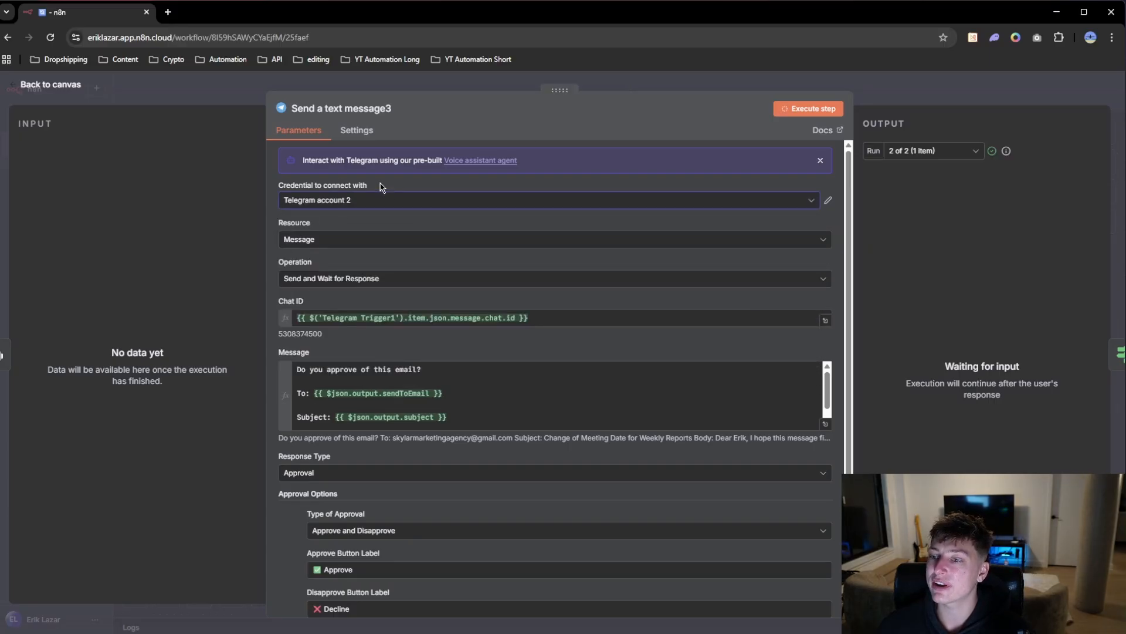
pyautogui.click(629, 89)
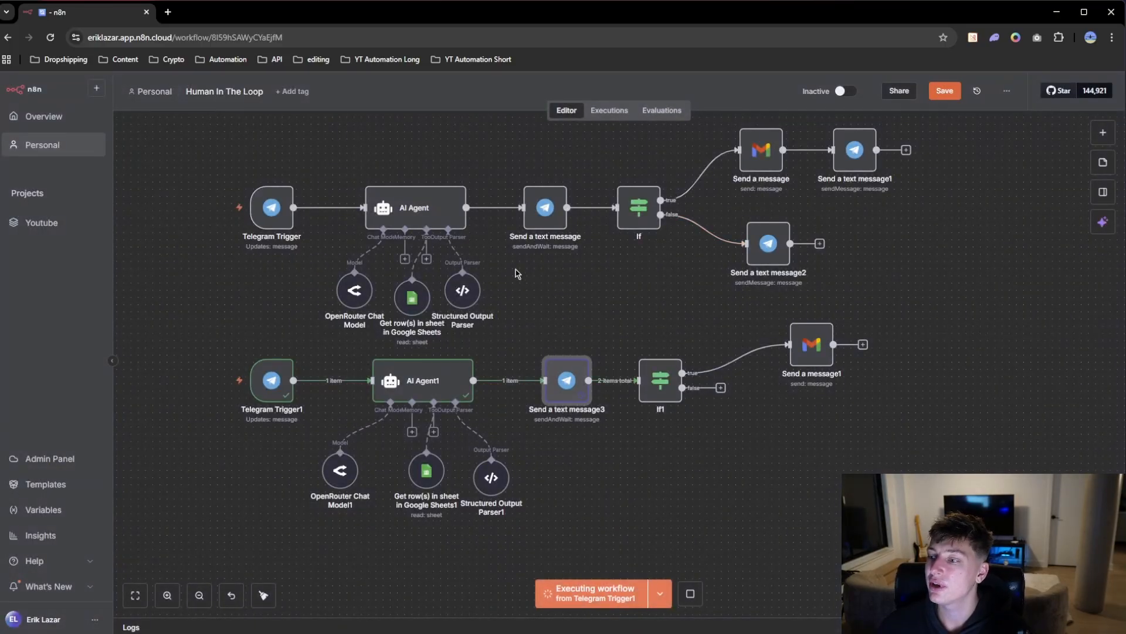
pyautogui.click(945, 90)
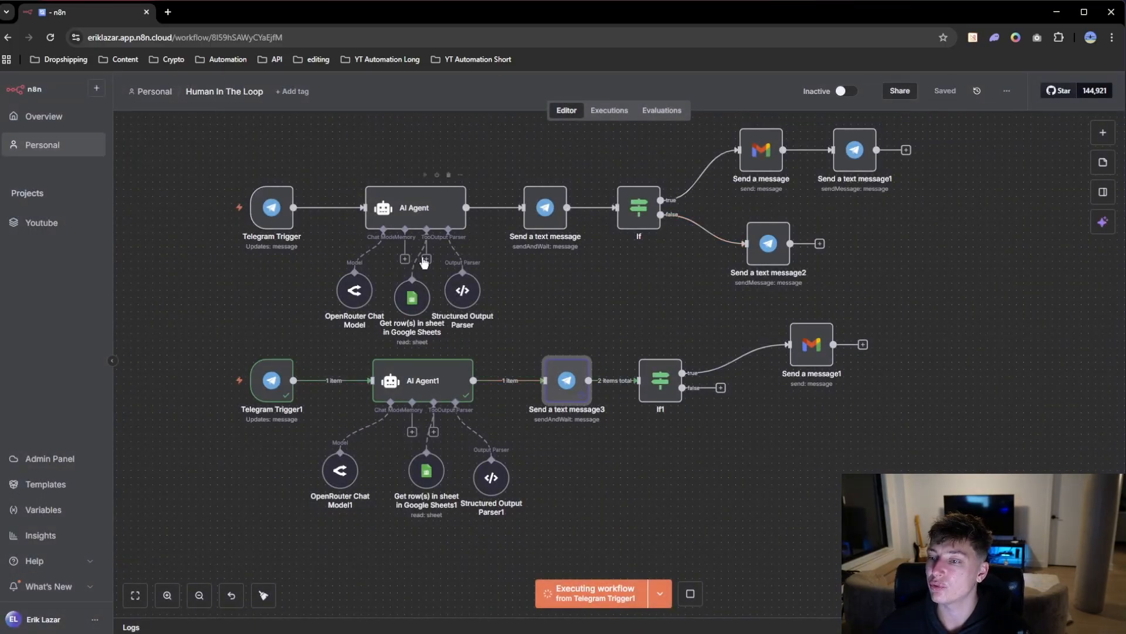
# Reload the workflow page and check the Telegram credential of Send a text message3.
pyautogui.click(50, 38)
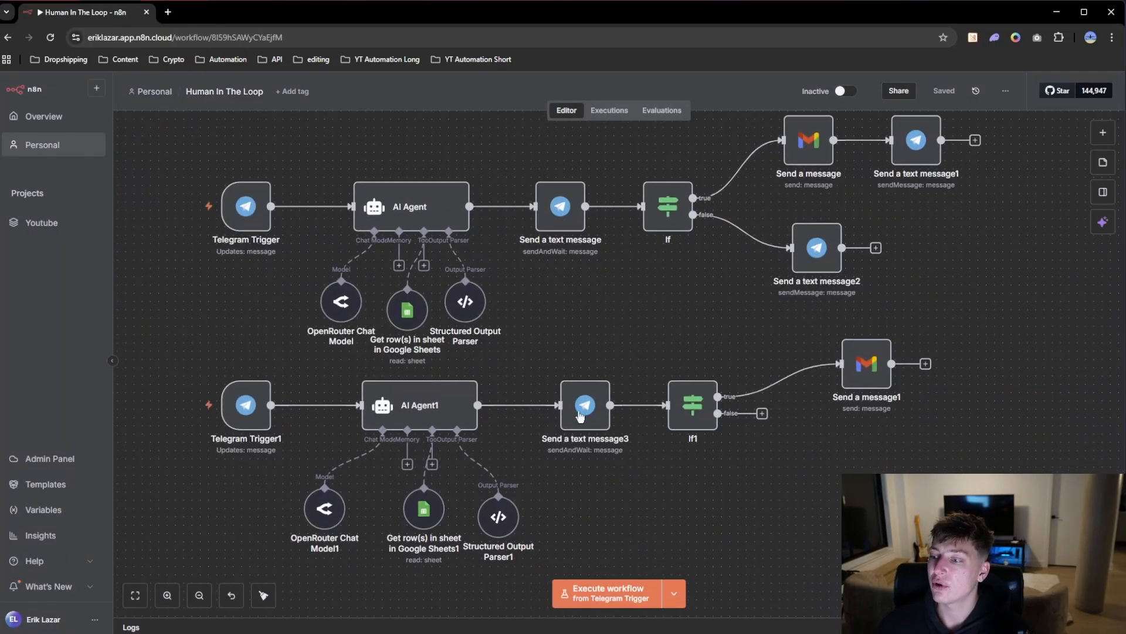
pyautogui.doubleClick(615, 452)
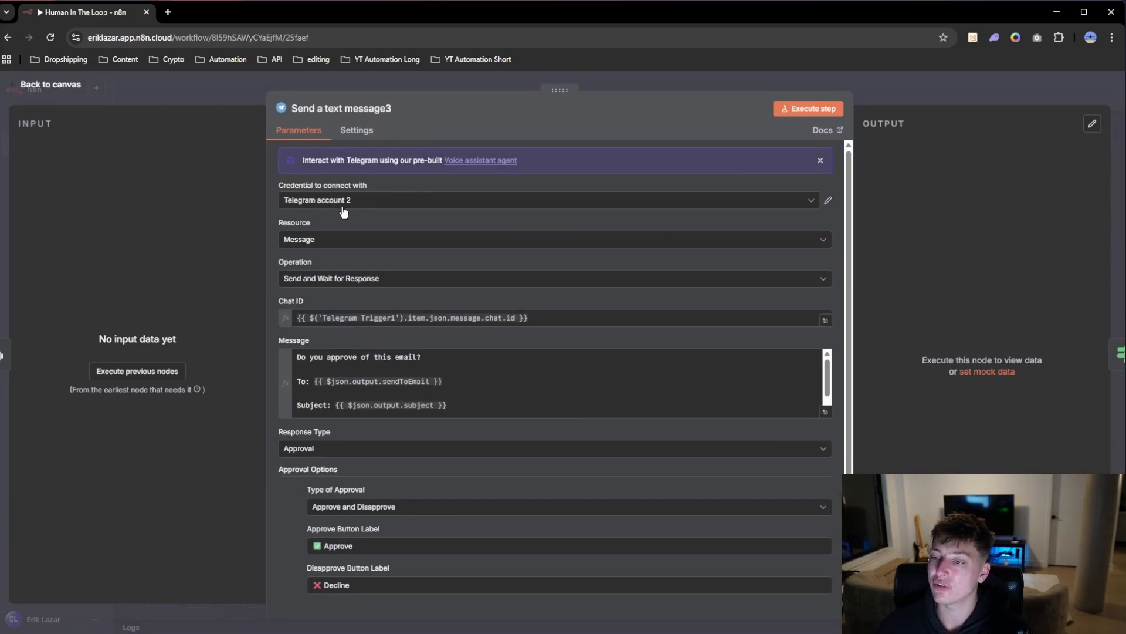
pyautogui.click(355, 87)
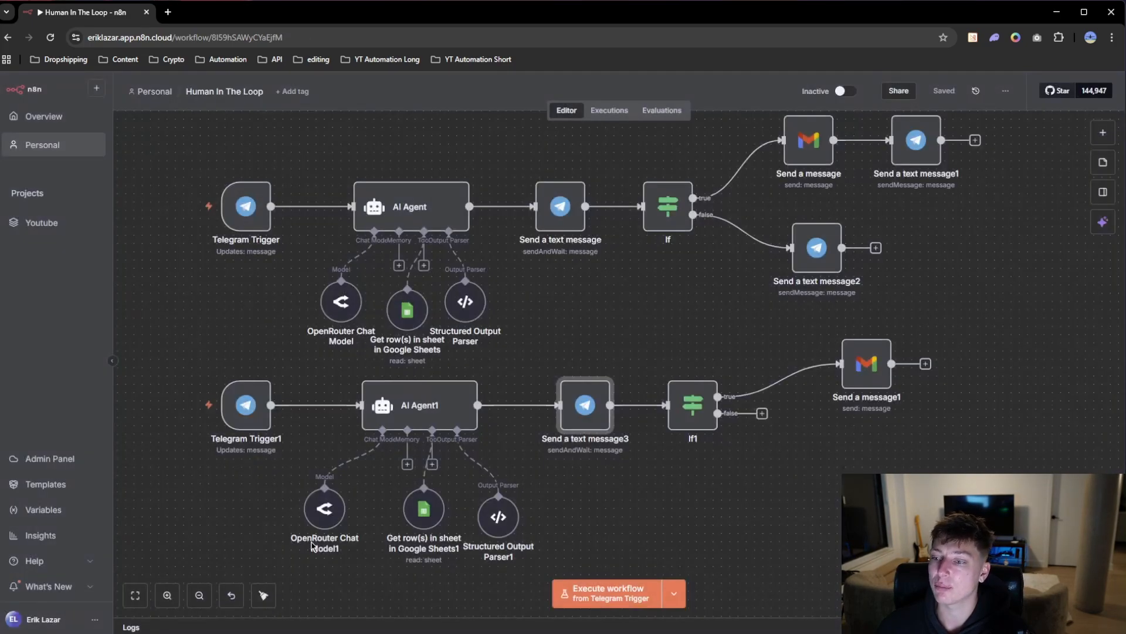
pyautogui.hotkey('alt', 'Tab')
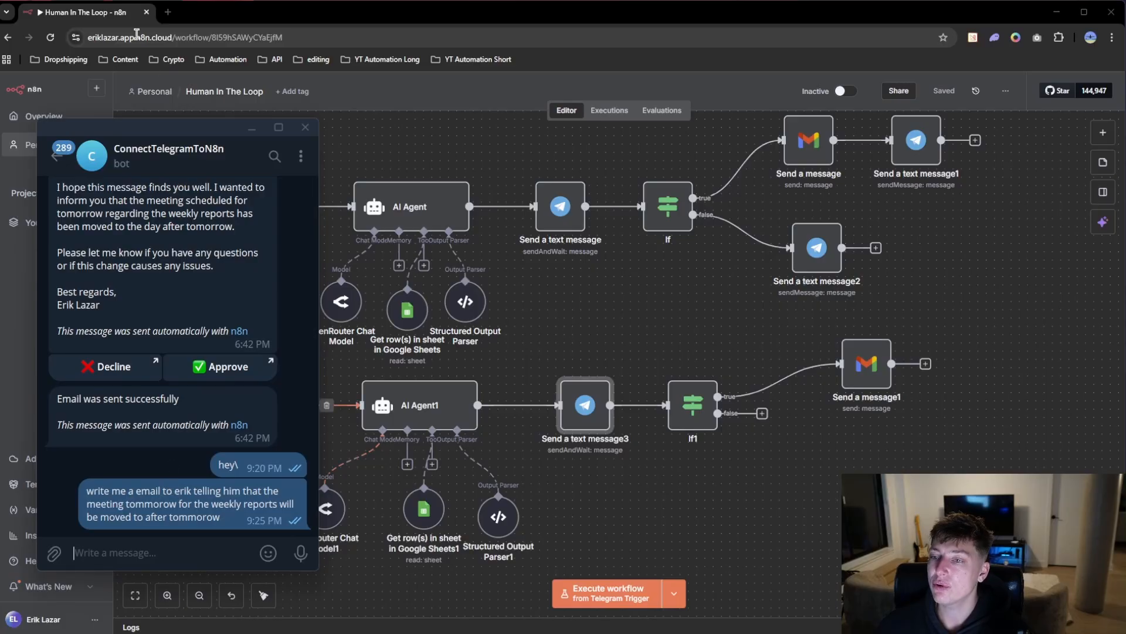
pyautogui.hotkey('alt', 'Tab')
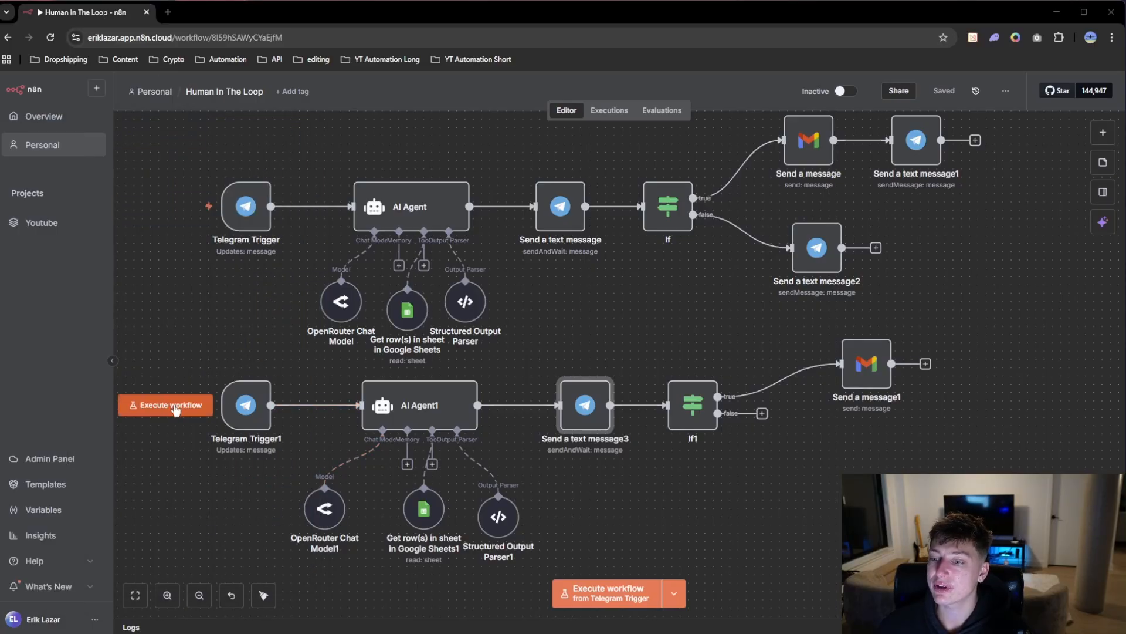
pyautogui.click(167, 405)
pyautogui.hotkey('alt', 'Tab')
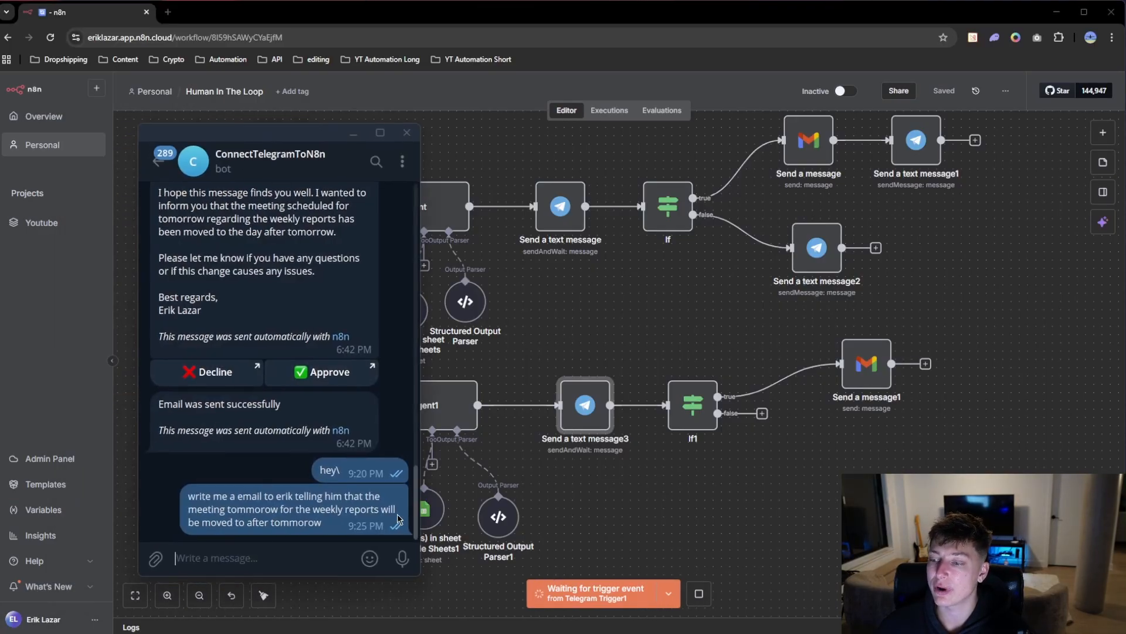
pyautogui.hotkey('alt', 'Tab')
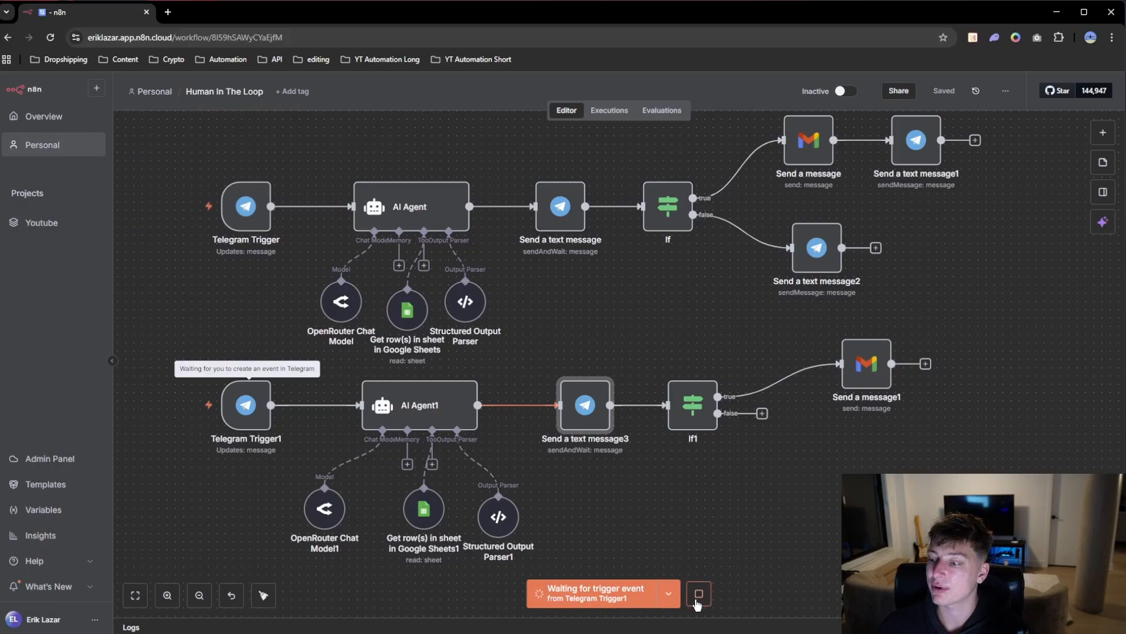
pyautogui.click(697, 602)
# Execute the Telegram Trigger1 step and resend the earlier weekly reports email request to the bot in Telegram.
pyautogui.click(224, 369)
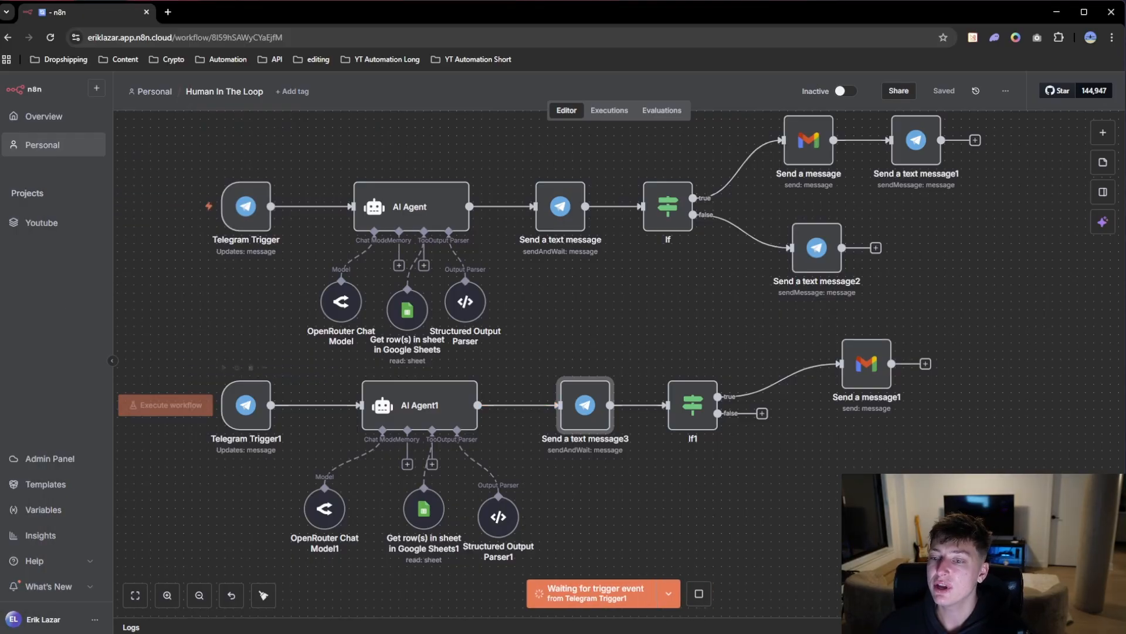
pyautogui.hotkey('alt', 'Tab')
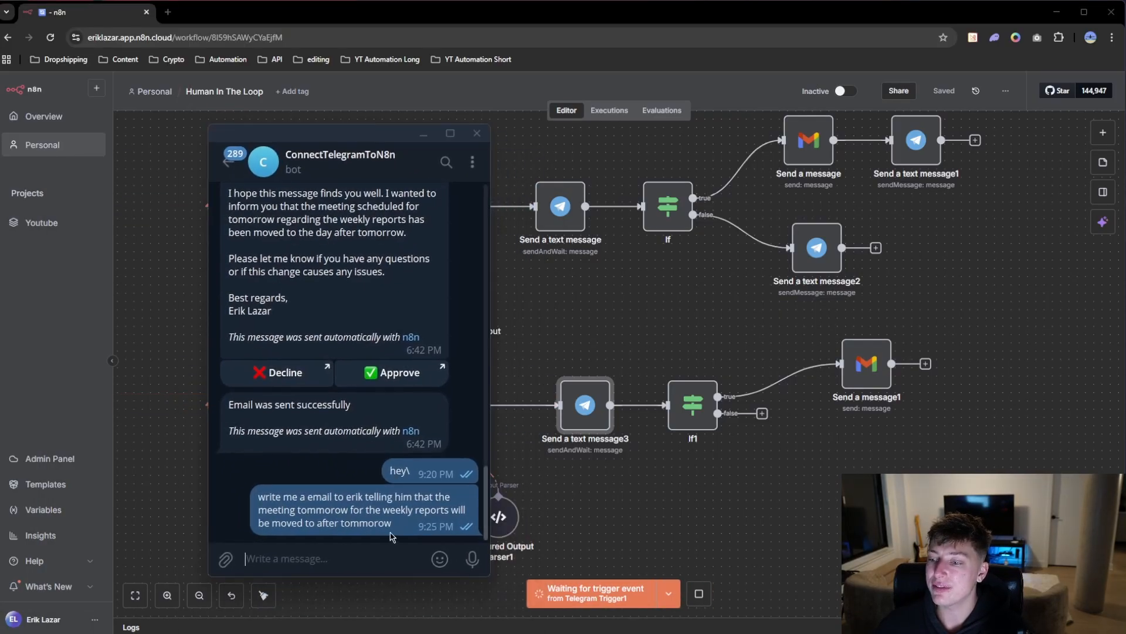
pyautogui.moveTo(392, 524); pyautogui.dragTo(257, 497)
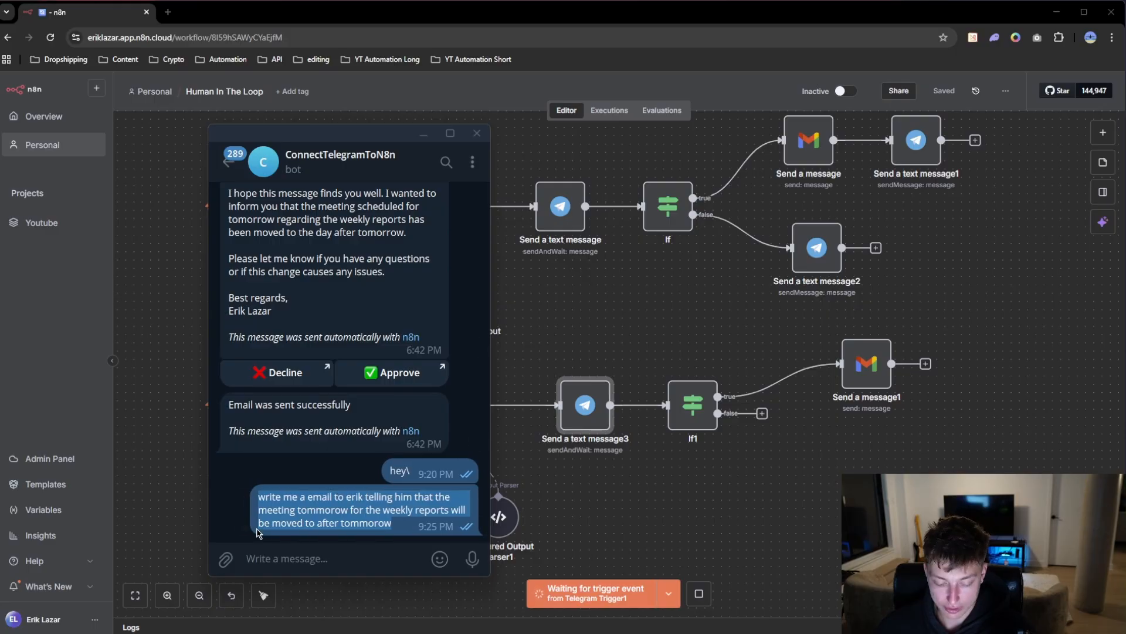
pyautogui.hotkey('ctrl', 'c')
pyautogui.click(293, 558)
pyautogui.hotkey('ctrl', 'v')
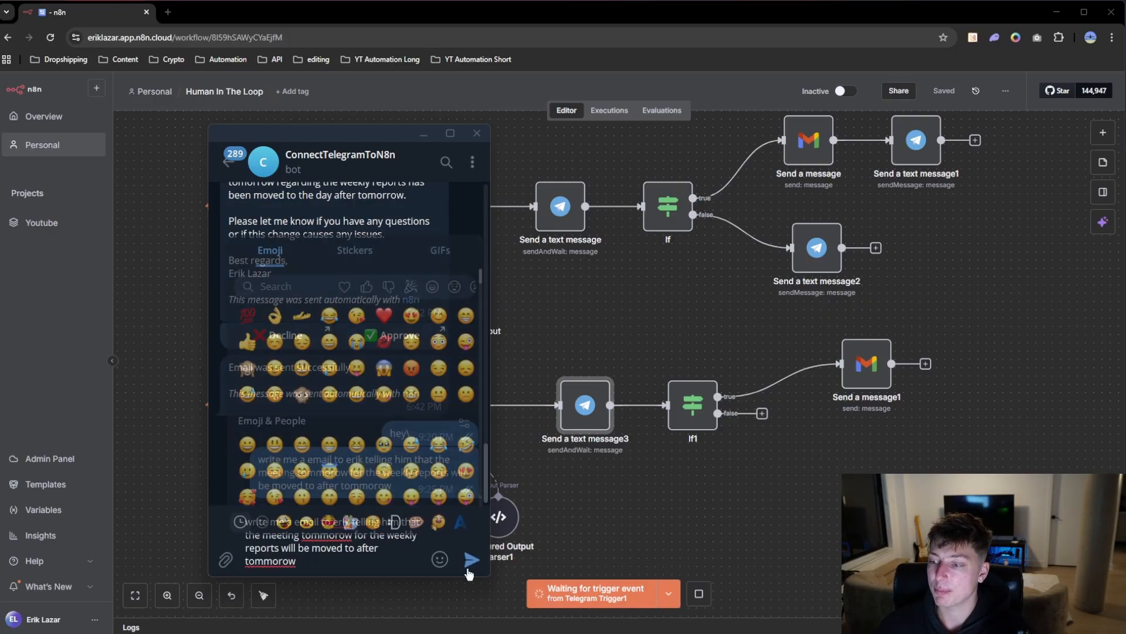
pyautogui.click(471, 558)
pyautogui.moveTo(23, 139); pyautogui.dragTo(9, 138)
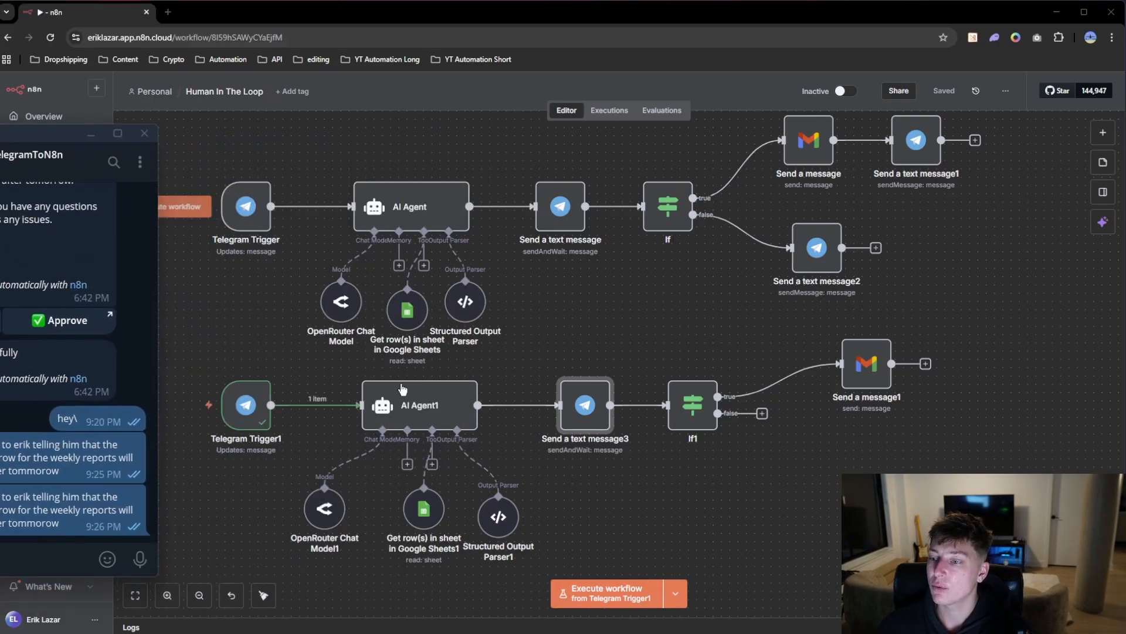
# Execute AI Agent1 and Send a text message3 individually, and bring up the Telegram chat with the approval request.
pyautogui.click(431, 369)
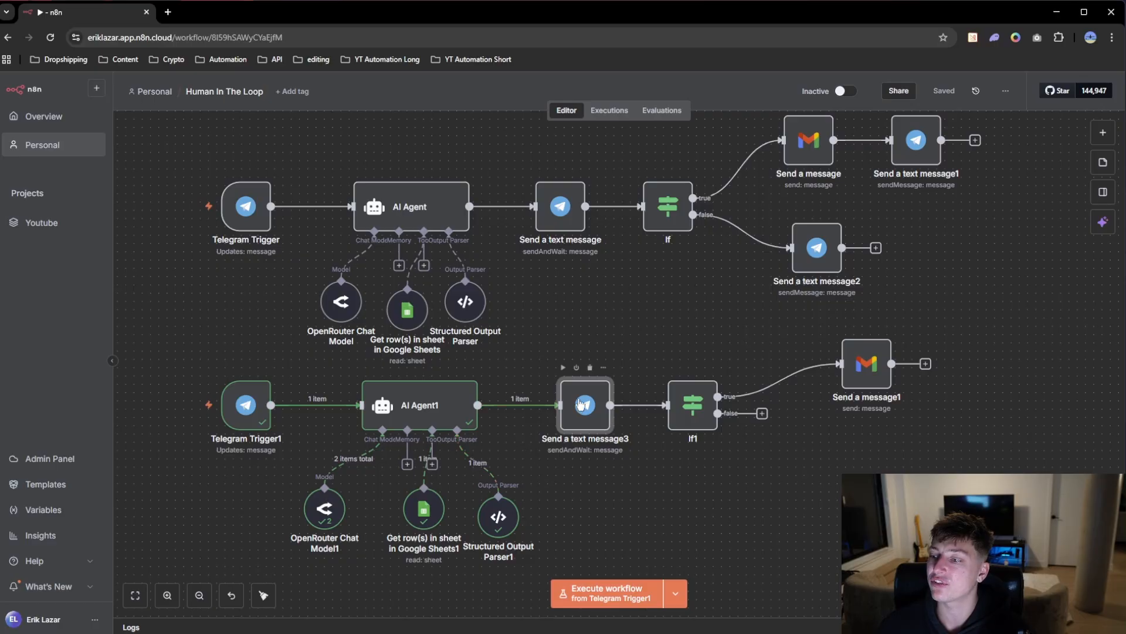
pyautogui.moveTo(0, 176); pyautogui.dragTo(182, 154)
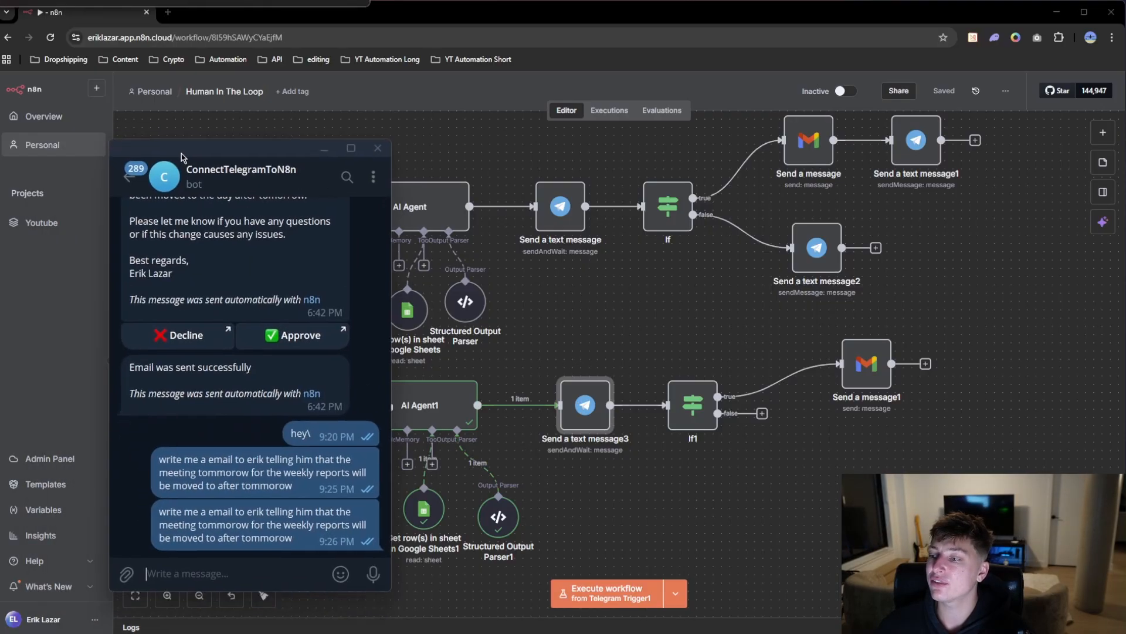
pyautogui.click(575, 416)
pyautogui.click(559, 367)
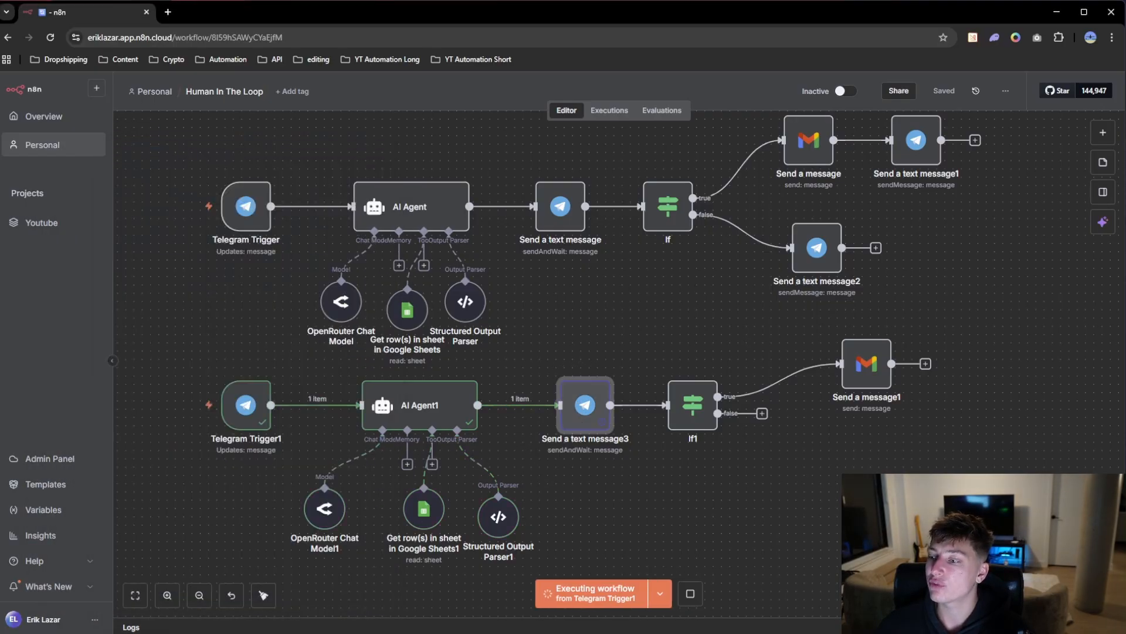
pyautogui.hotkey('alt', 'Tab')
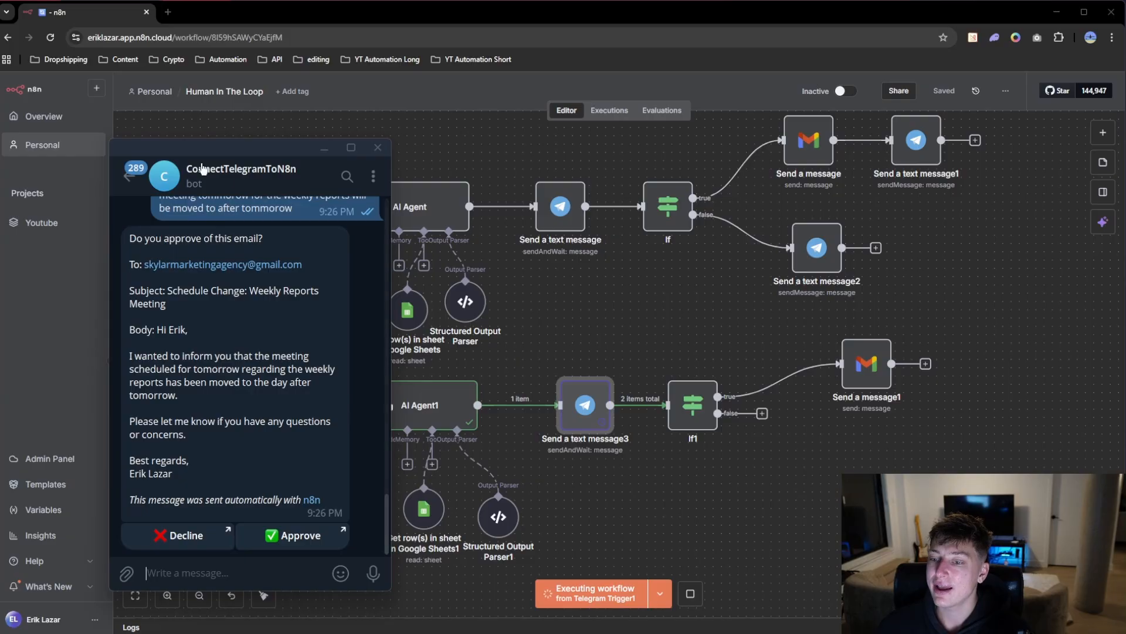
# Review the drafted email in Telegram, approve it through its link, and close the confirmation page.
pyautogui.moveTo(129, 238); pyautogui.dragTo(251, 469)
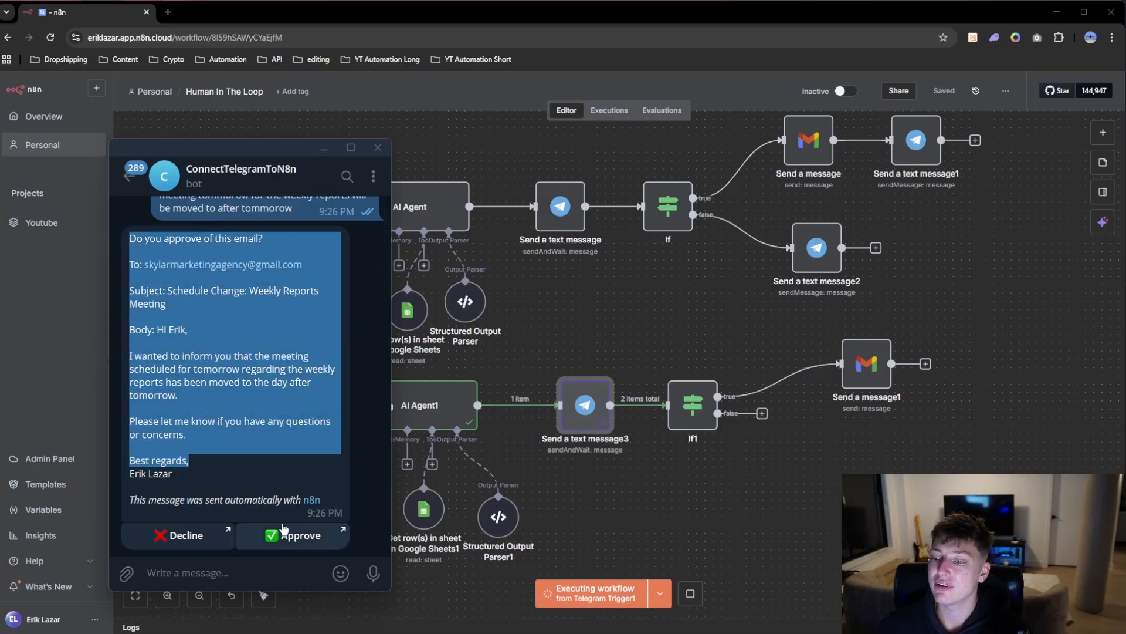
pyautogui.click(213, 458)
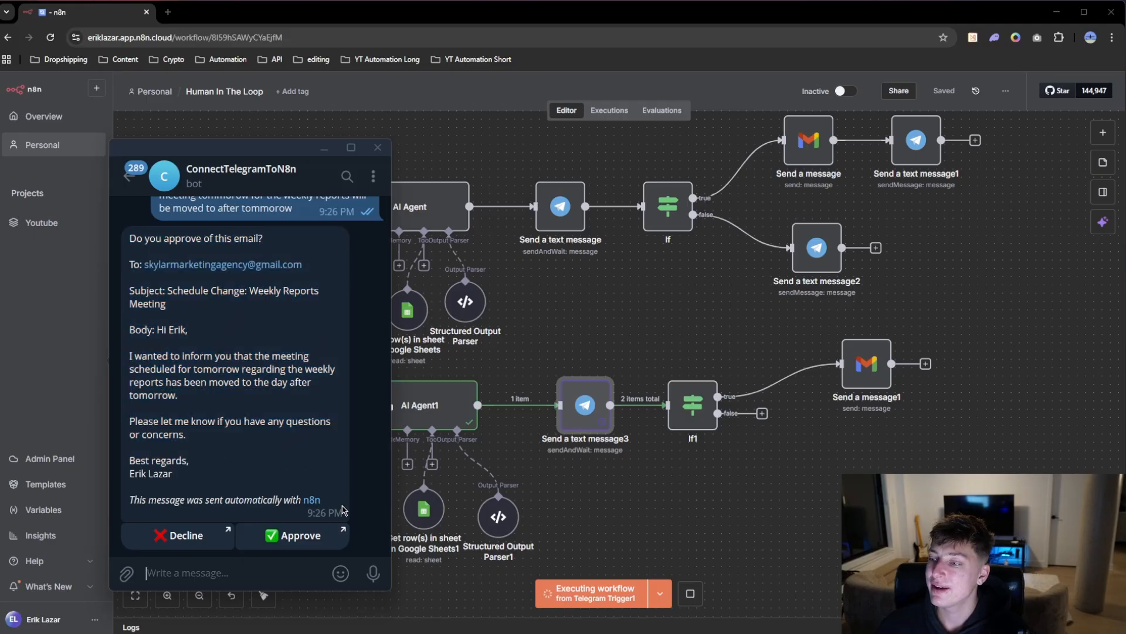
pyautogui.click(300, 536)
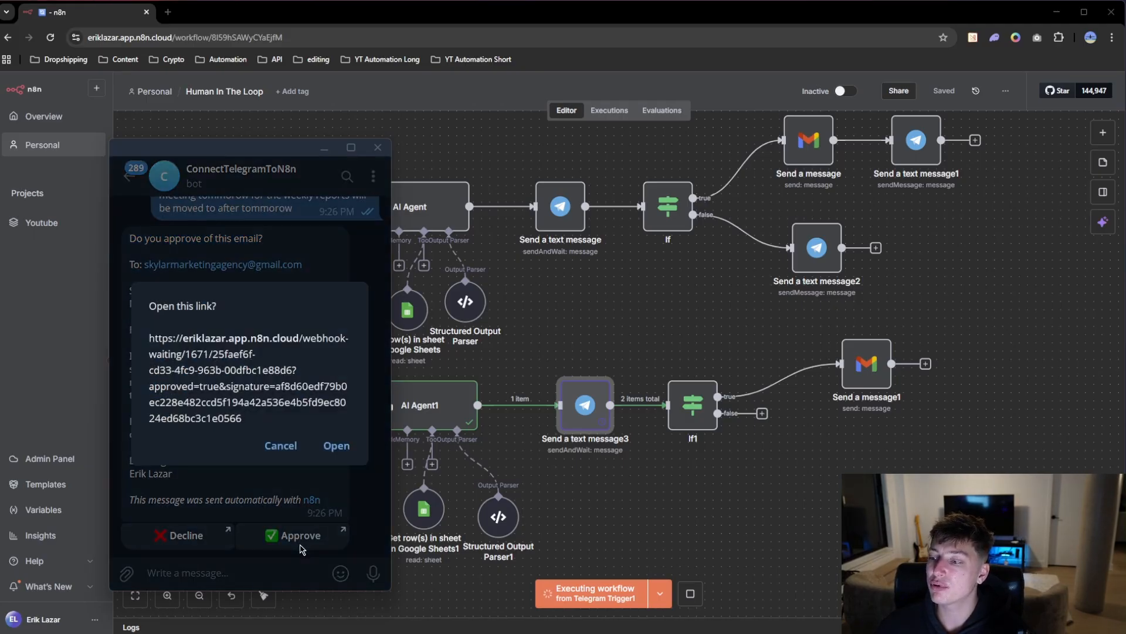
pyautogui.click(337, 446)
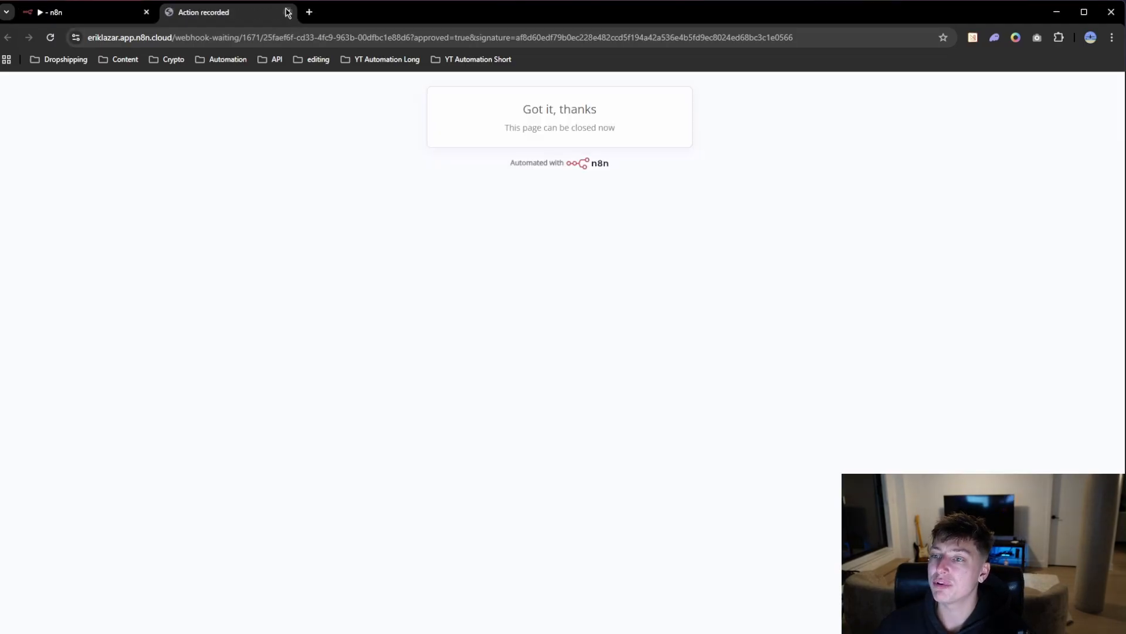
pyautogui.click(287, 12)
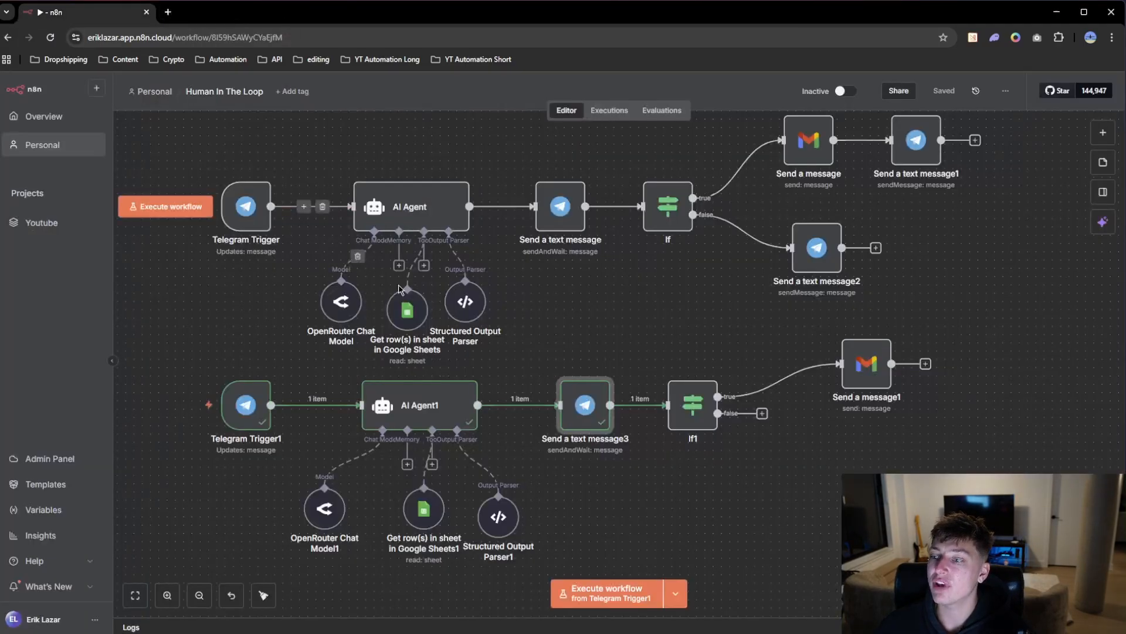
# Check the data.approved condition of If1 and execute the If1 node.
pyautogui.click(696, 407)
pyautogui.doubleClick(697, 406)
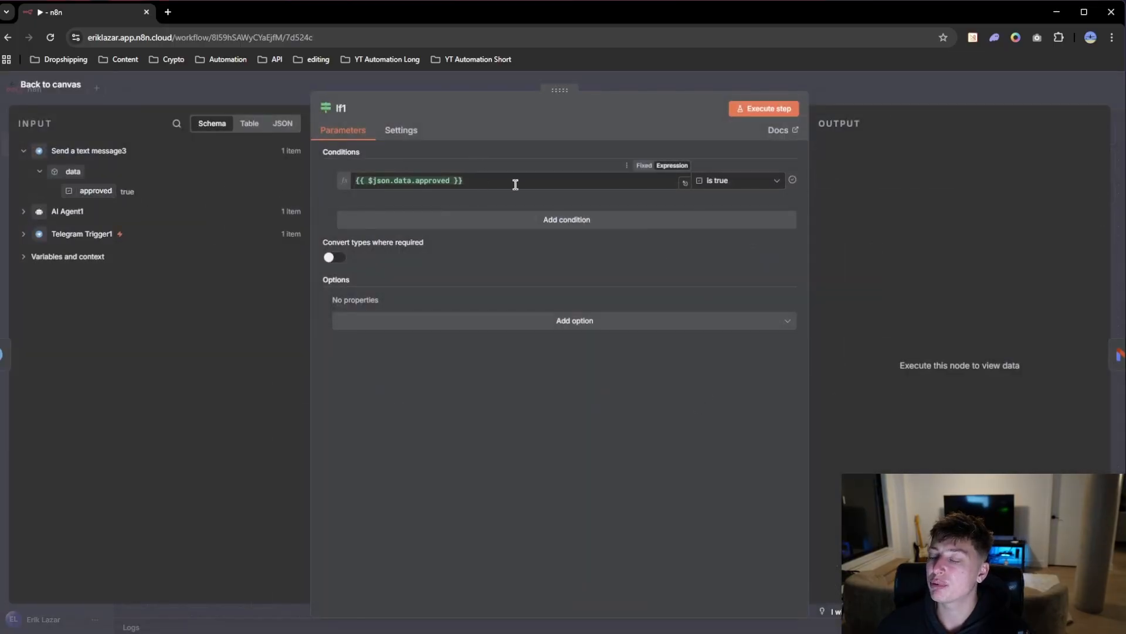
pyautogui.click(660, 88)
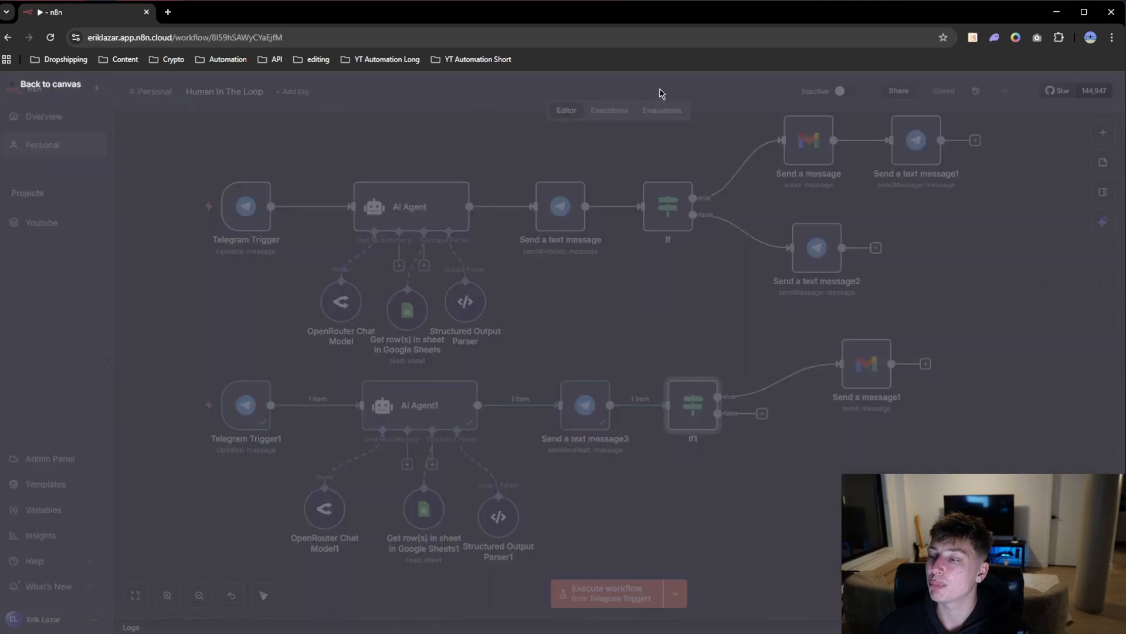
pyautogui.click(670, 368)
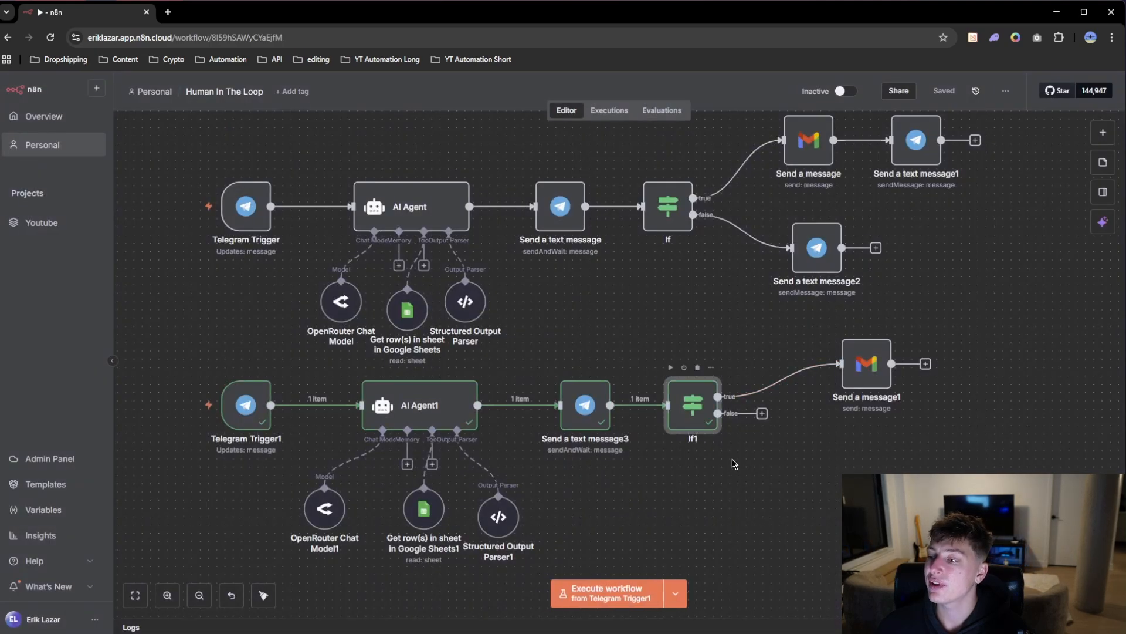
# Set the To field of the Gmail node Send a message1 to AI Agent1's sendToEmail output.
pyautogui.moveTo(874, 485); pyautogui.dragTo(694, 504)
pyautogui.doubleClick(695, 395)
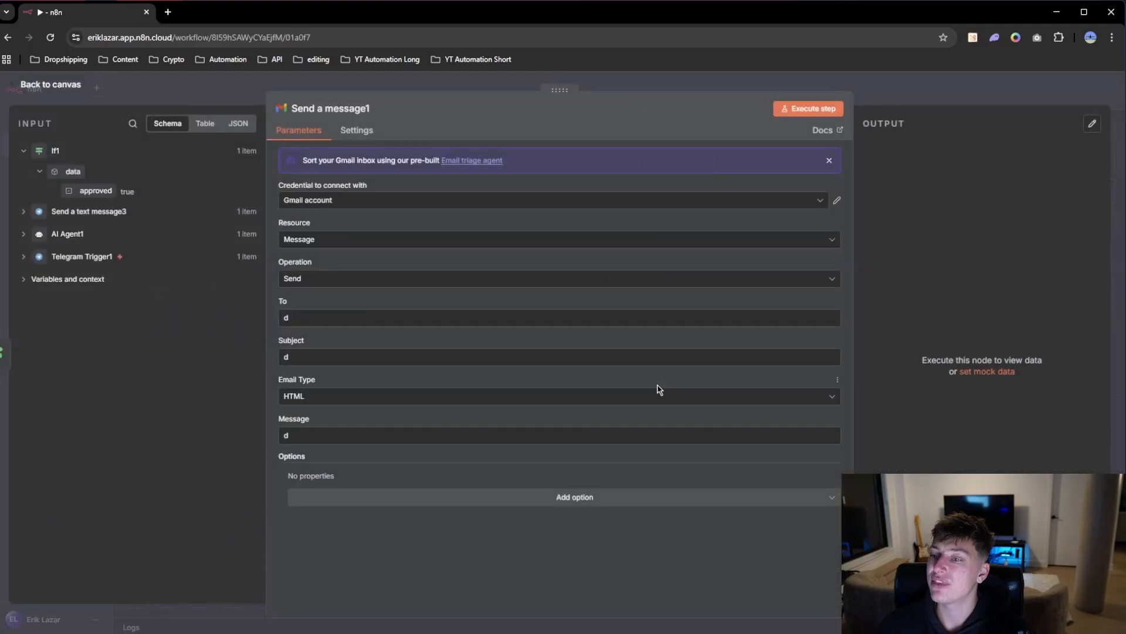
pyautogui.click(22, 234)
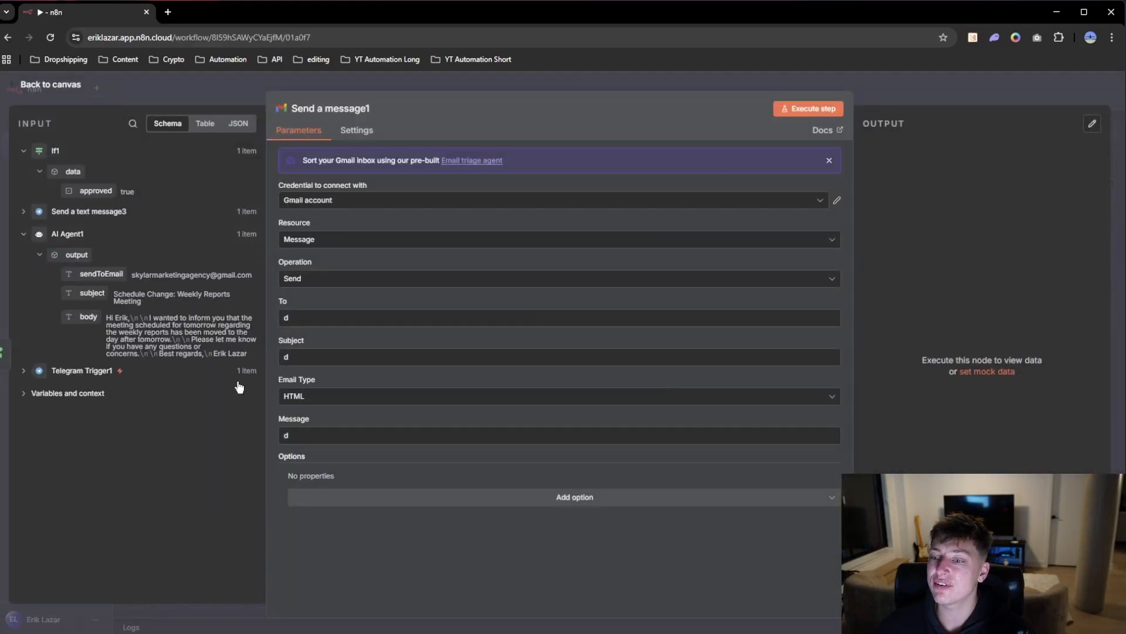
pyautogui.doubleClick(287, 318)
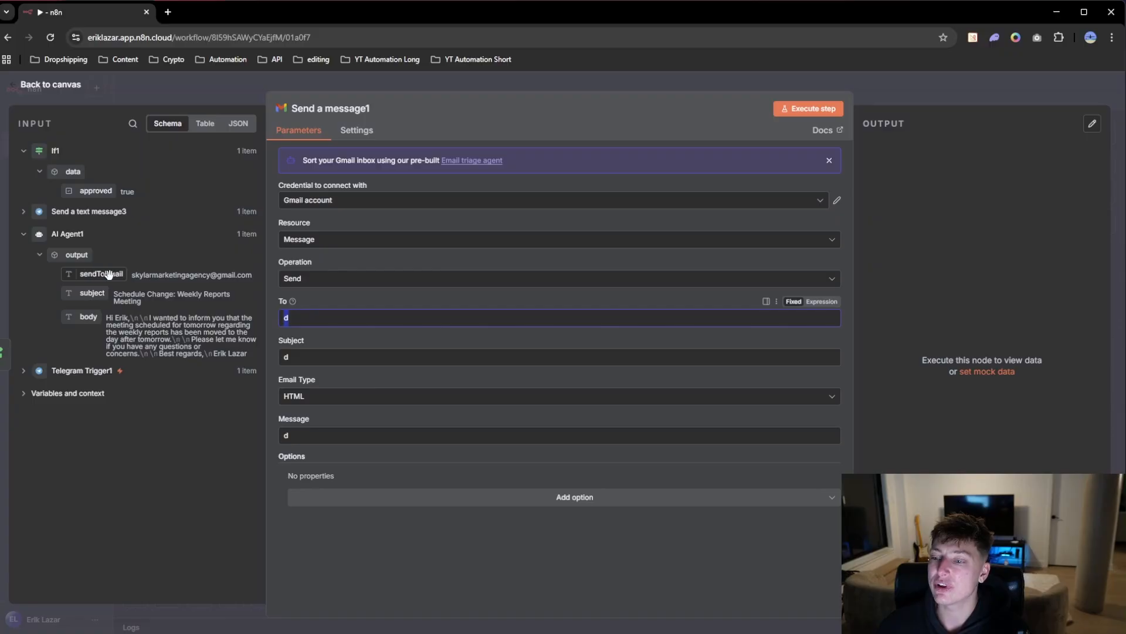
pyautogui.moveTo(109, 274); pyautogui.dragTo(328, 304)
# Map AI Agent1's subject and body outputs to the Subject and Message fields of Send a message1.
pyautogui.doubleClick(291, 368)
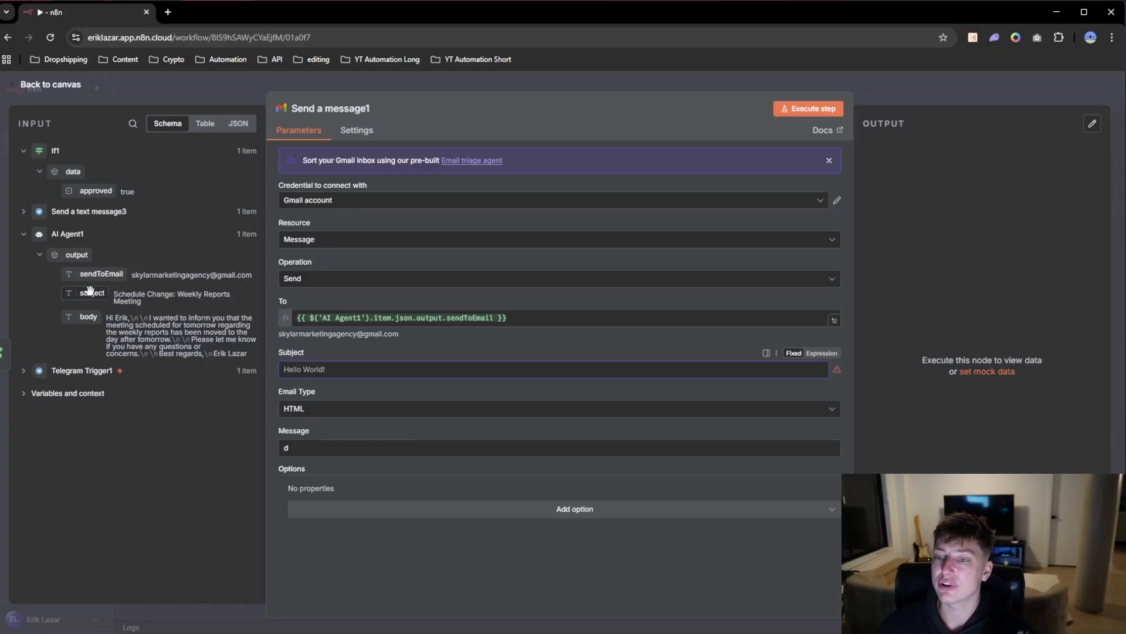
pyautogui.moveTo(92, 293); pyautogui.dragTo(372, 361)
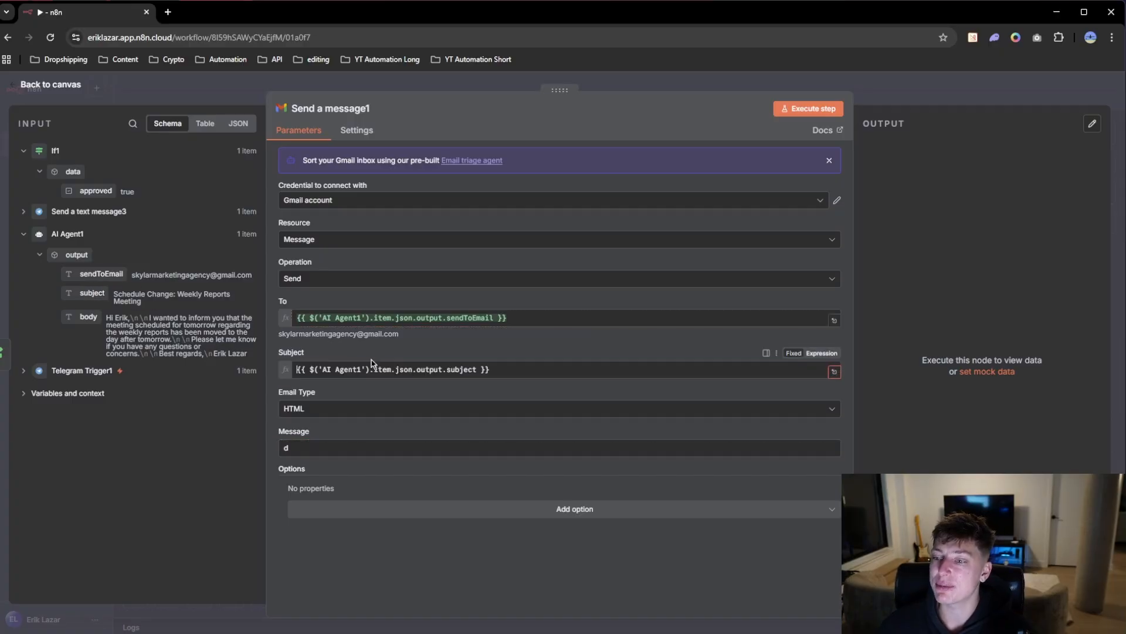
pyautogui.doubleClick(287, 459)
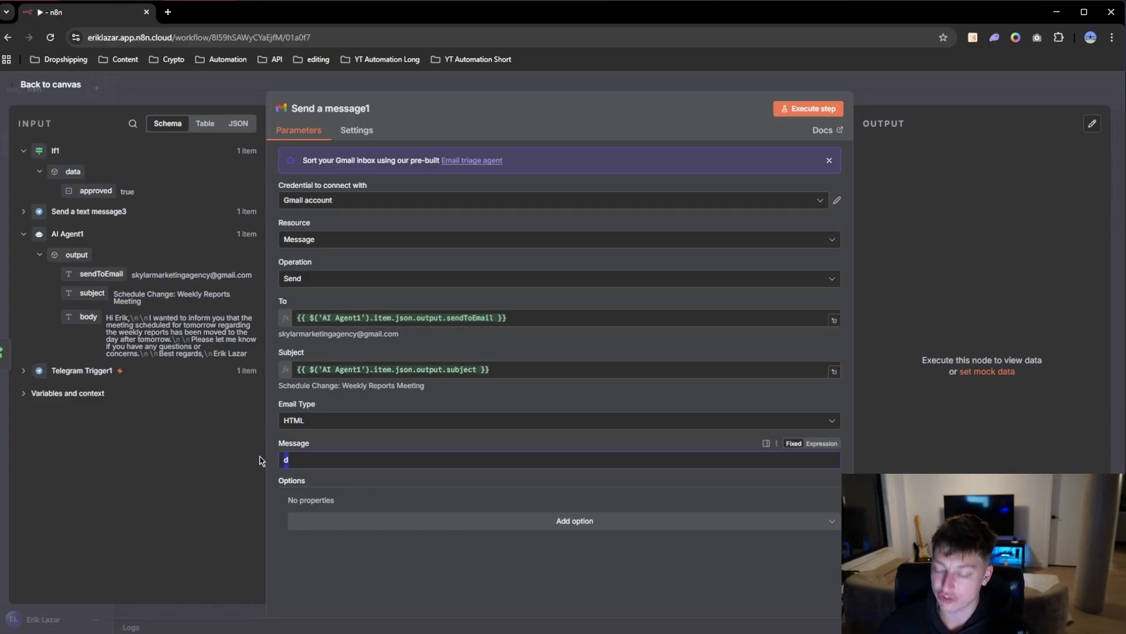
pyautogui.press('BackSpace')
pyautogui.moveTo(88, 316); pyautogui.dragTo(322, 460)
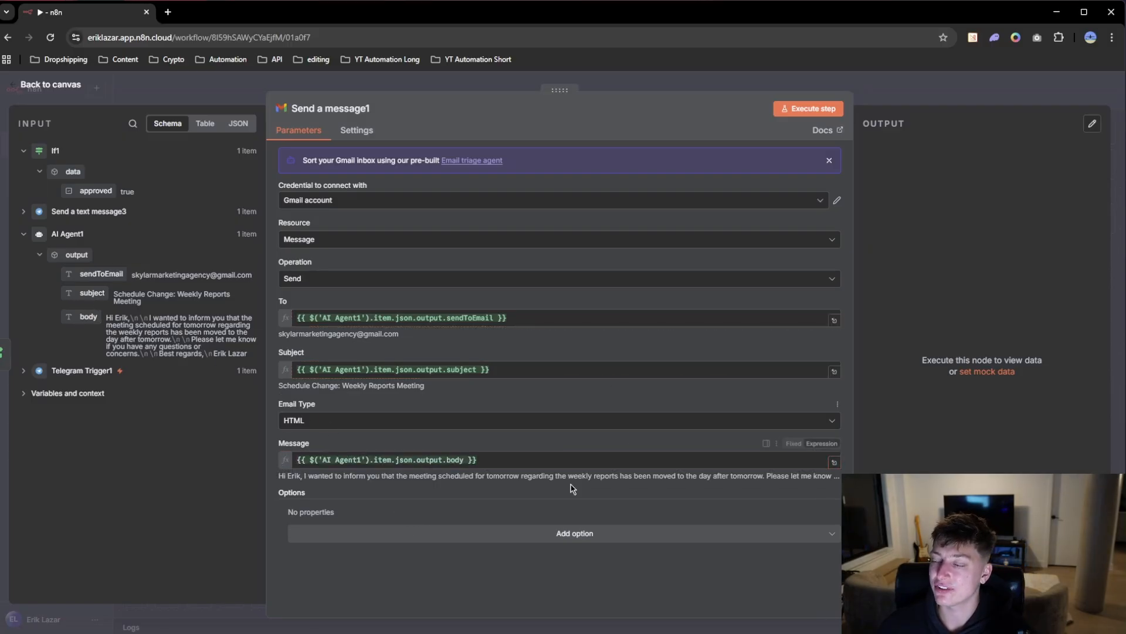
pyautogui.click(650, 83)
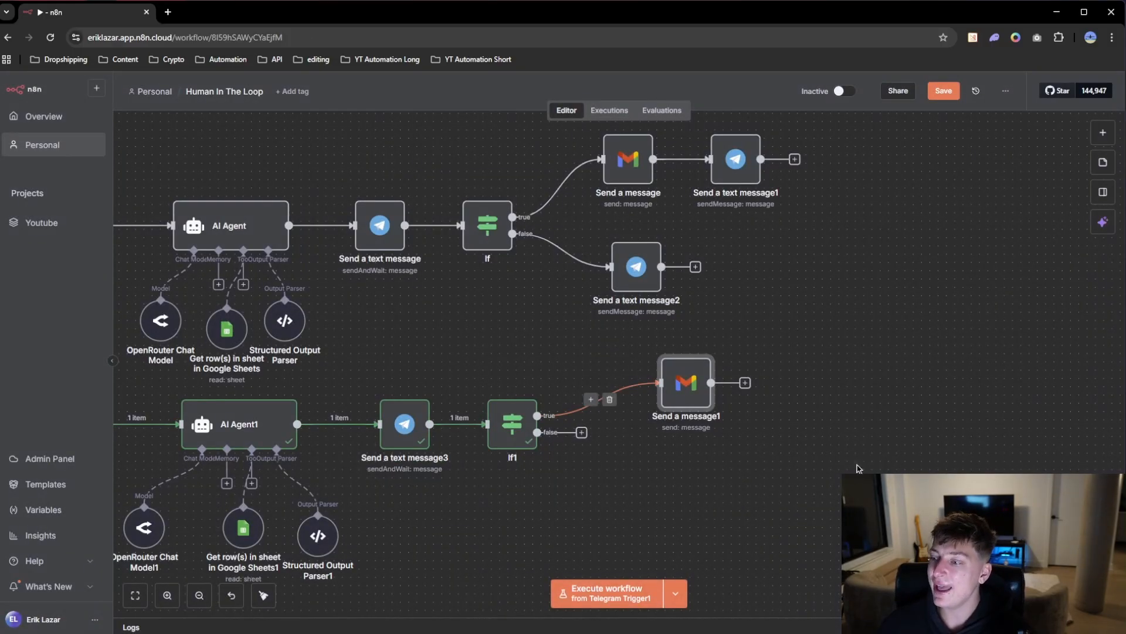
# Examine the message texts configured in Send a text message1 and Send a text message2 of the original workflow.
pyautogui.moveTo(857, 468); pyautogui.dragTo(841, 485)
pyautogui.click(729, 186)
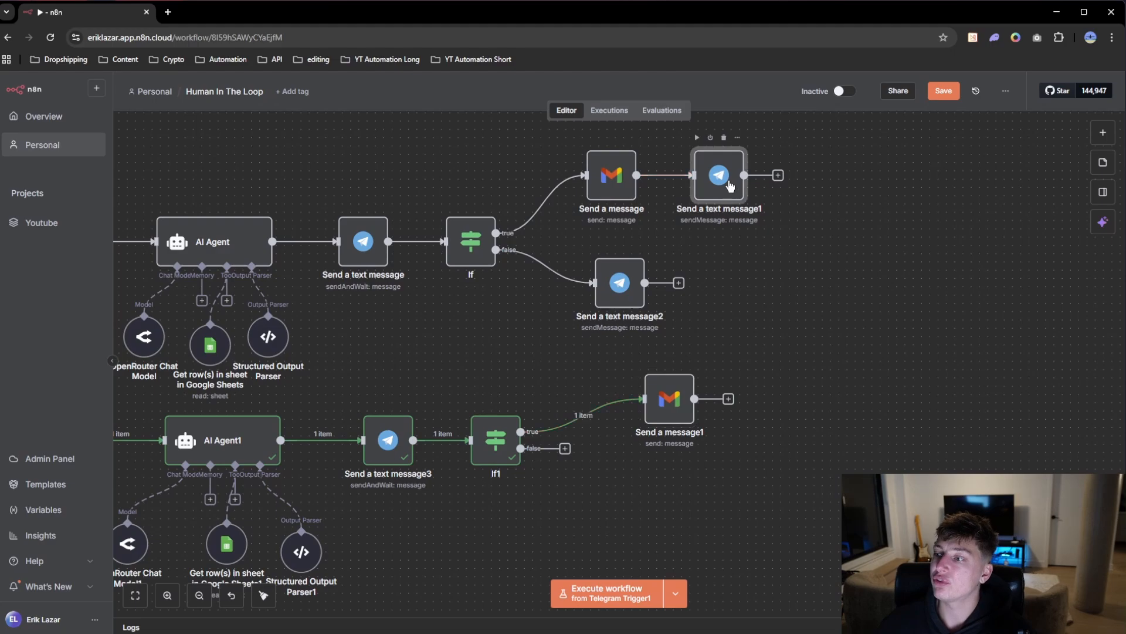
pyautogui.doubleClick(730, 186)
pyautogui.moveTo(401, 357); pyautogui.dragTo(284, 356)
pyautogui.click(434, 85)
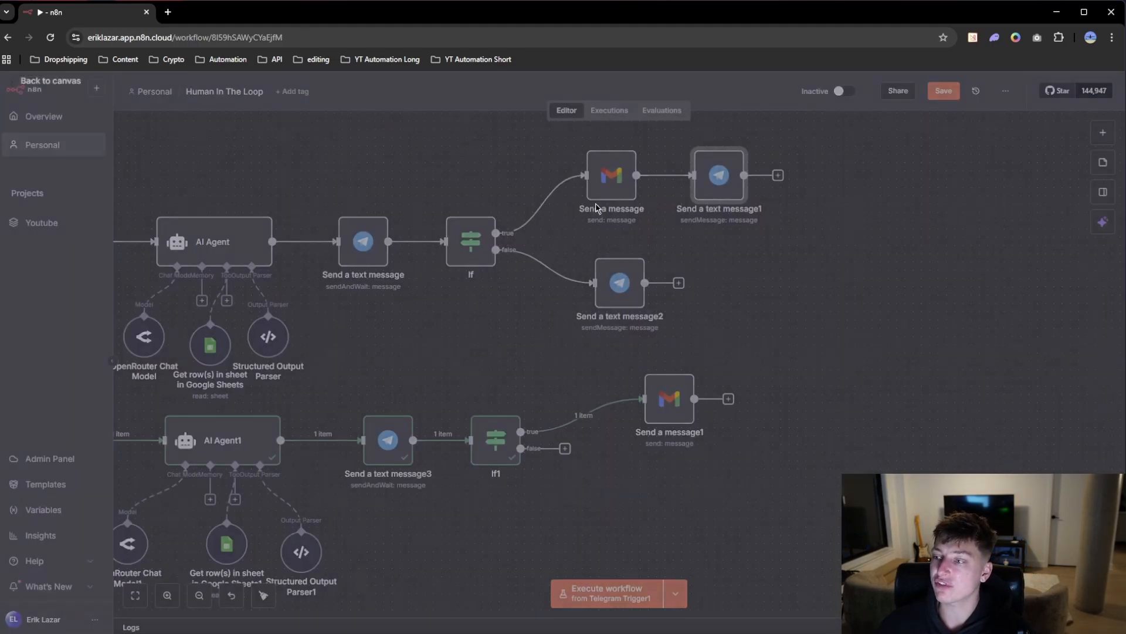
pyautogui.doubleClick(619, 283)
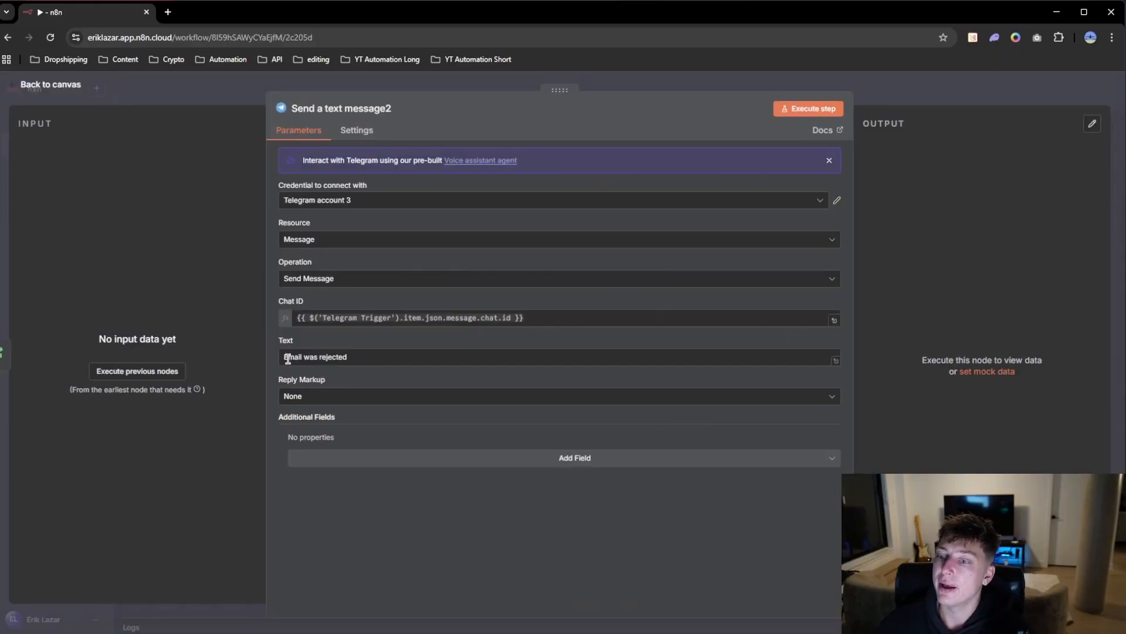
pyautogui.click(621, 81)
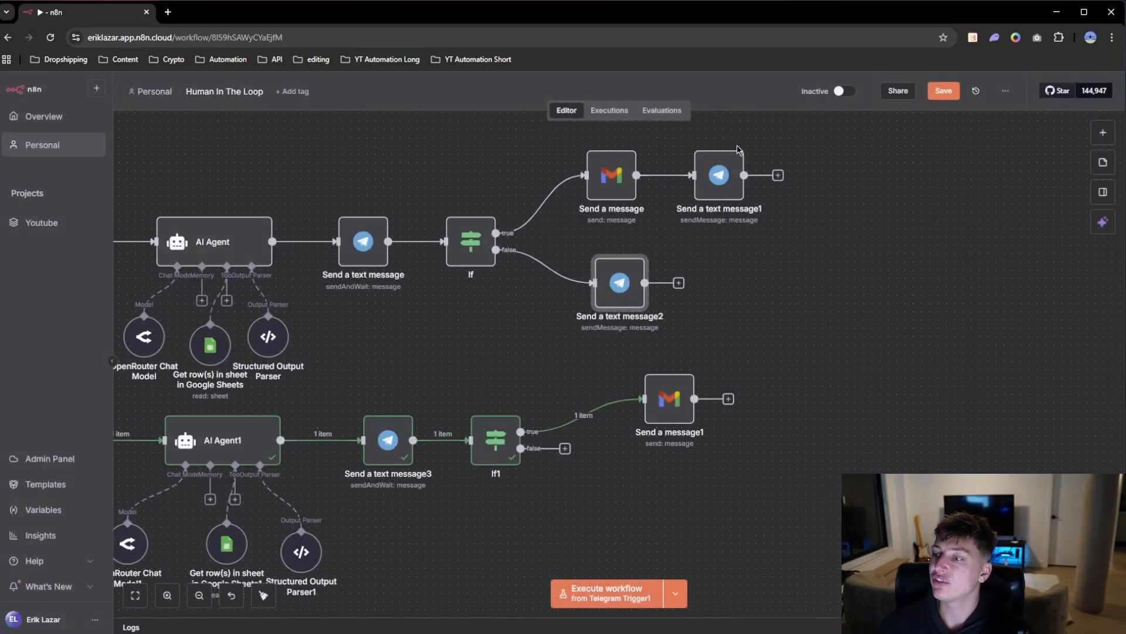
# Add a Telegram Send a text message node after the Gmail node Send a message1, using the Telegram account 2 credential.
pyautogui.click(728, 398)
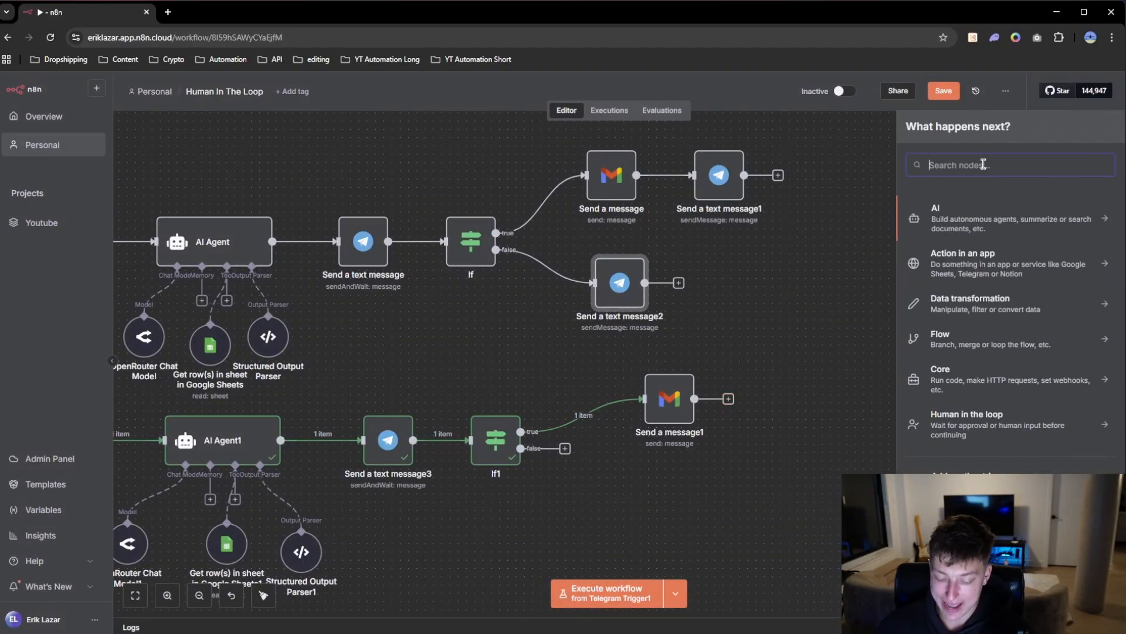
pyautogui.write('tele')
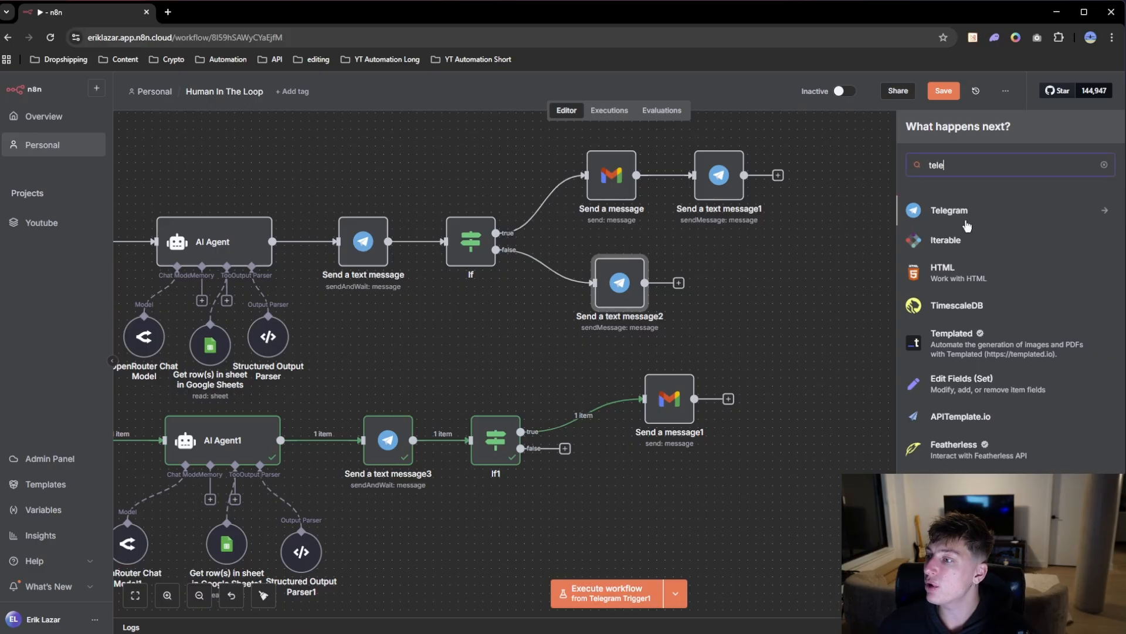
pyautogui.click(968, 215)
pyautogui.scroll(-5, 996, 464)
pyautogui.scroll(-3, 996, 463)
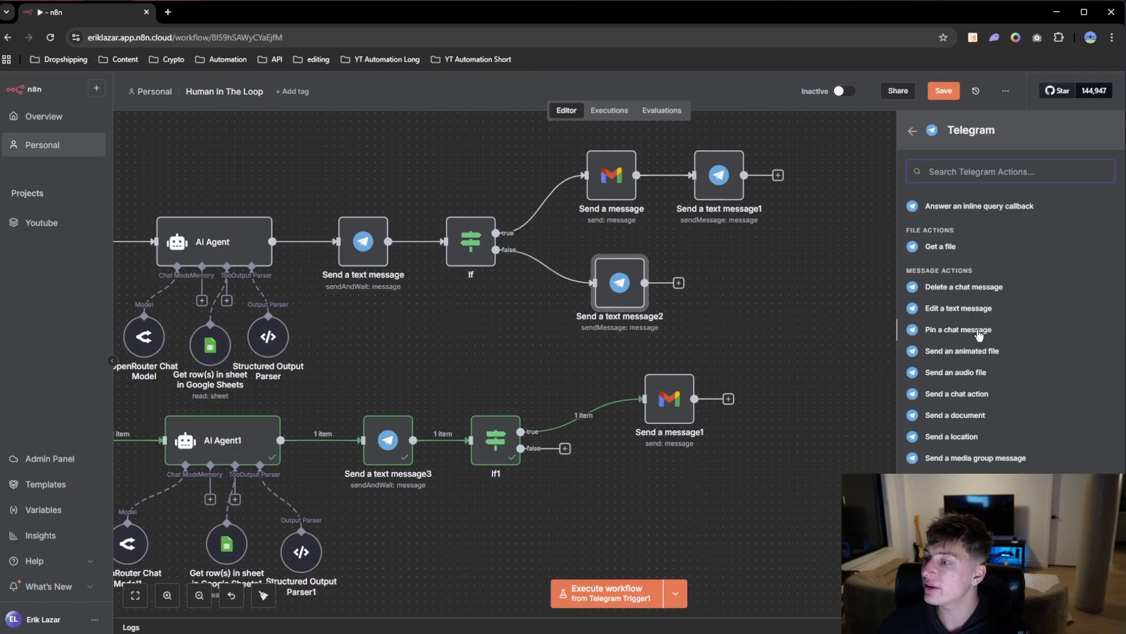
pyautogui.scroll(3, 986, 351)
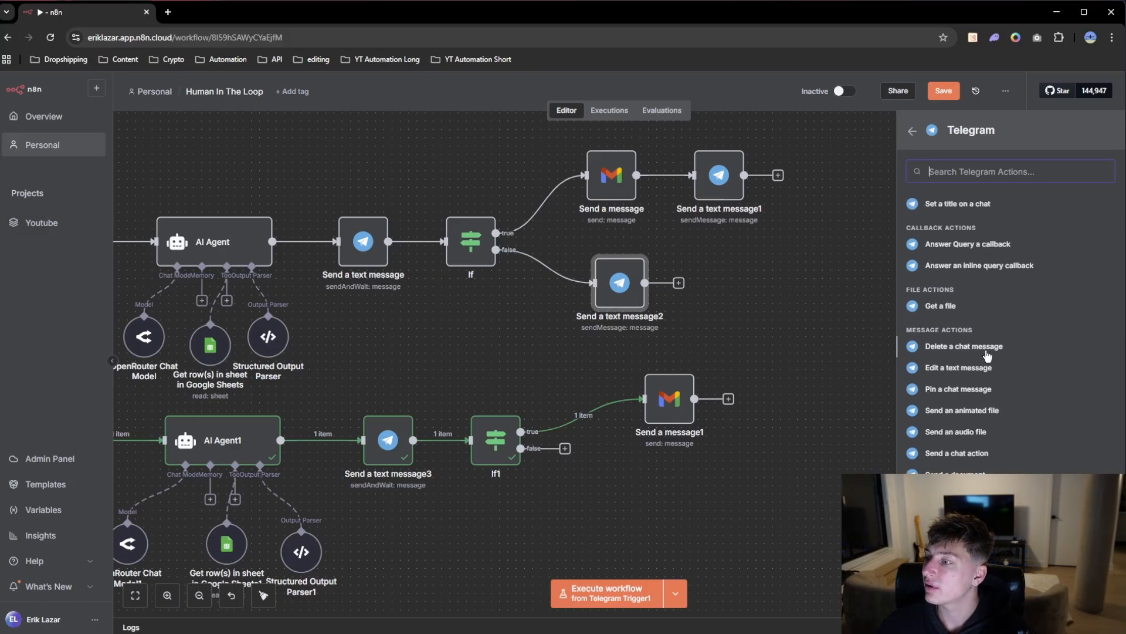
pyautogui.scroll(2, 990, 338)
pyautogui.scroll(-3, 956, 287)
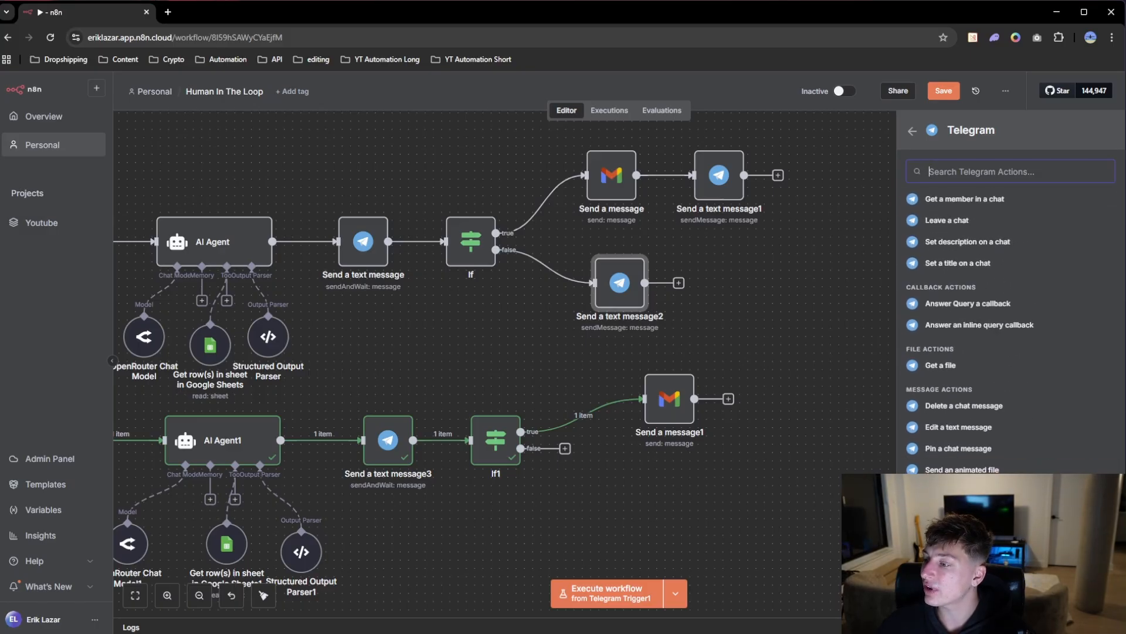
pyautogui.scroll(-1, 1015, 450)
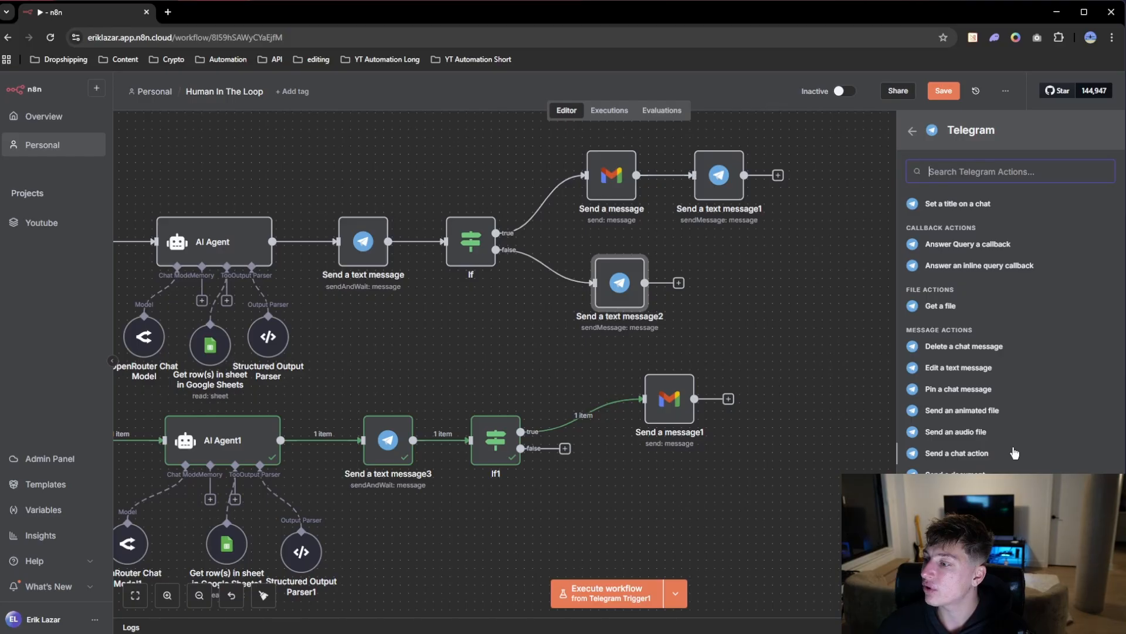
pyautogui.scroll(-1, 1015, 453)
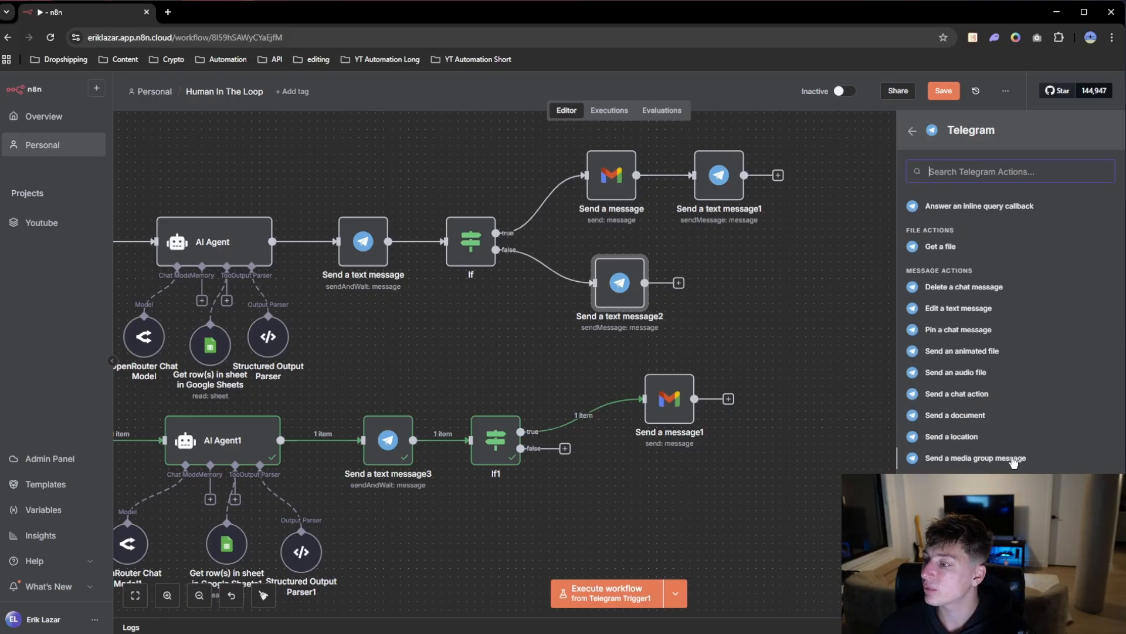
pyautogui.click(974, 479)
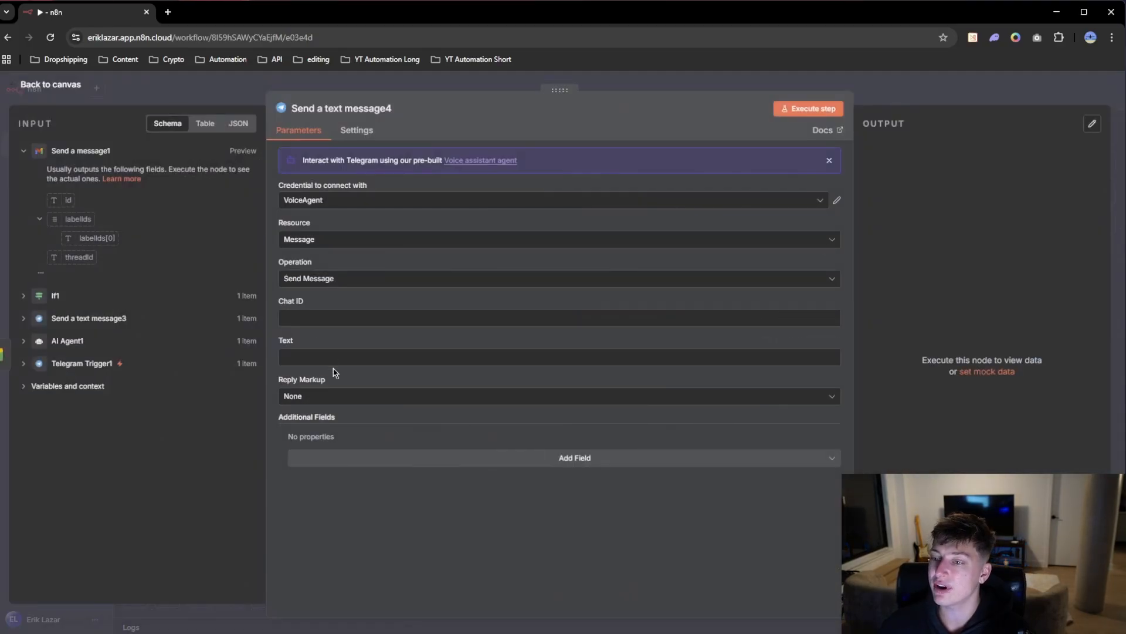
pyautogui.click(331, 205)
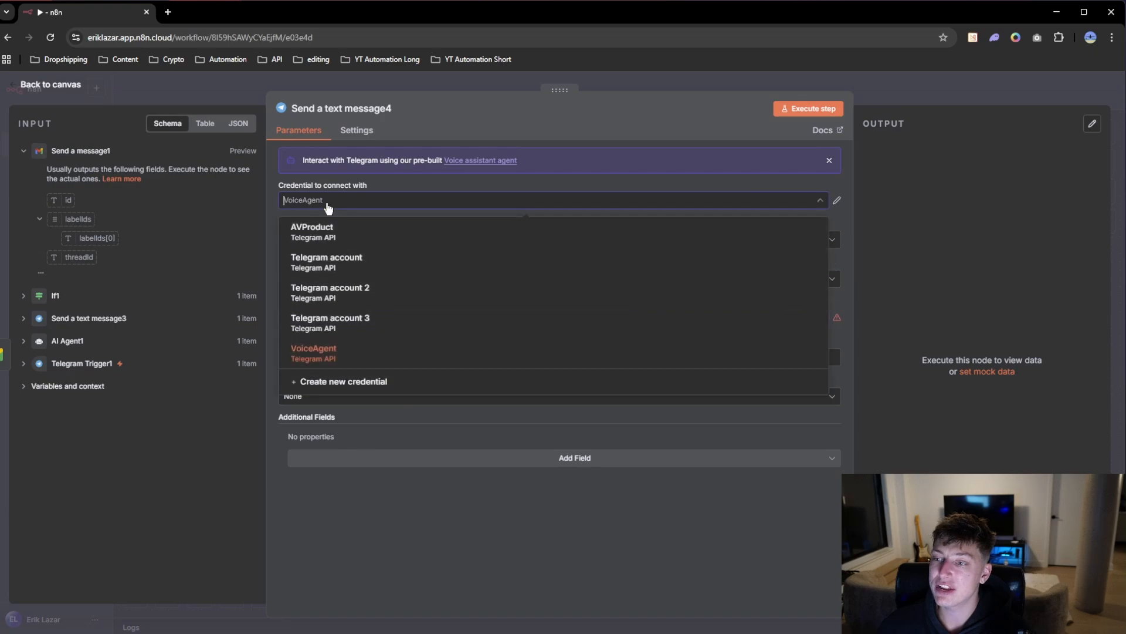
pyautogui.click(375, 296)
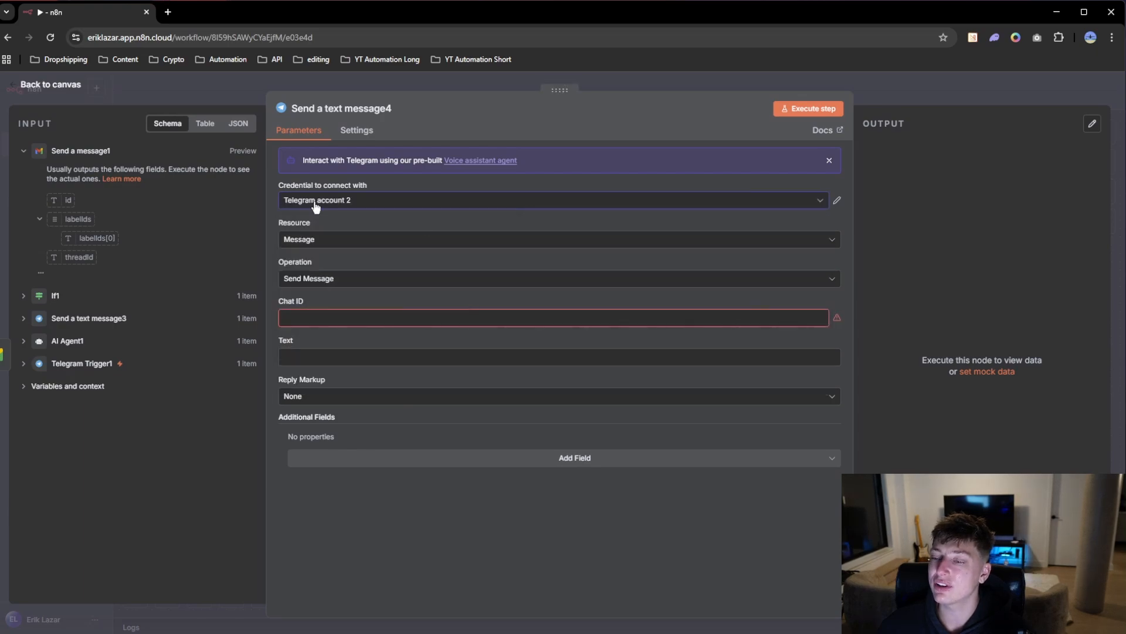
# Map the new Telegram node's Chat ID to Telegram Trigger1's message chat id and set its text to "Email was sent!".
pyautogui.click(309, 320)
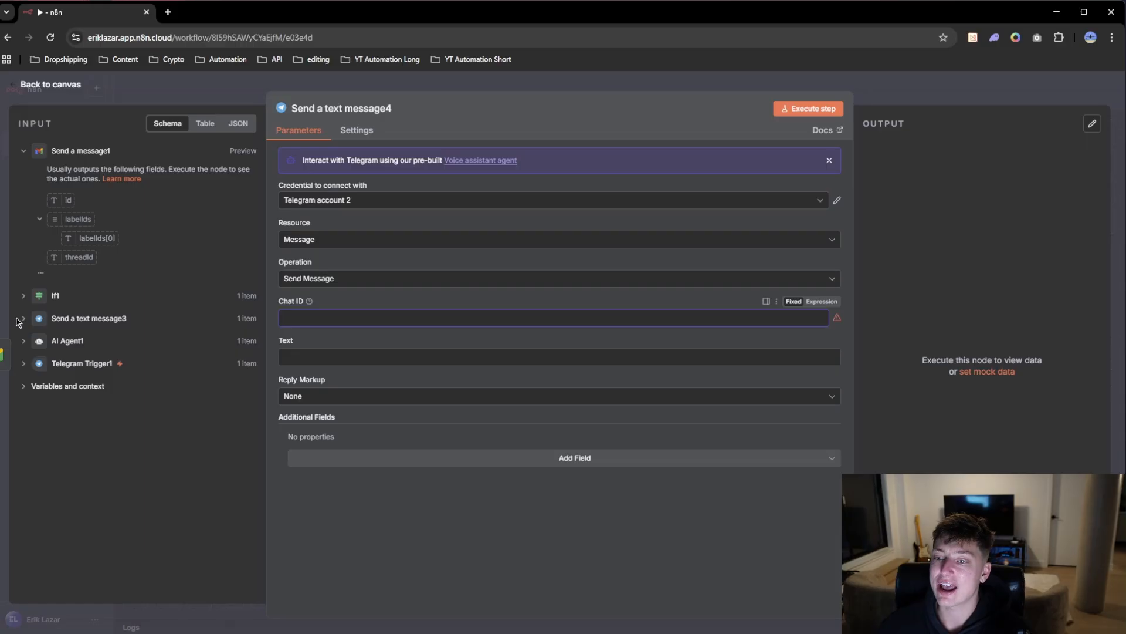
pyautogui.click(27, 368)
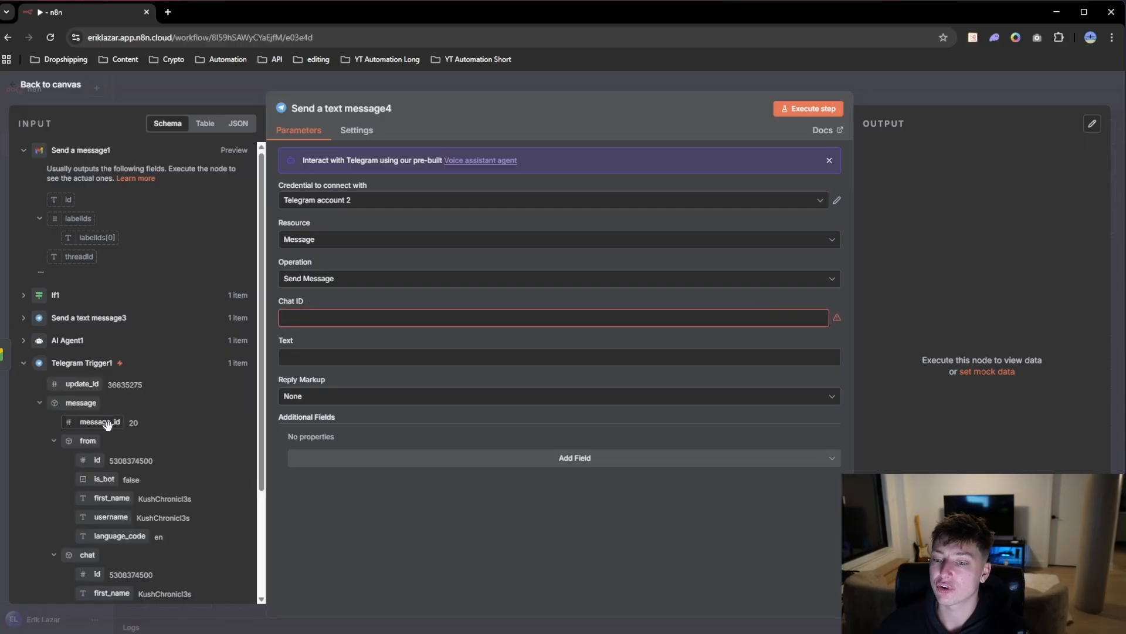
pyautogui.scroll(-2, 94, 446)
pyautogui.moveTo(95, 458); pyautogui.dragTo(326, 317)
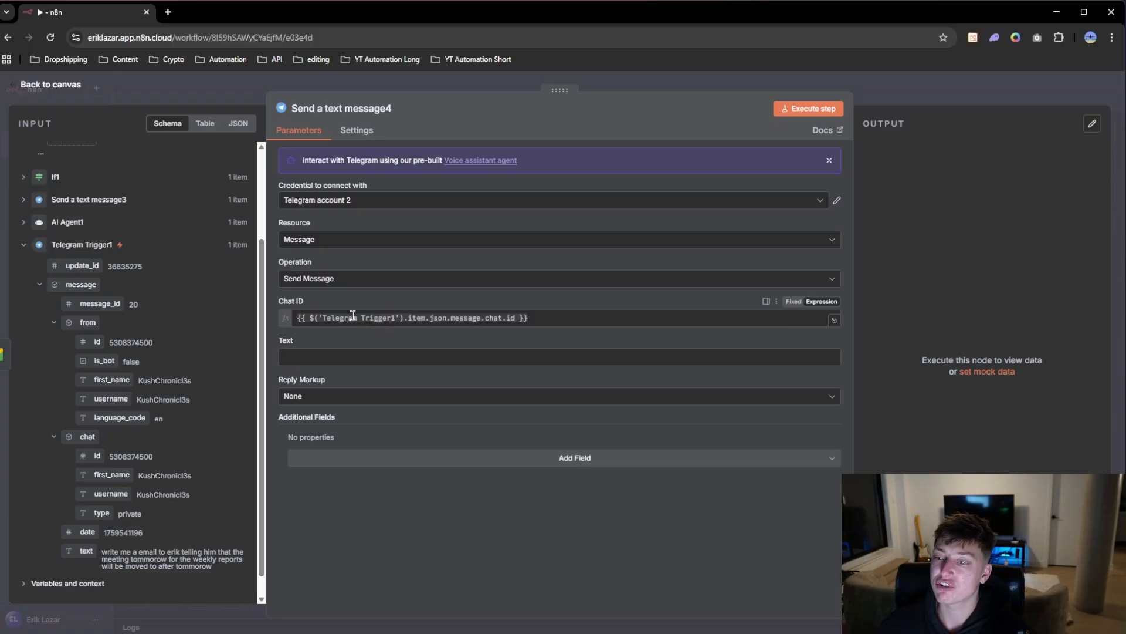
pyautogui.scroll(2, 100, 317)
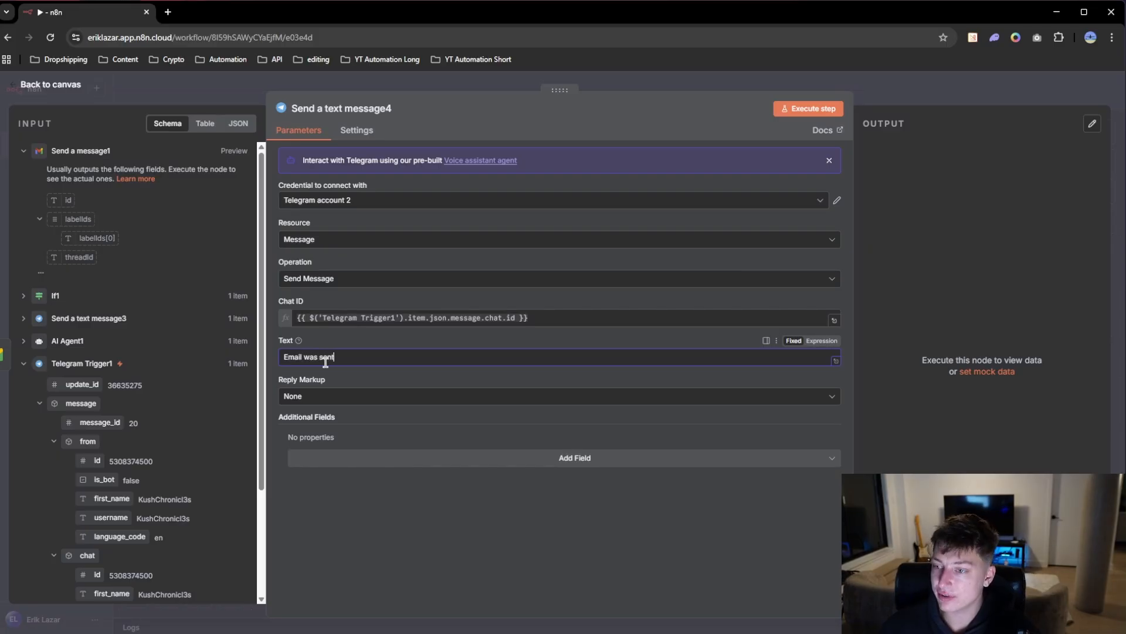
pyautogui.click(613, 85)
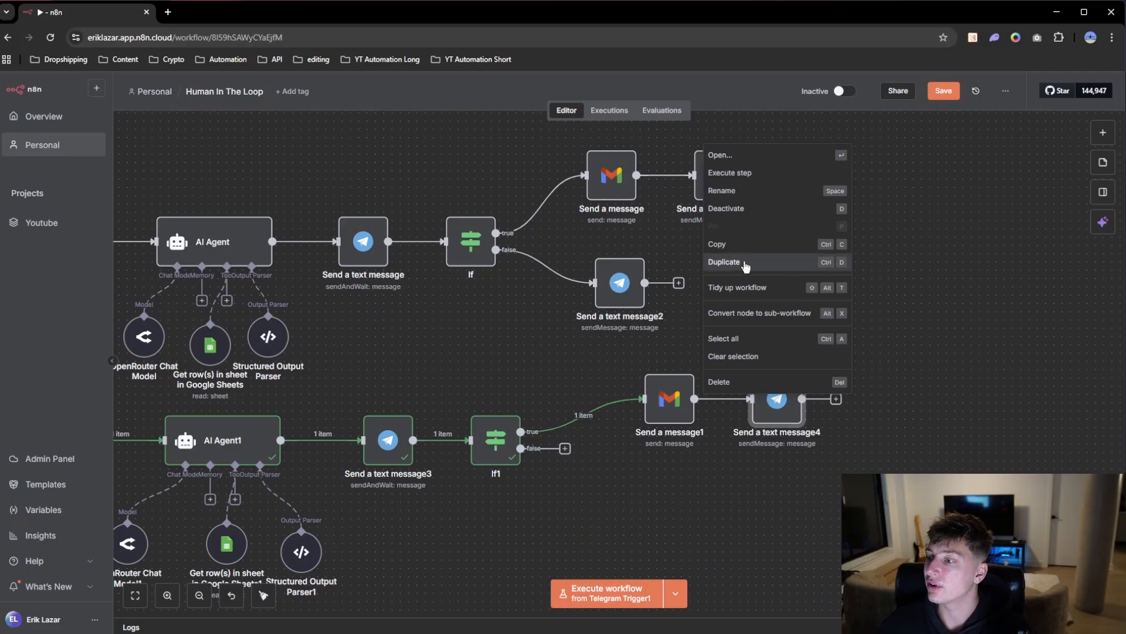
# Duplicate Send a text message4, place the copy below Send a message1, and connect If1's false output to it.
pyautogui.click(746, 265)
pyautogui.moveTo(678, 352); pyautogui.dragTo(653, 534)
pyautogui.moveTo(520, 448); pyautogui.dragTo(669, 505)
# Change the text of the Telegram node on If1's false branch to "Email was Declined".
pyautogui.scroll(-2, 555, 525)
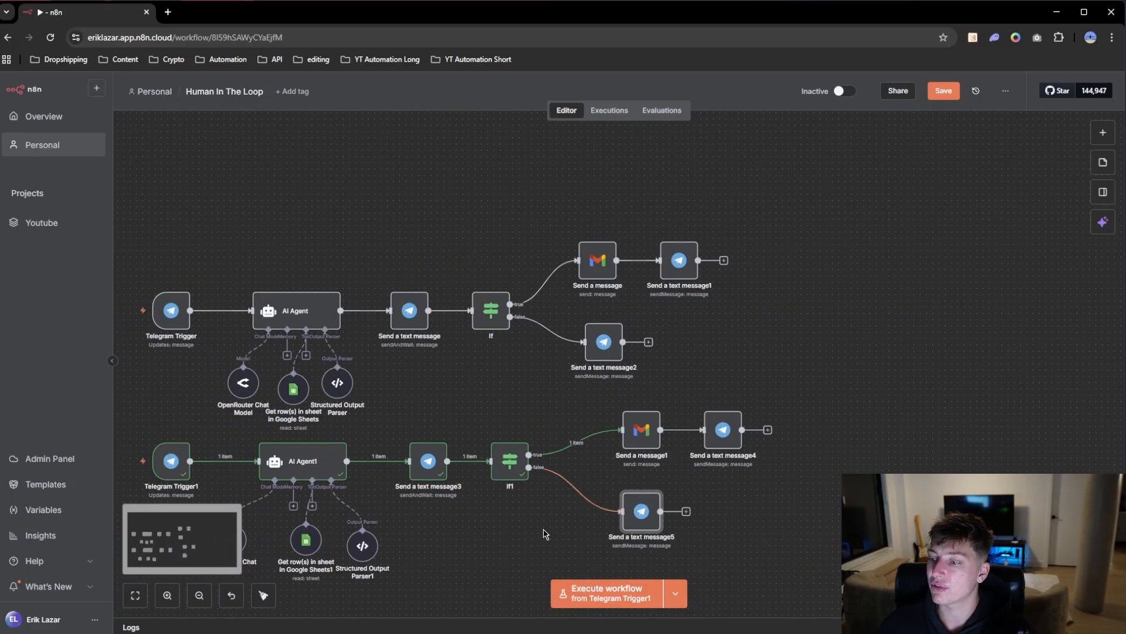
pyautogui.moveTo(553, 526); pyautogui.dragTo(591, 401)
pyautogui.doubleClick(680, 386)
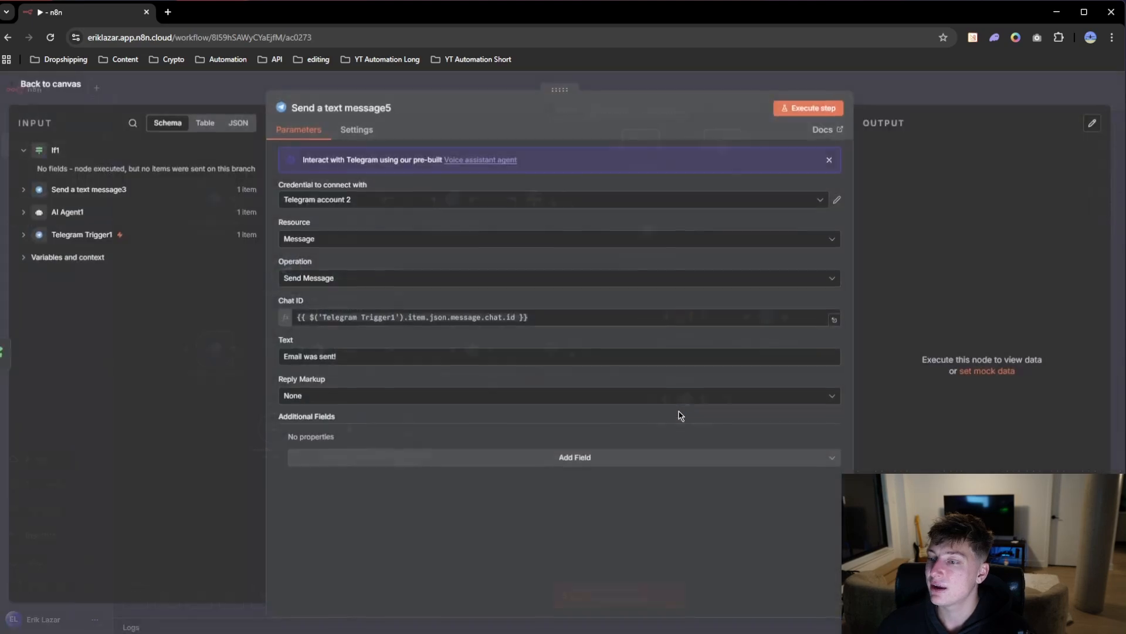
pyautogui.moveTo(355, 357); pyautogui.dragTo(302, 364)
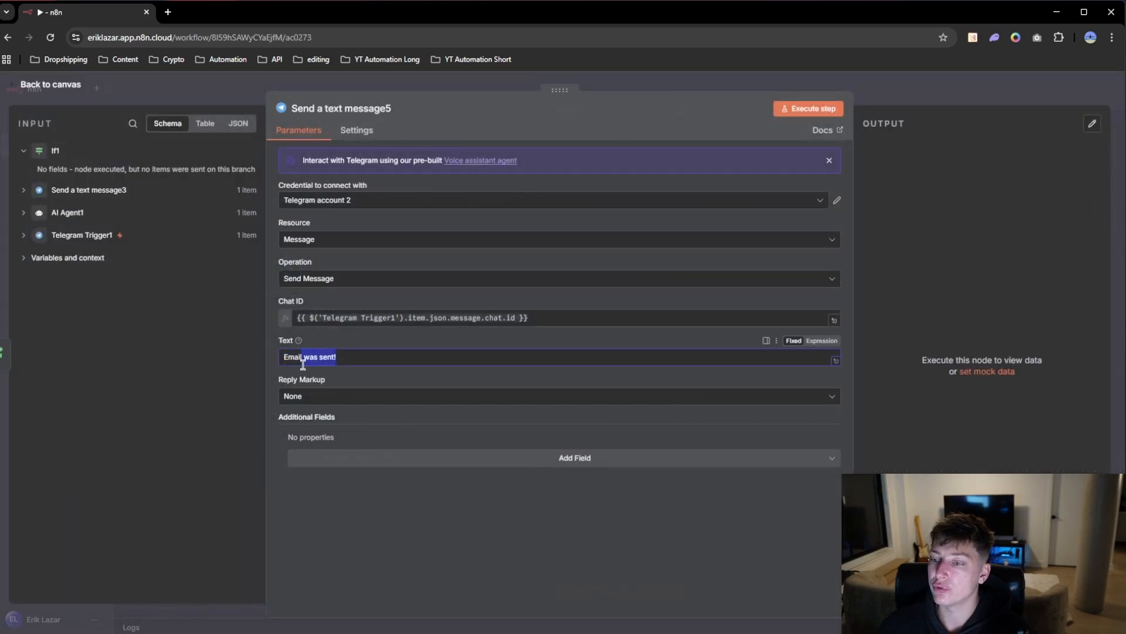
pyautogui.write('Declined')
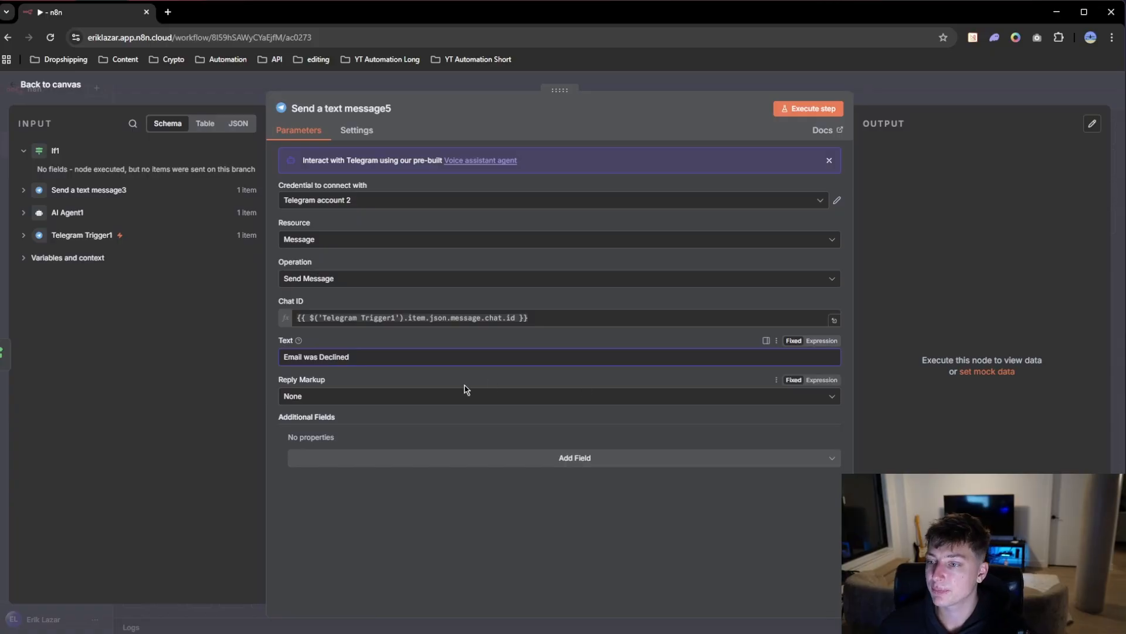
pyautogui.click(755, 83)
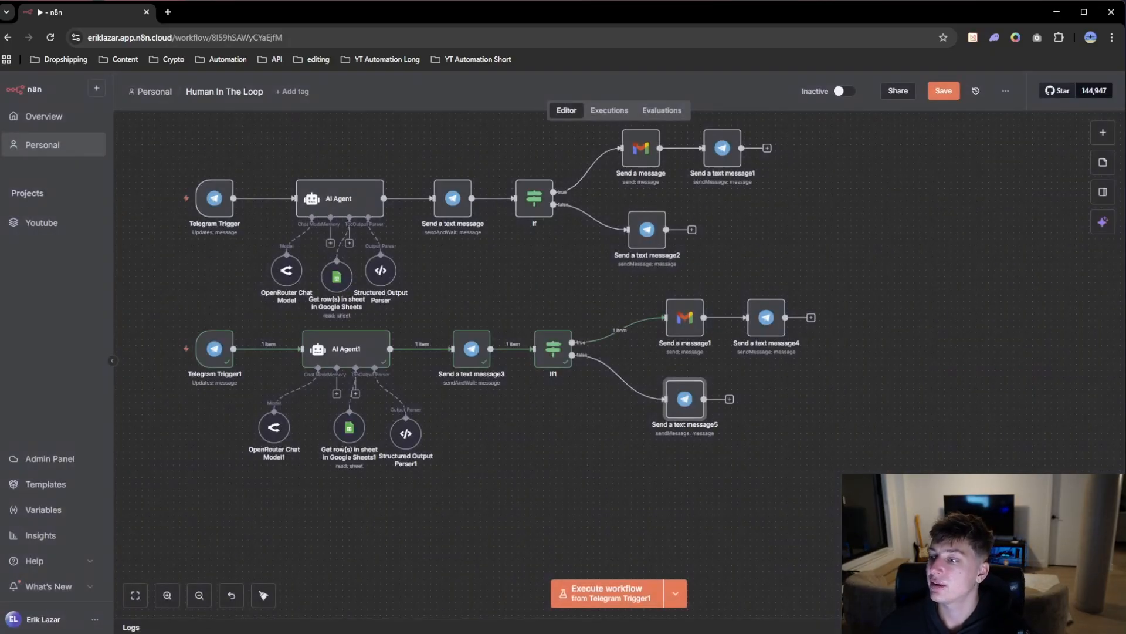
# Save the Human In The Loop workflow.
pyautogui.moveTo(743, 330); pyautogui.dragTo(798, 325)
pyautogui.moveTo(622, 494); pyautogui.dragTo(621, 496)
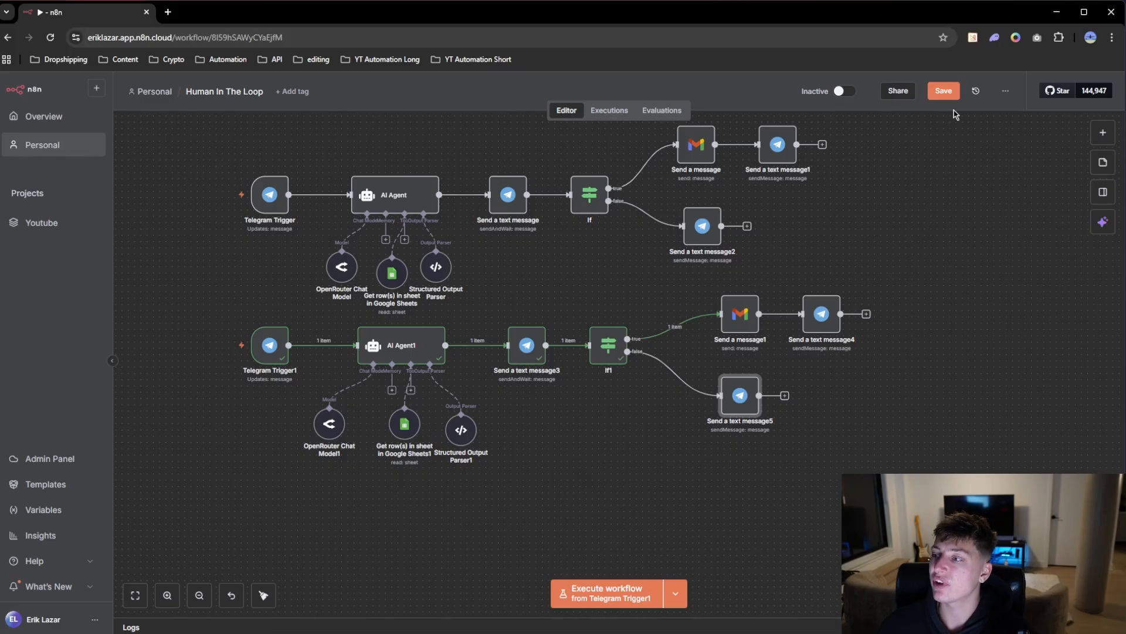
pyautogui.click(946, 92)
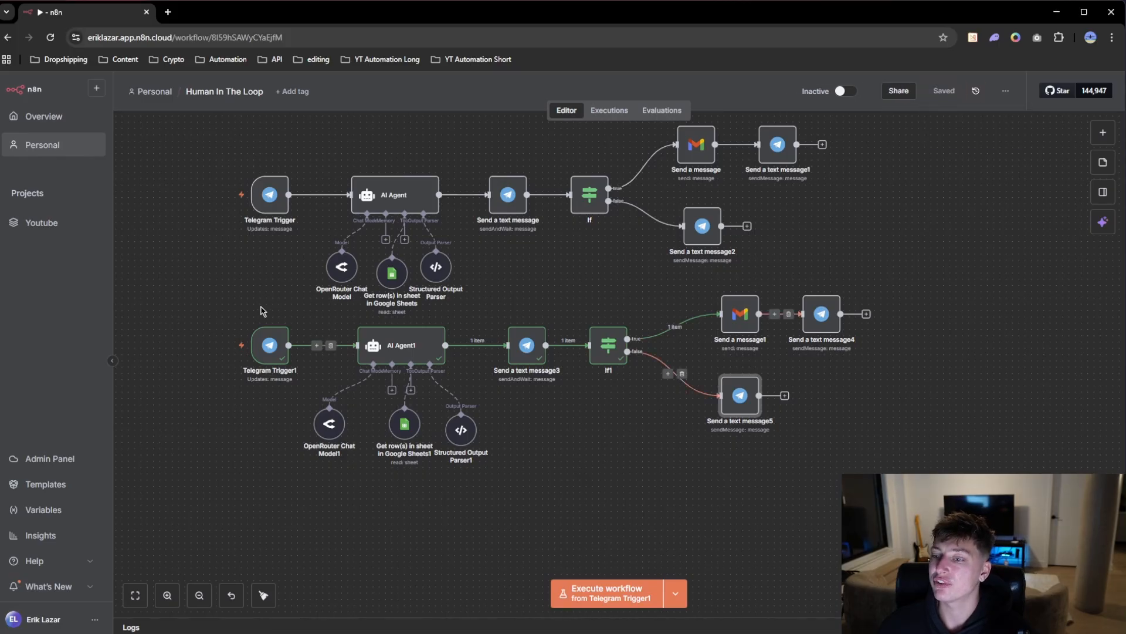
pyautogui.moveTo(270, 346)
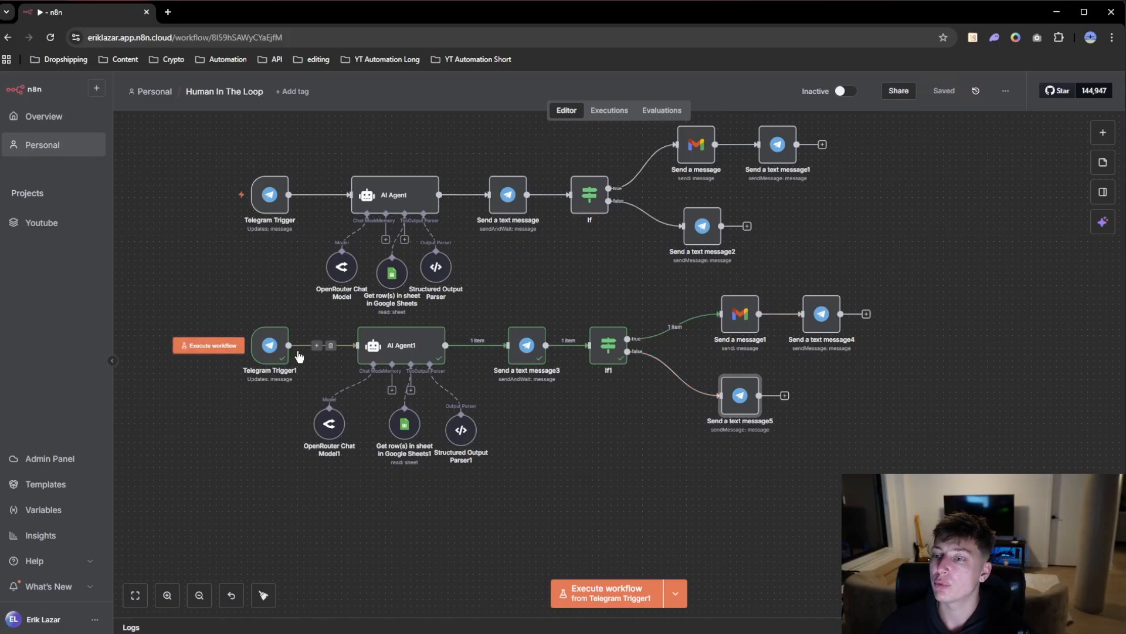